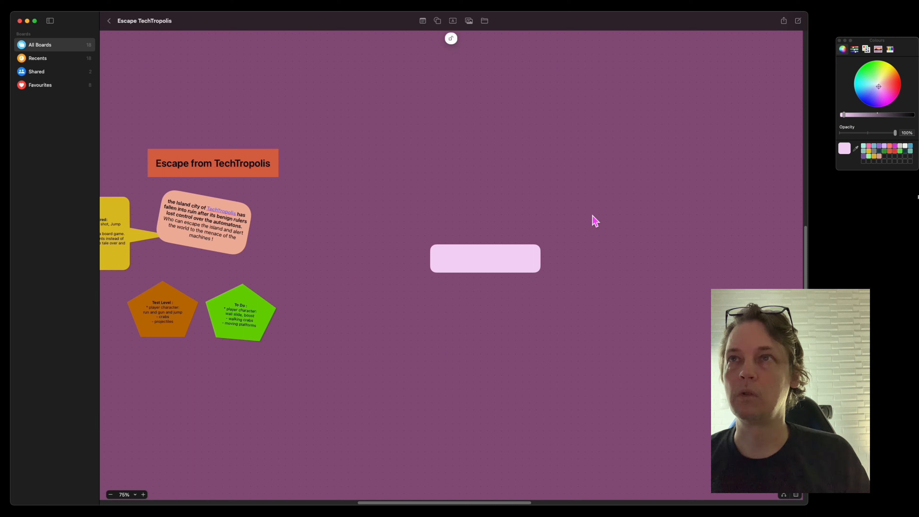
- Unlock the large purple background shape and lower its fill opacity to 47%
{"action": "mouse_move", "coordinate": [896, 139]}
{"action": "left_mouse_down"}
{"action": "mouse_move", "coordinate": [852, 141]}
{"action": "mouse_move", "coordinate": [909, 144]}
{"action": "left_mouse_up"}
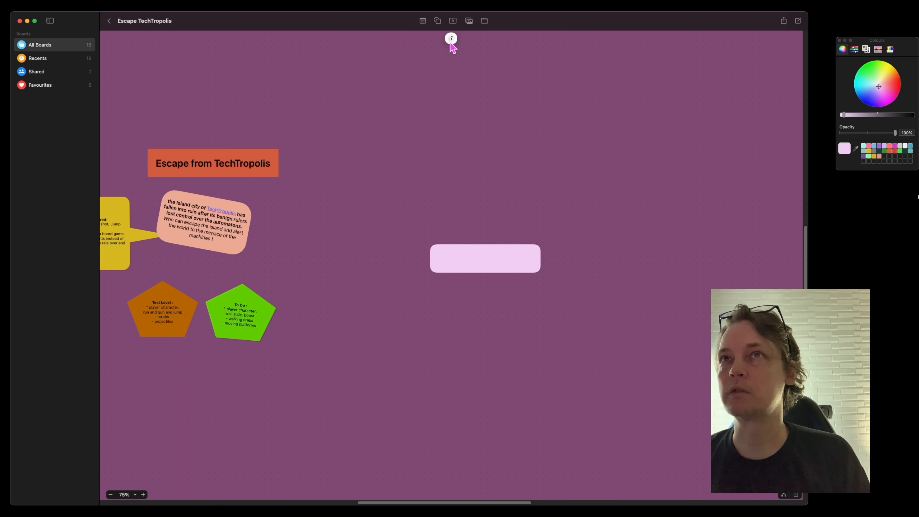
{"action": "left_click", "coordinate": [443, 38]}
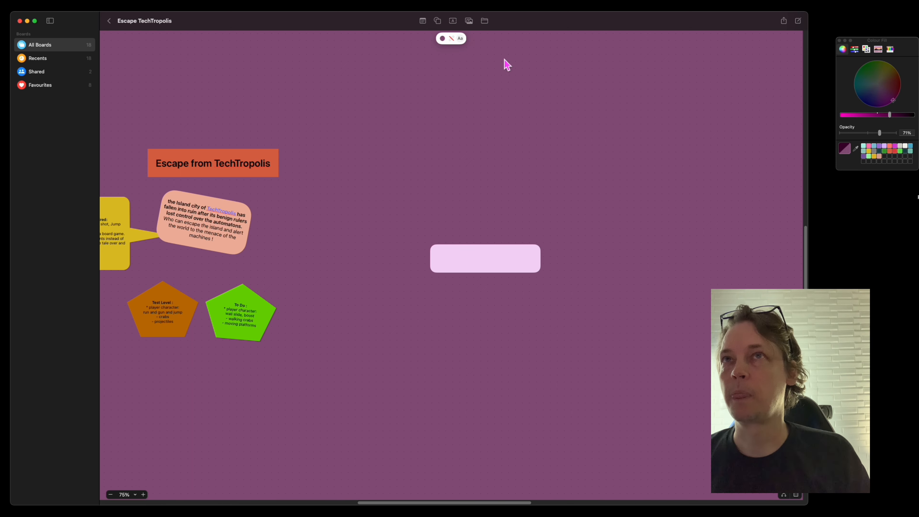
{"action": "mouse_move", "coordinate": [884, 135]}
{"action": "left_mouse_down"}
{"action": "mouse_move", "coordinate": [844, 138]}
{"action": "mouse_move", "coordinate": [870, 138]}
{"action": "left_mouse_up"}
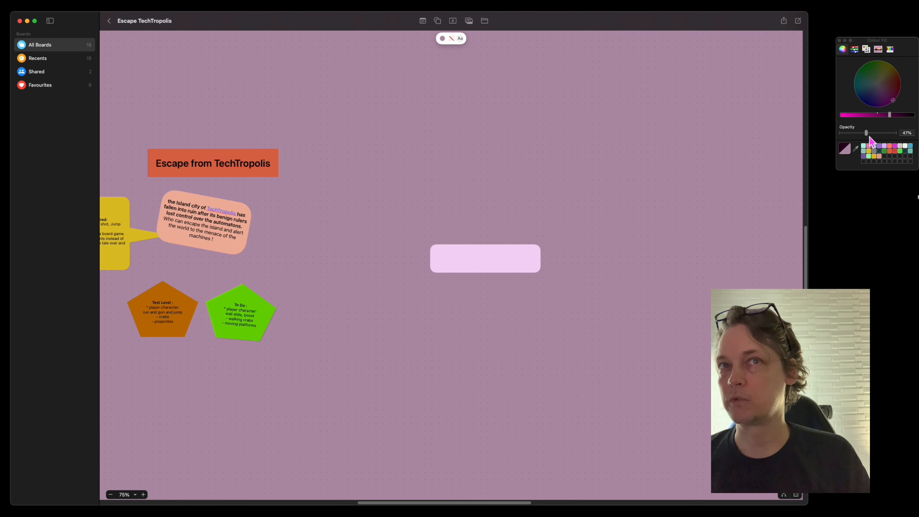
- Lock the lightened purple background shape in place
{"action": "scroll", "coordinate": [534, 103], "scroll_direction": "up", "scroll_amount": 3}
{"action": "right_click", "coordinate": [531, 96]}
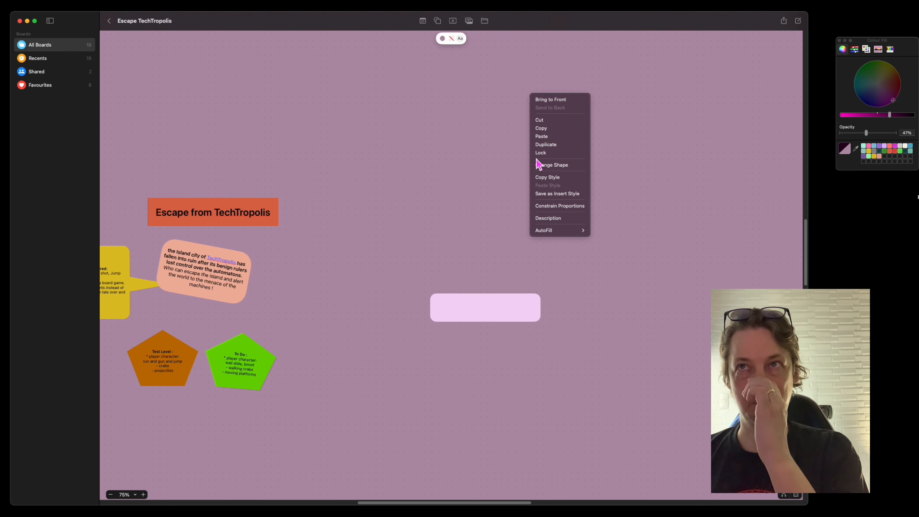
{"action": "left_click", "coordinate": [540, 153]}
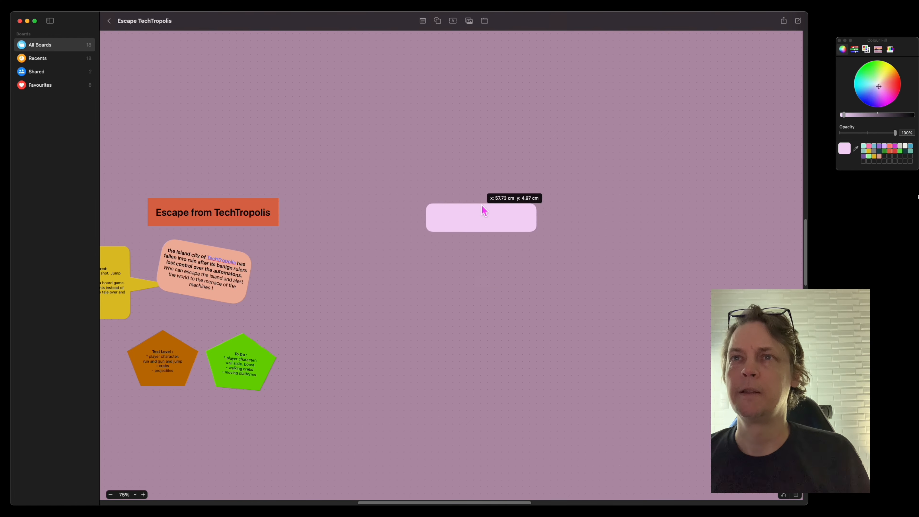
- Move the pink rounded rectangle up beside the board title and set its text size to 36
{"action": "left_click_drag", "start_coordinate": [484, 207], "coordinate": [432, 181]}
{"action": "left_click", "coordinate": [428, 187]}
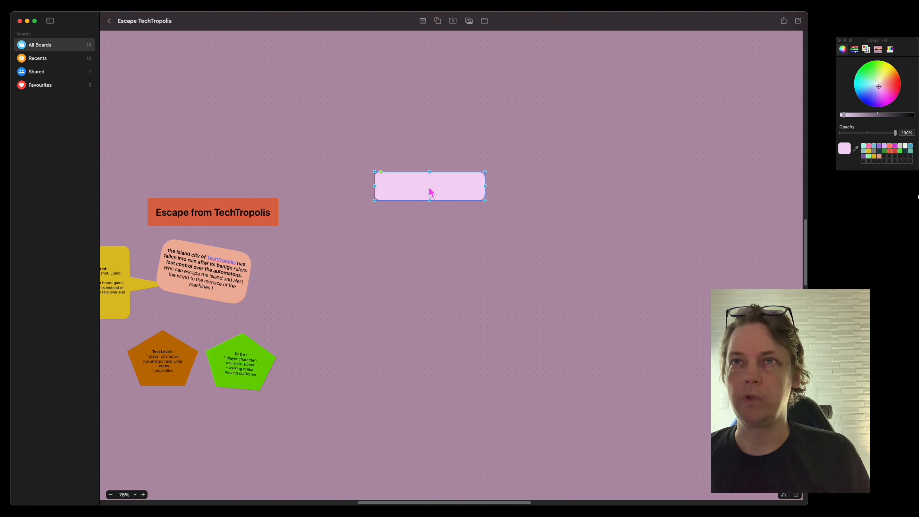
{"action": "left_click", "coordinate": [430, 190]}
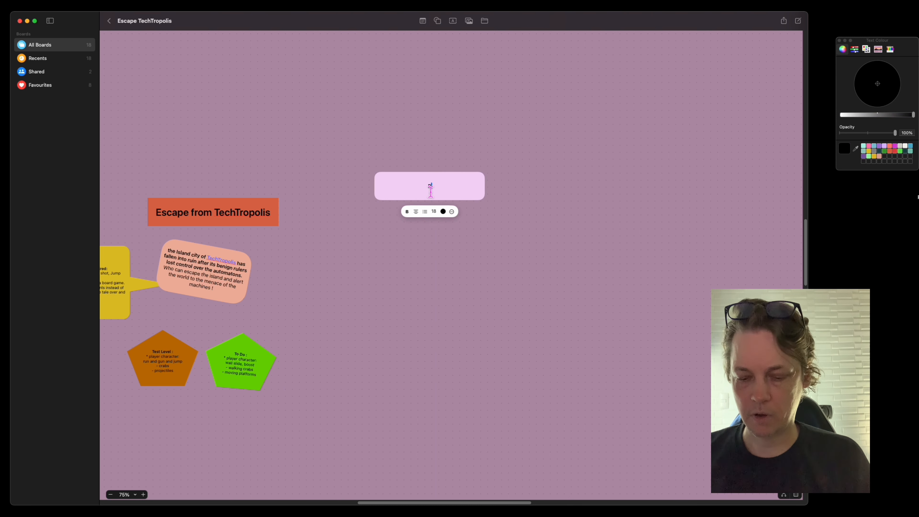
{"action": "type", "text": "DOne"}
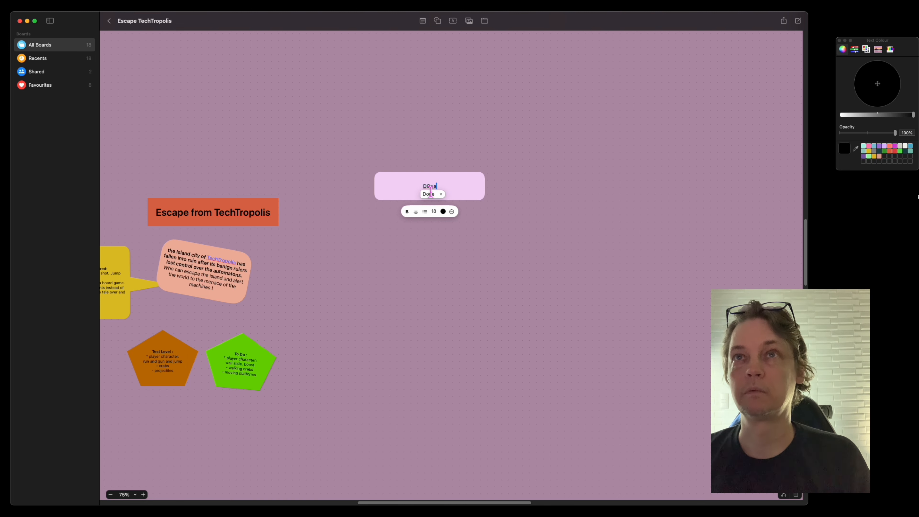
{"action": "key", "text": "BackSpace"}
{"action": "key", "text": "BackSpace"}
{"action": "key", "text": "BackSpace"}
{"action": "left_click", "coordinate": [434, 211]}
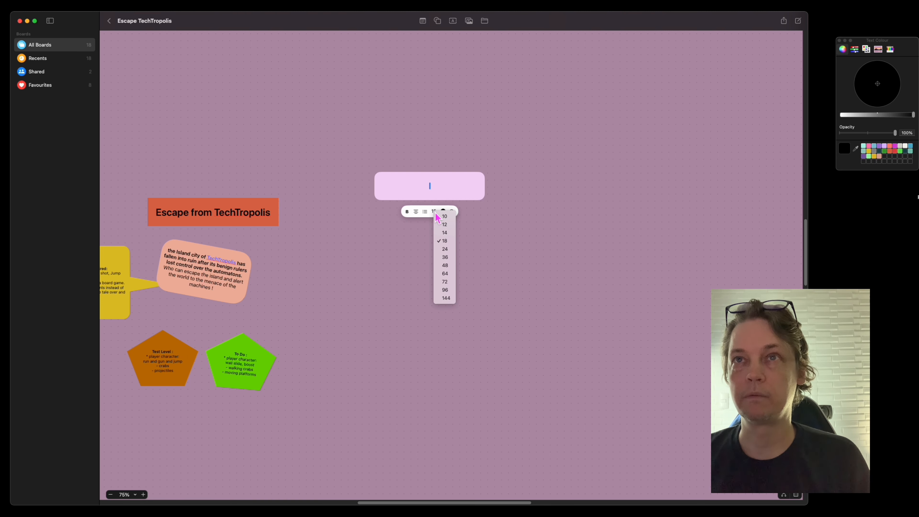
{"action": "left_click", "coordinate": [445, 258]}
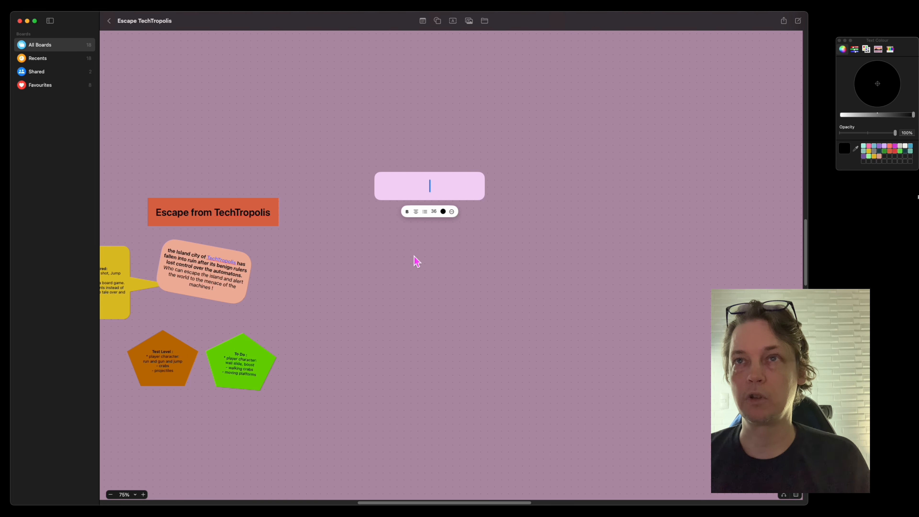
- Label the pink rounded rectangle "Done" on a single line
{"action": "type", "text": "Pone"}
{"action": "key", "text": "BackSpace"}
{"action": "key", "text": "BackSpace"}
{"action": "key", "text": "BackSpace"}
{"action": "key", "text": "BackSpace"}
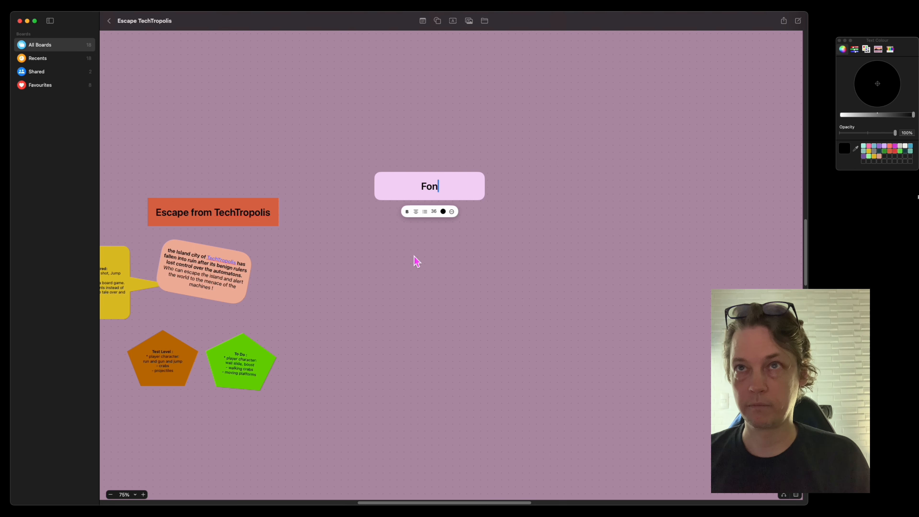
{"action": "type", "text": "Done"}
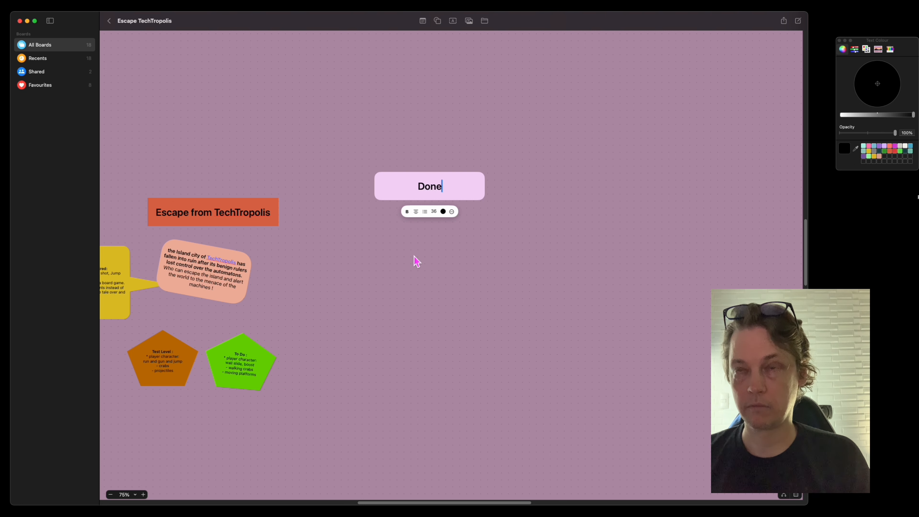
{"action": "key", "text": "Return"}
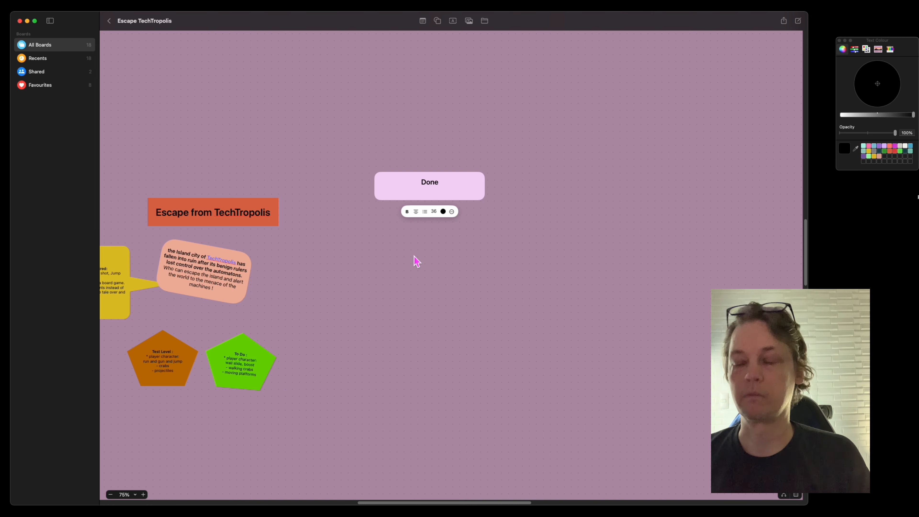
{"action": "key", "text": "BackSpace"}
{"action": "left_click", "coordinate": [418, 262]}
- Duplicate the Done heading and place the copy level with it, a short gap to its right
{"action": "left_click", "coordinate": [471, 191]}
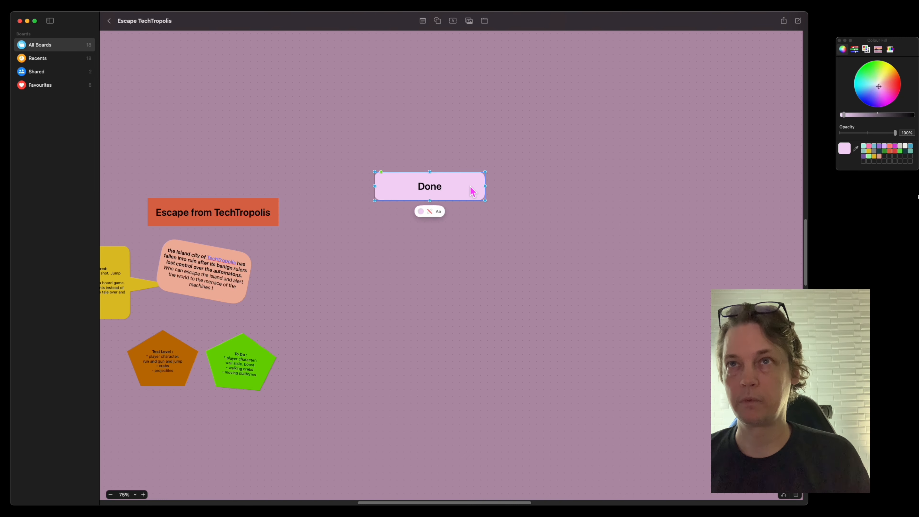
{"action": "key", "text": "super+d"}
{"action": "left_click_drag", "start_coordinate": [470, 189], "coordinate": [617, 187]}
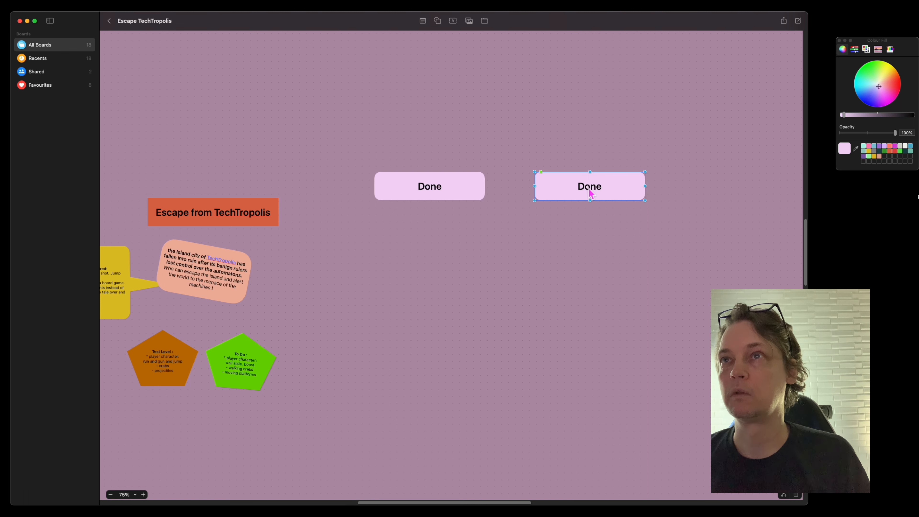
- Change the original Done heading's fill colour to light green
{"action": "left_click", "coordinate": [451, 197]}
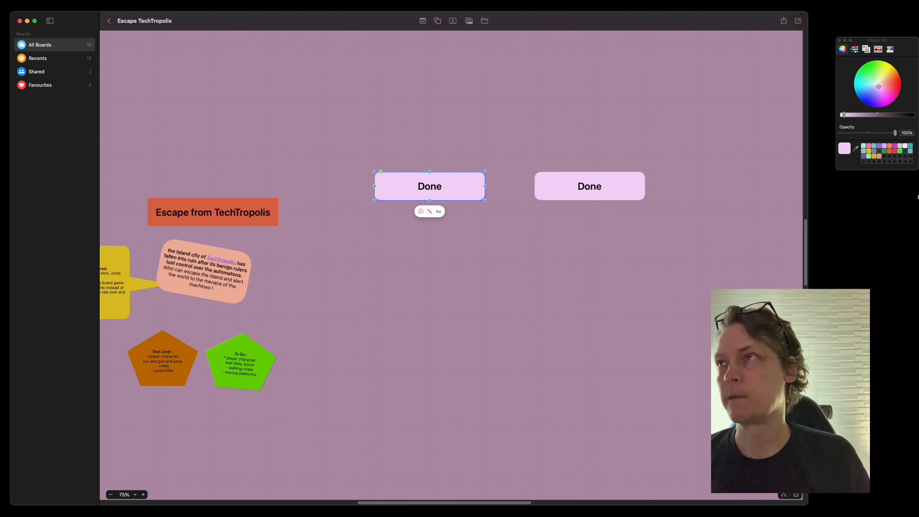
{"action": "left_click_drag", "start_coordinate": [880, 88], "coordinate": [873, 78]}
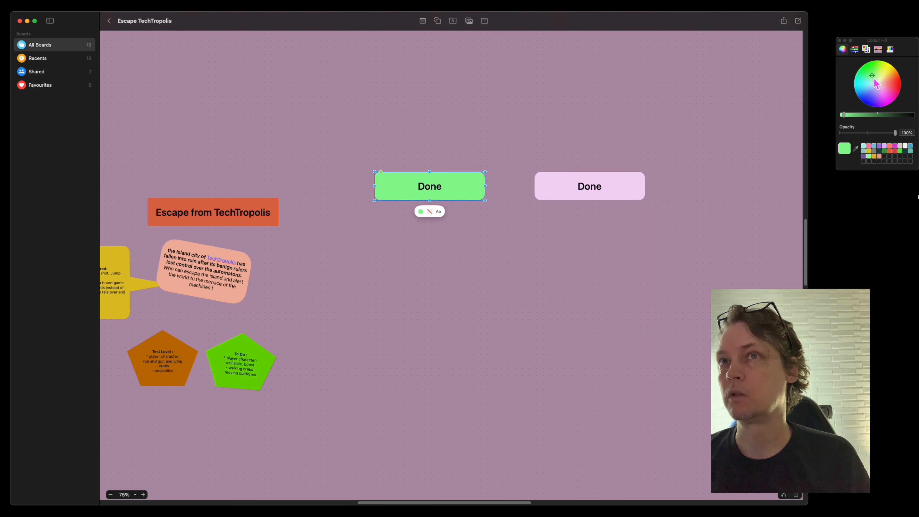
{"action": "left_click", "coordinate": [447, 328]}
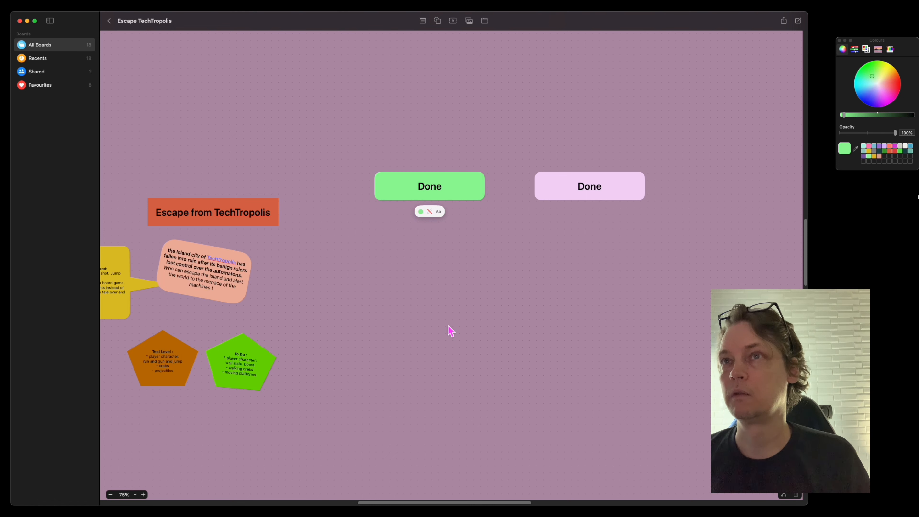
- Replace the duplicated heading's text with "To Do"
{"action": "left_click", "coordinate": [563, 196]}
{"action": "double_click", "coordinate": [584, 191]}
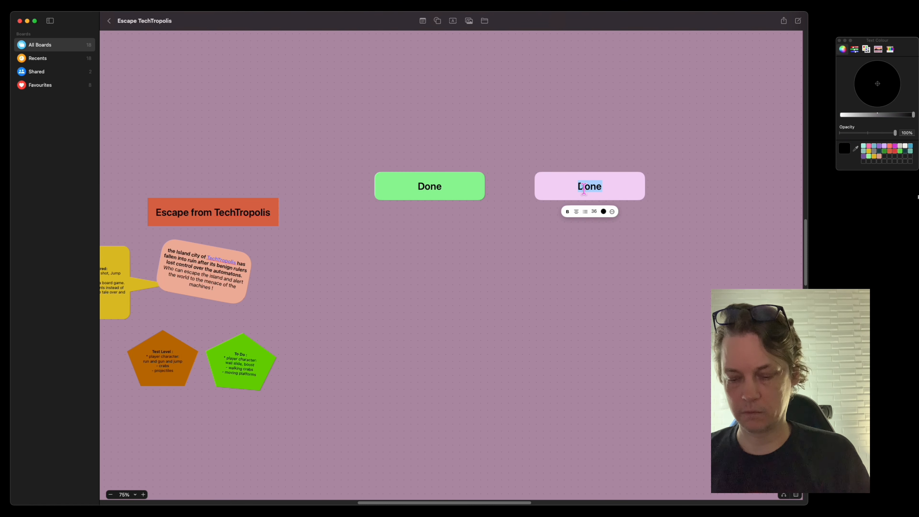
{"action": "type", "text": "To Do"}
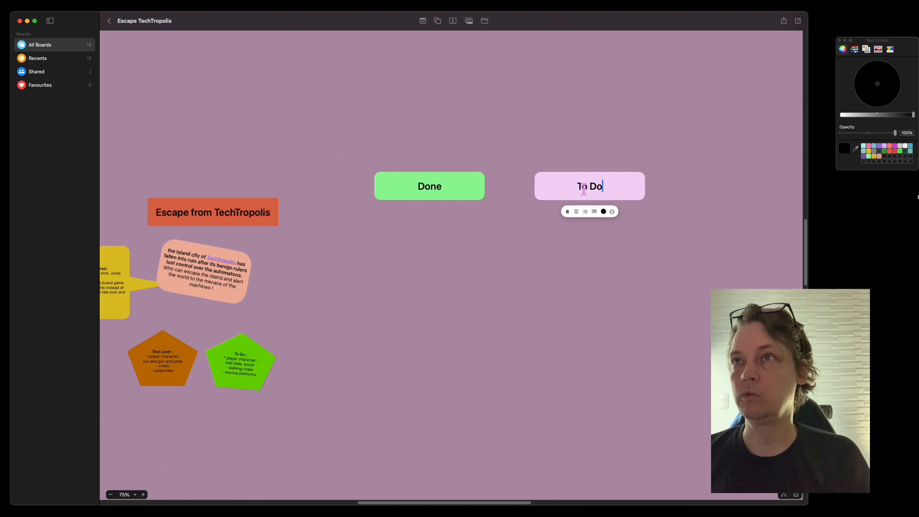
{"action": "left_click", "coordinate": [671, 216]}
- Change the To Do heading's fill colour to light peach orange
{"action": "left_click", "coordinate": [643, 199]}
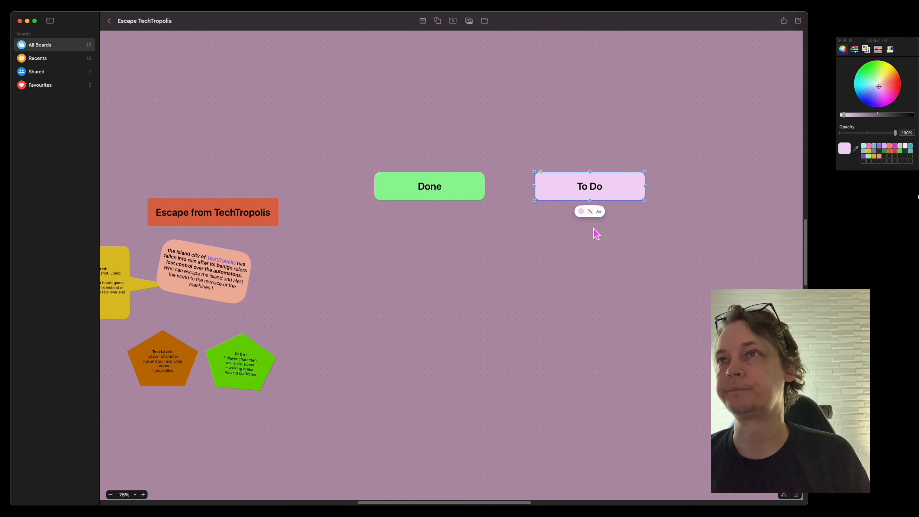
{"action": "mouse_move", "coordinate": [892, 91]}
{"action": "left_mouse_down"}
{"action": "mouse_move", "coordinate": [882, 82]}
{"action": "mouse_move", "coordinate": [889, 88]}
{"action": "left_mouse_up"}
{"action": "left_click", "coordinate": [750, 204]}
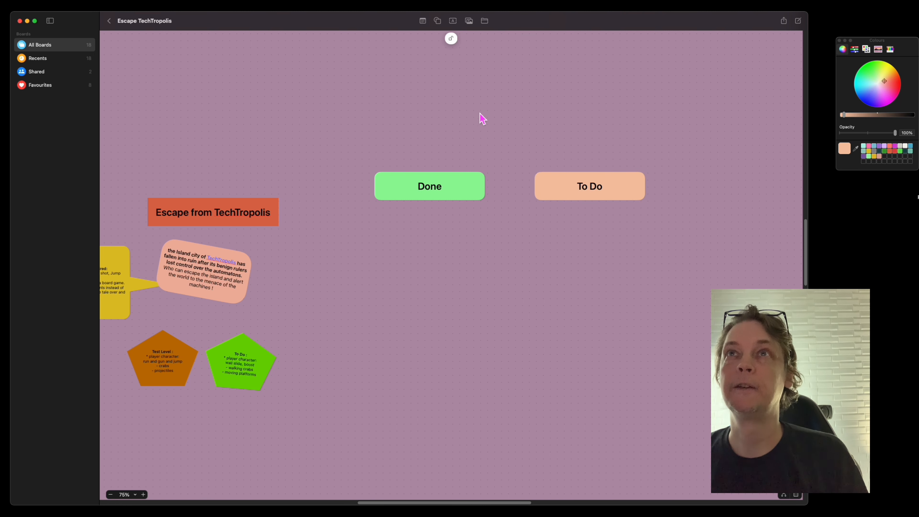
- Insert a straight line and stretch it into a long vertical divider between the Done and To Do columns
{"action": "left_click", "coordinate": [438, 24]}
{"action": "left_click", "coordinate": [437, 59]}
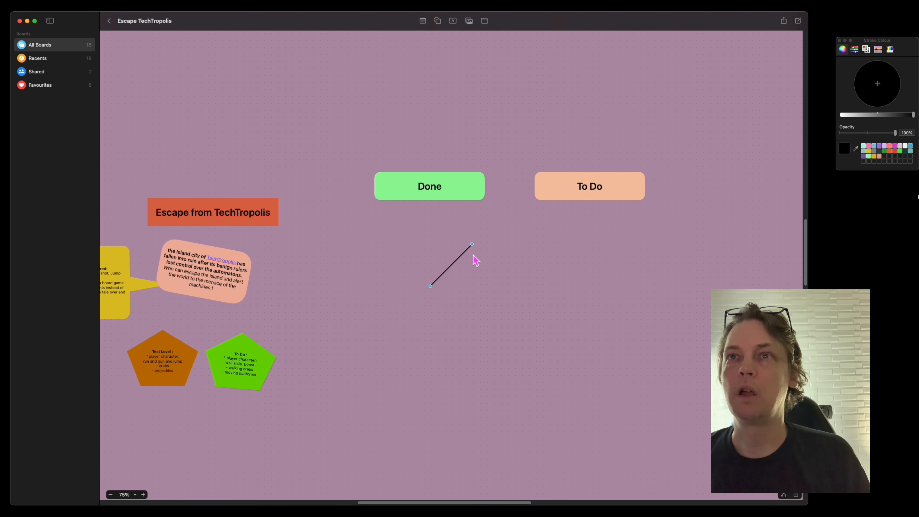
{"action": "left_click_drag", "start_coordinate": [471, 243], "coordinate": [513, 197]}
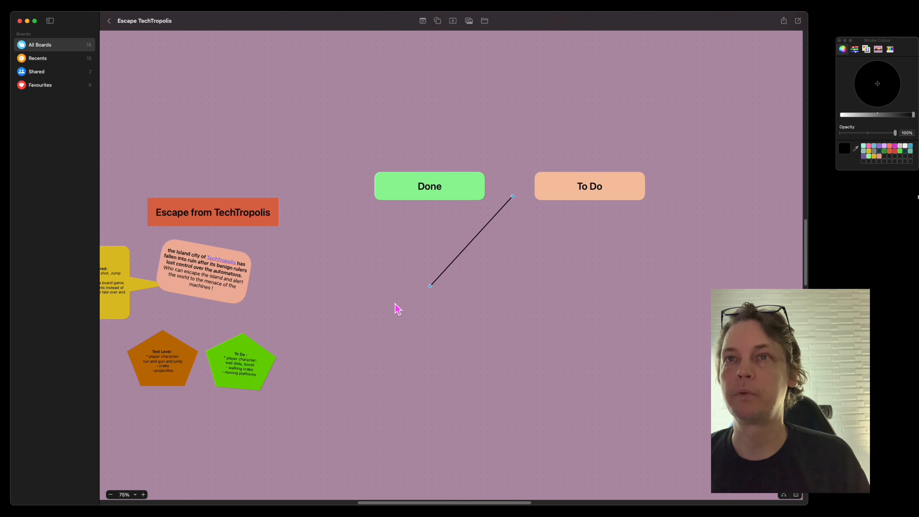
{"action": "left_click_drag", "start_coordinate": [432, 289], "coordinate": [516, 484]}
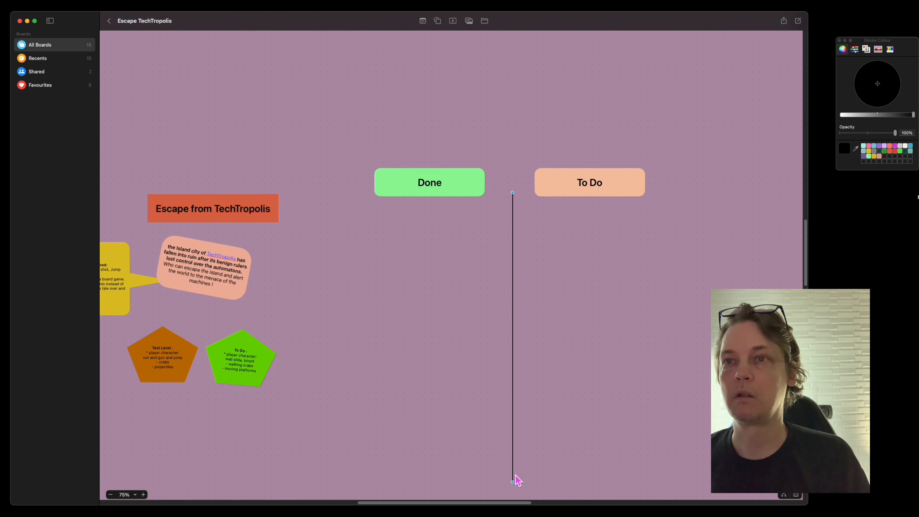
{"action": "right_click", "coordinate": [515, 473]}
{"action": "left_click", "coordinate": [499, 480]}
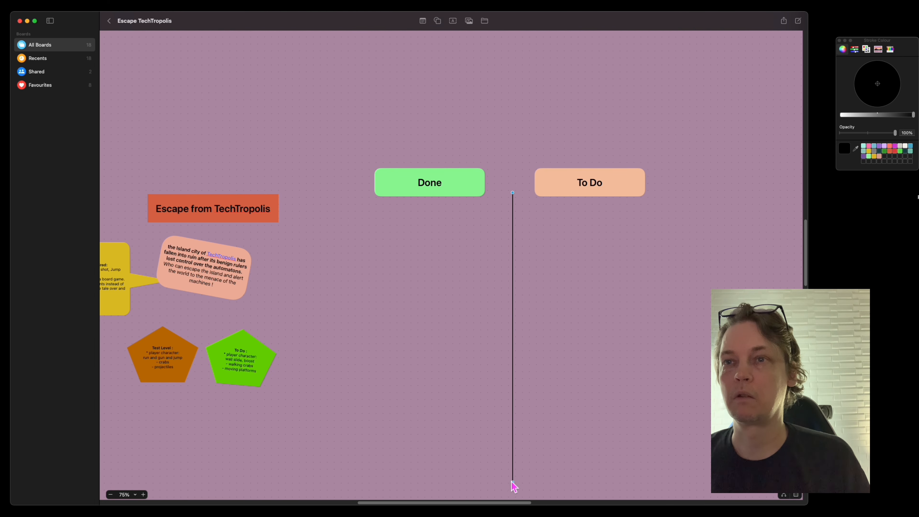
{"action": "left_click", "coordinate": [516, 484]}
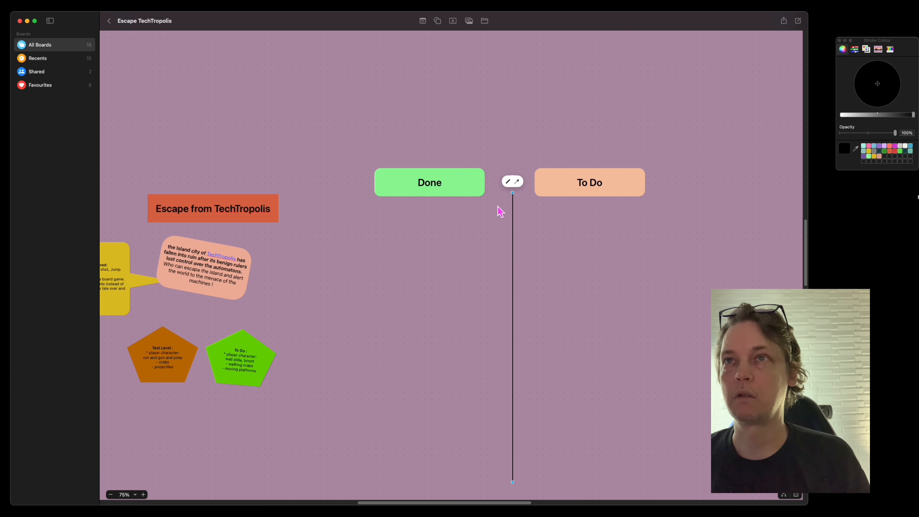
- Increase the vertical divider line's thickness to 9 pt
{"action": "left_click", "coordinate": [509, 181]}
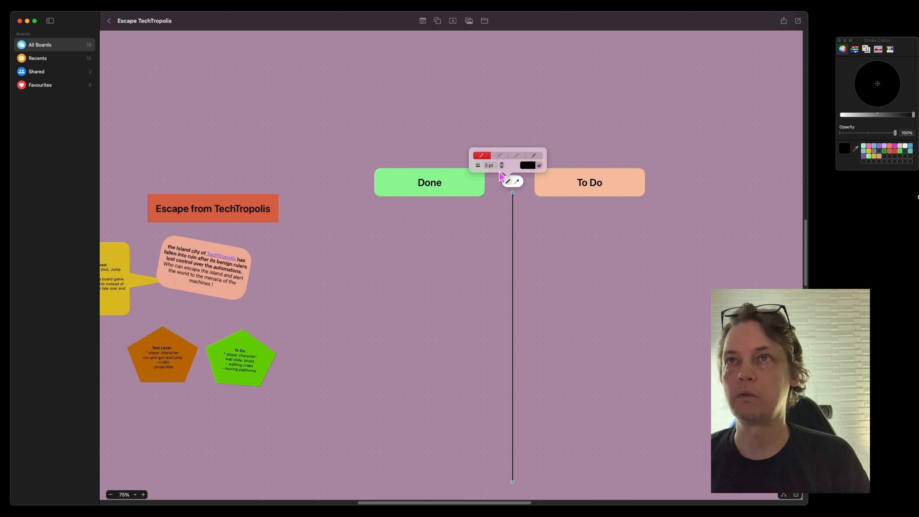
{"action": "left_click", "coordinate": [502, 164]}
{"action": "left_click", "coordinate": [502, 163]}
{"action": "left_click", "coordinate": [502, 164]}
{"action": "left_click", "coordinate": [503, 164]}
{"action": "left_click", "coordinate": [502, 163]}
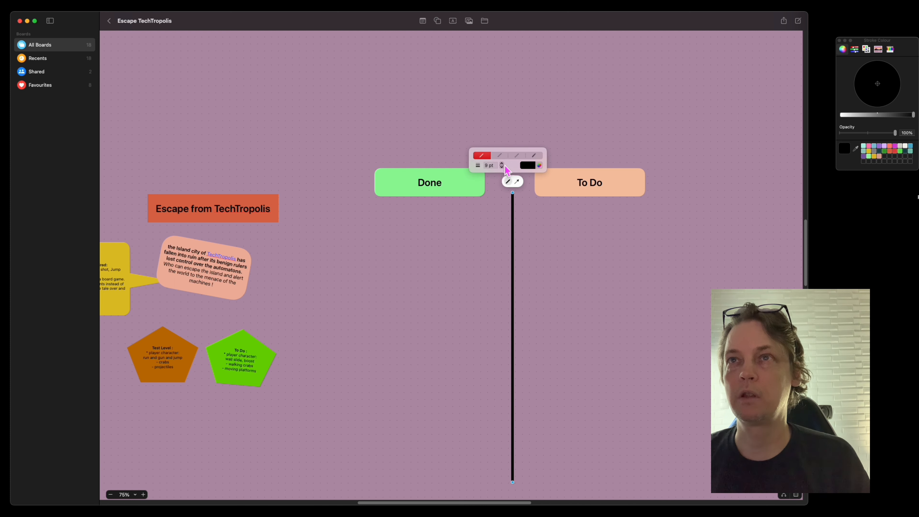
{"action": "left_click", "coordinate": [502, 164]}
{"action": "left_click", "coordinate": [495, 249]}
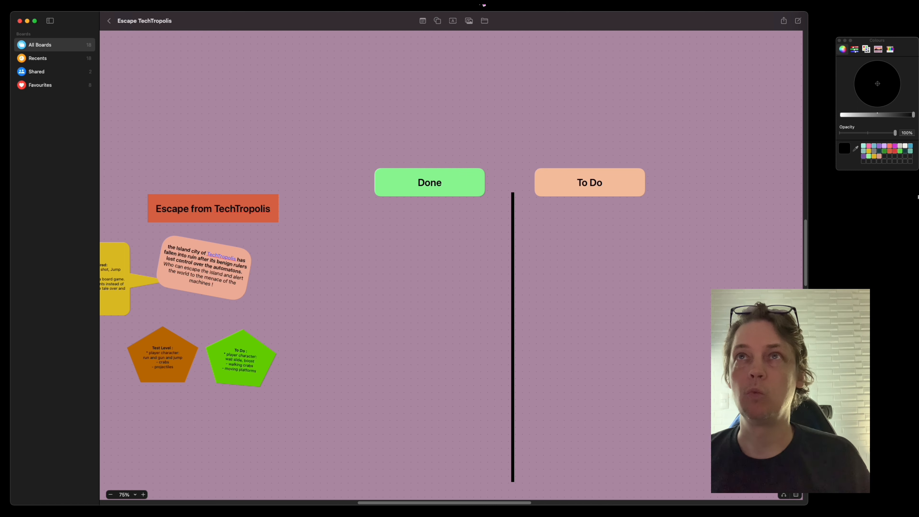
- Insert a square from the basic shapes and place it below the Done heading
{"action": "left_click", "coordinate": [438, 21]}
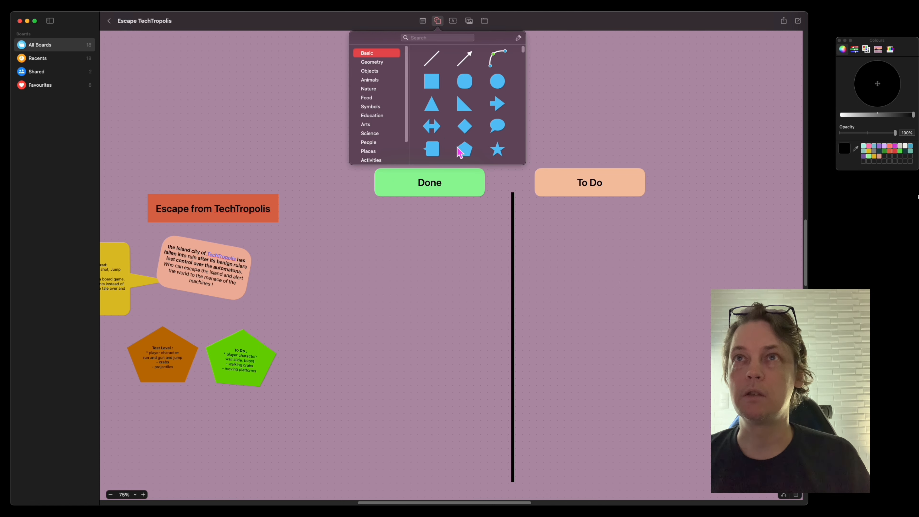
{"action": "left_click", "coordinate": [431, 81]}
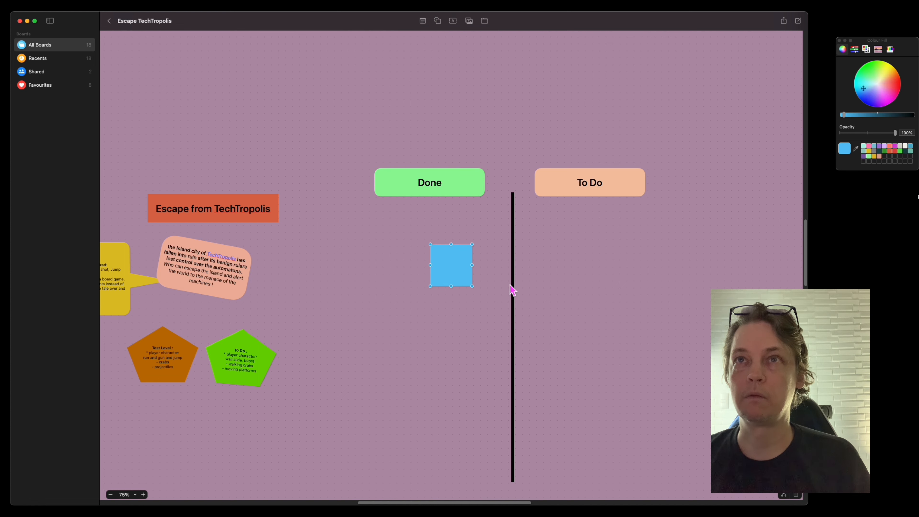
{"action": "left_click_drag", "start_coordinate": [453, 265], "coordinate": [405, 248]}
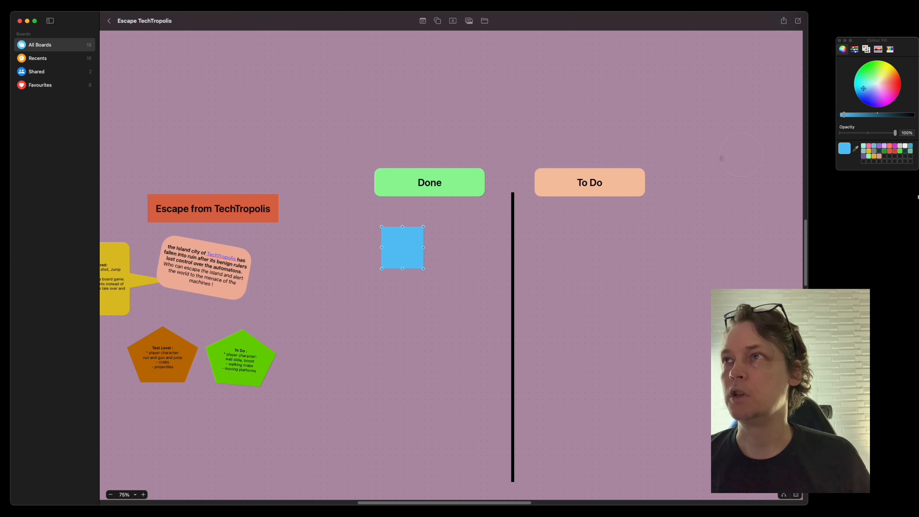
- Match the square's fill to the Done heading's light green and widen it into a rectangle nearly as wide as the heading
{"action": "left_click", "coordinate": [478, 183]}
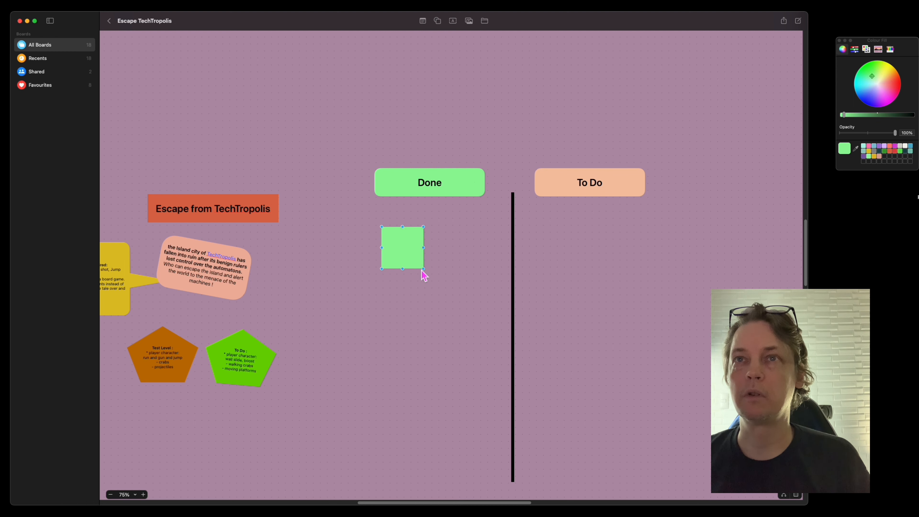
{"action": "left_click_drag", "start_coordinate": [424, 250], "coordinate": [478, 248]}
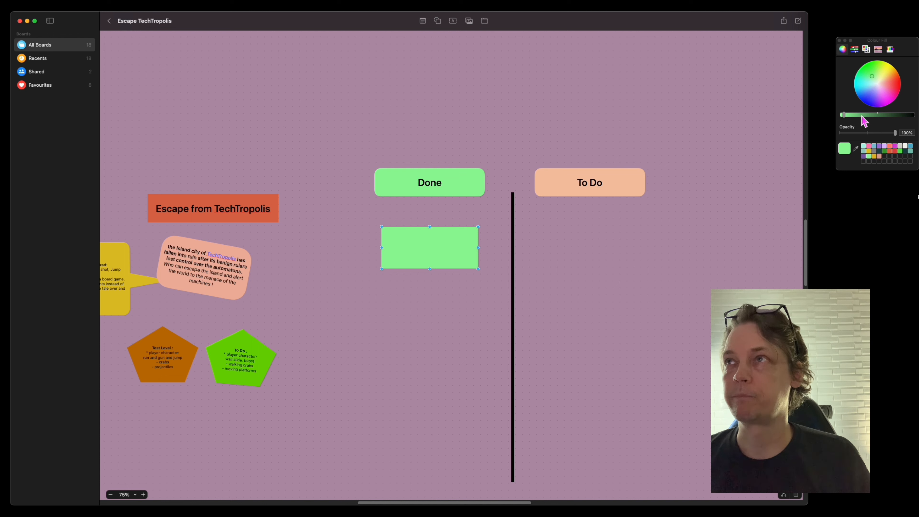
- Darken the green fill of the rectangle below the Done heading and set its text size to 36 pt
{"action": "left_click_drag", "start_coordinate": [862, 116], "coordinate": [859, 116]}
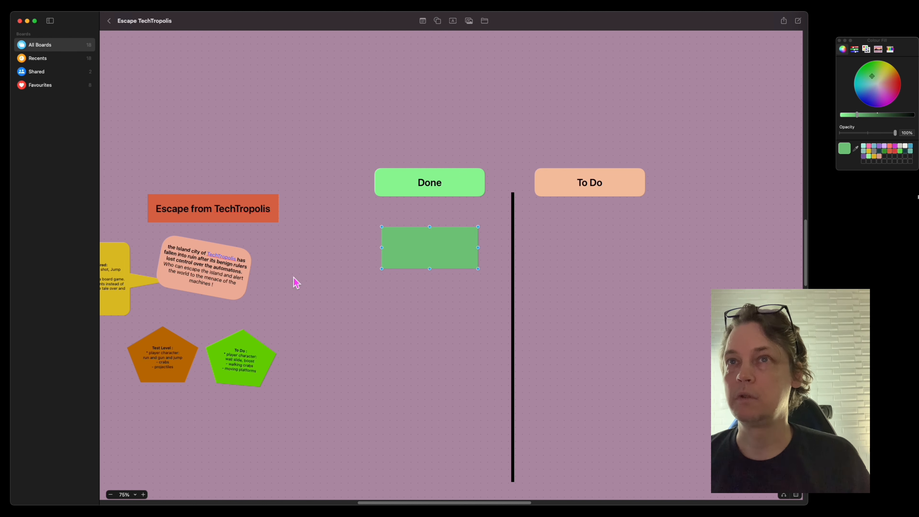
{"action": "left_click", "coordinate": [410, 252]}
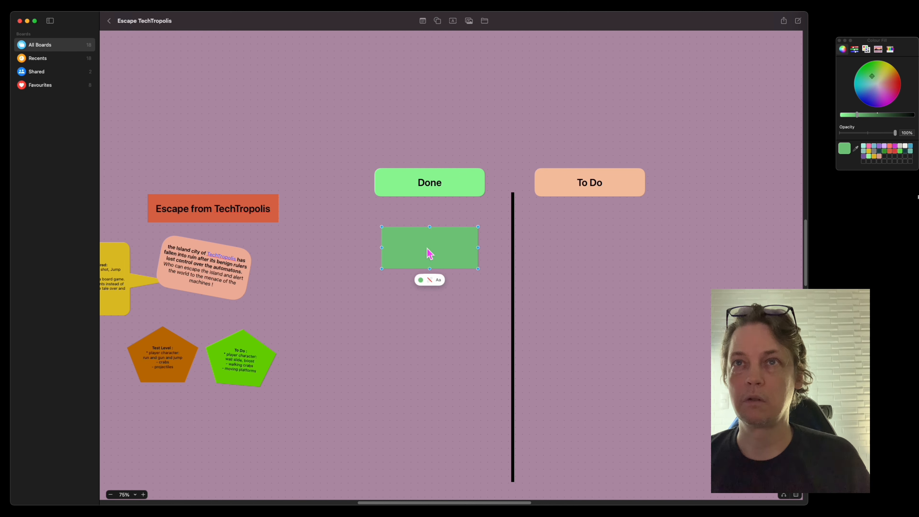
{"action": "left_click", "coordinate": [439, 282]}
{"action": "left_click", "coordinate": [435, 308]}
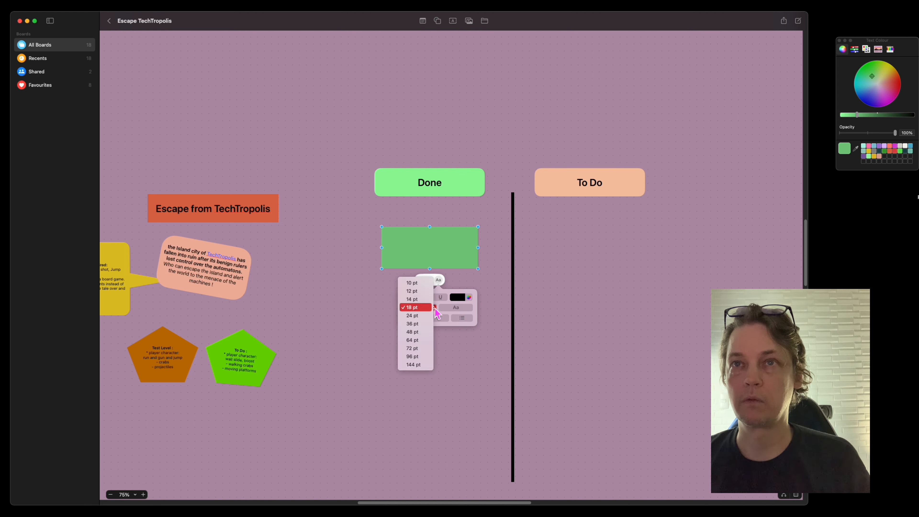
{"action": "left_click", "coordinate": [434, 310]}
{"action": "left_click", "coordinate": [434, 307]}
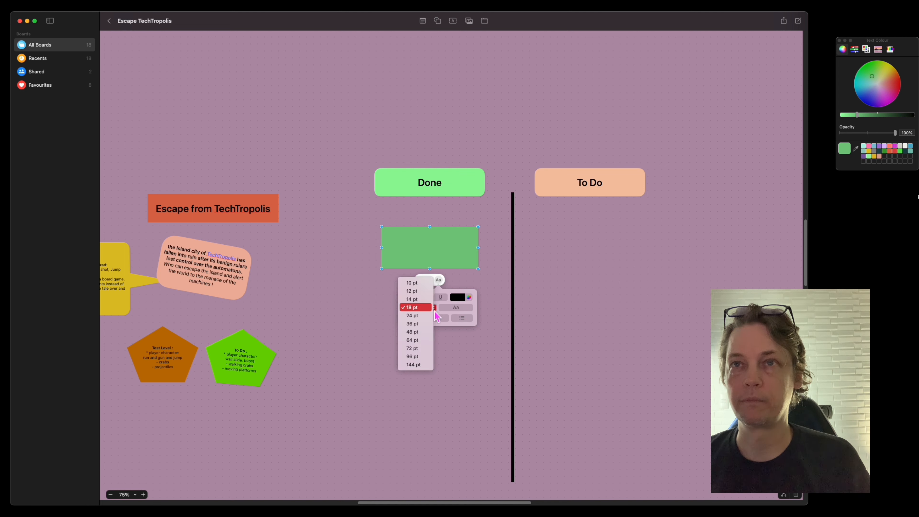
{"action": "left_click", "coordinate": [416, 324]}
{"action": "left_click", "coordinate": [439, 259]}
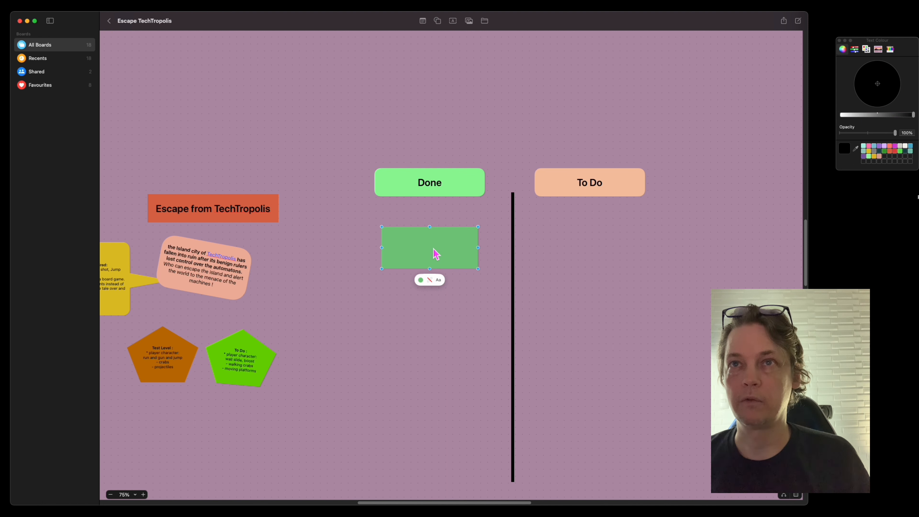
- Enter "platforming controls" in the green rectangle and reduce that text to 24 pt
{"action": "double_click", "coordinate": [434, 253]}
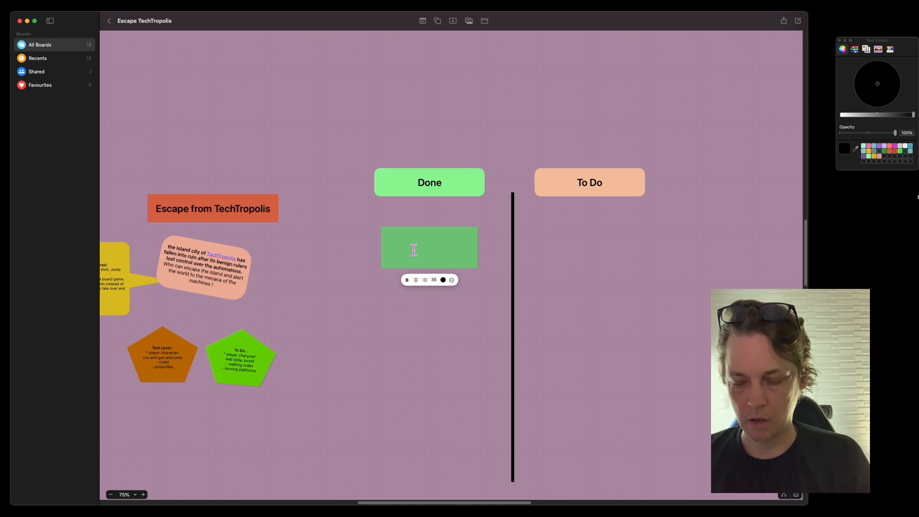
{"action": "type", "text": "platforming "}
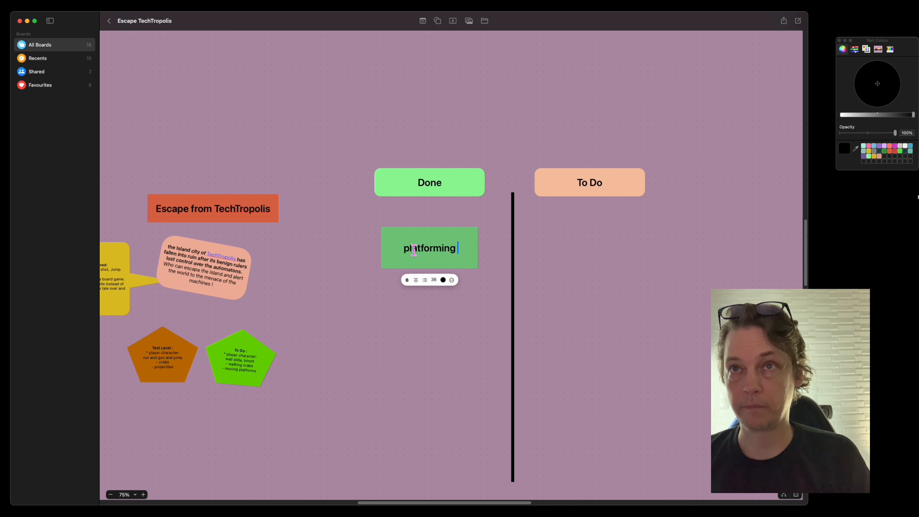
{"action": "type", "text": "controls"}
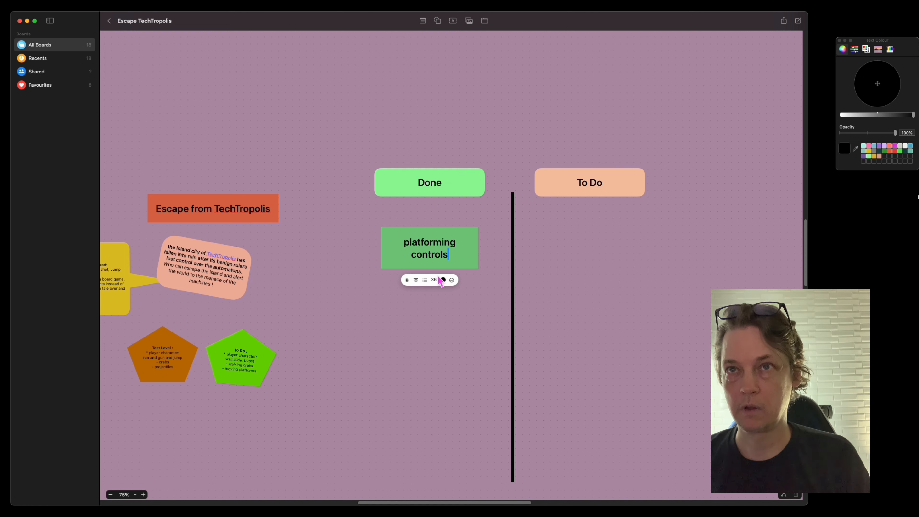
{"action": "left_click_drag", "start_coordinate": [451, 261], "coordinate": [387, 239]}
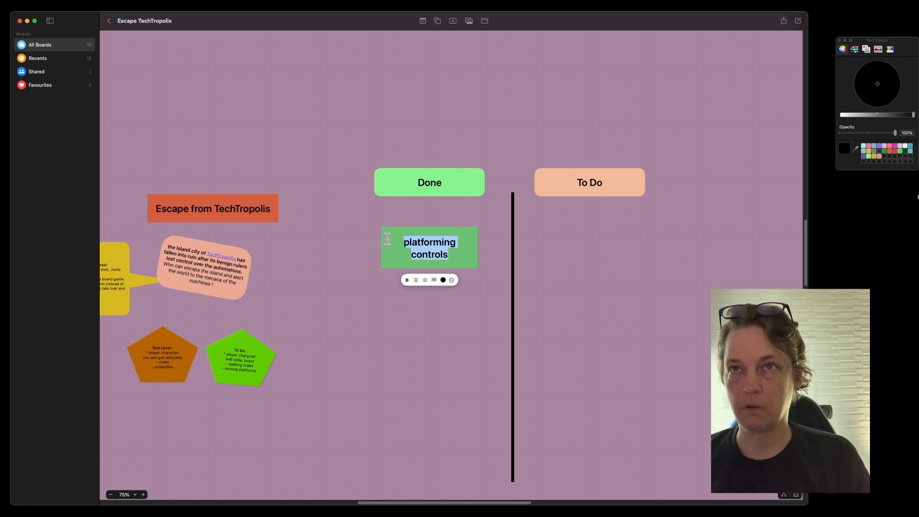
{"action": "left_click", "coordinate": [437, 283]}
{"action": "left_click", "coordinate": [450, 321]}
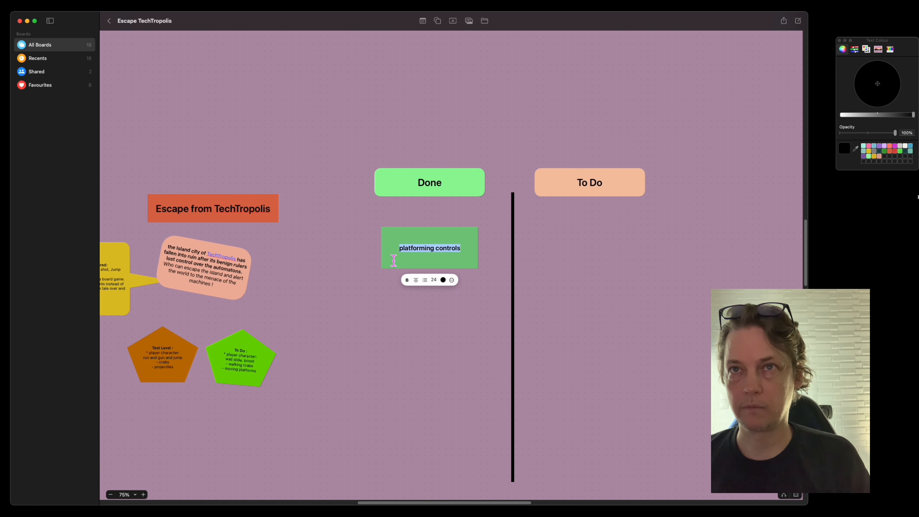
- Widen the green rectangle on its left side and stretch it down into a tall panel nearly to the divider's lower end
{"action": "left_click", "coordinate": [393, 260]}
{"action": "left_click", "coordinate": [395, 301]}
{"action": "left_click", "coordinate": [390, 267]}
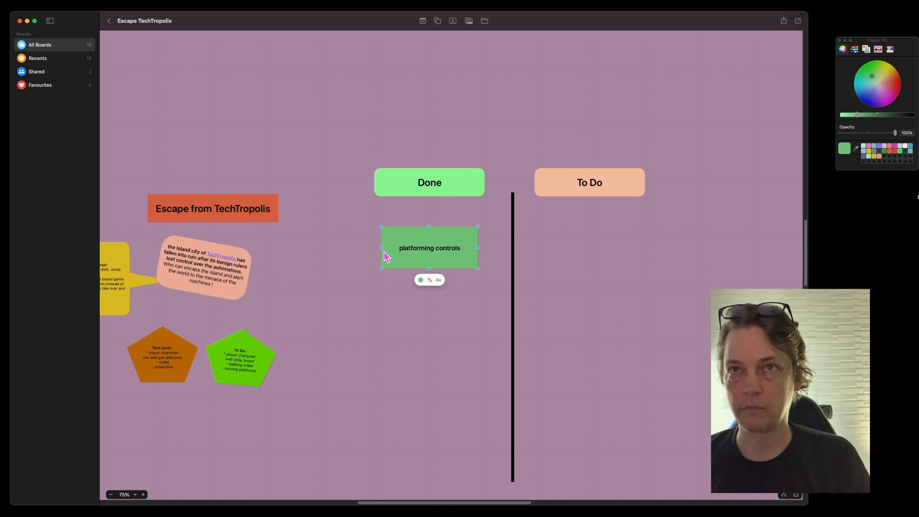
{"action": "left_click_drag", "start_coordinate": [382, 248], "coordinate": [347, 248]}
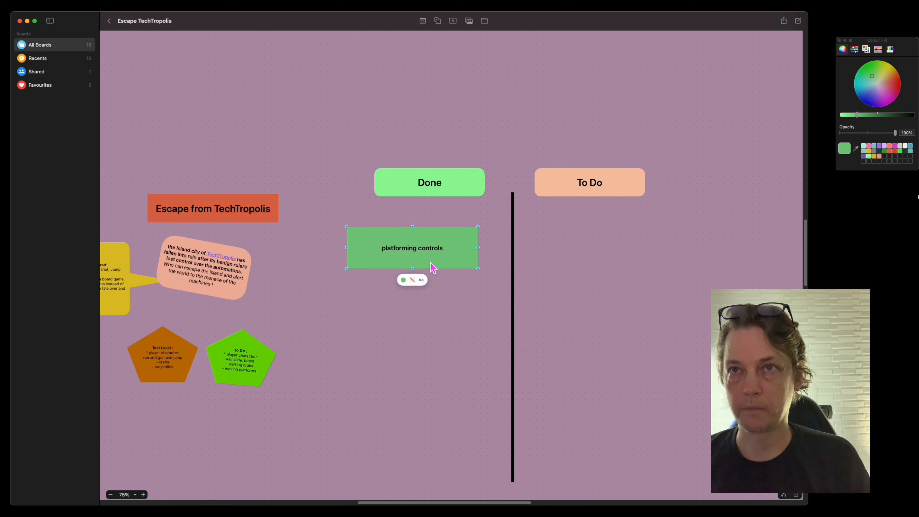
{"action": "left_click_drag", "start_coordinate": [413, 269], "coordinate": [412, 454]}
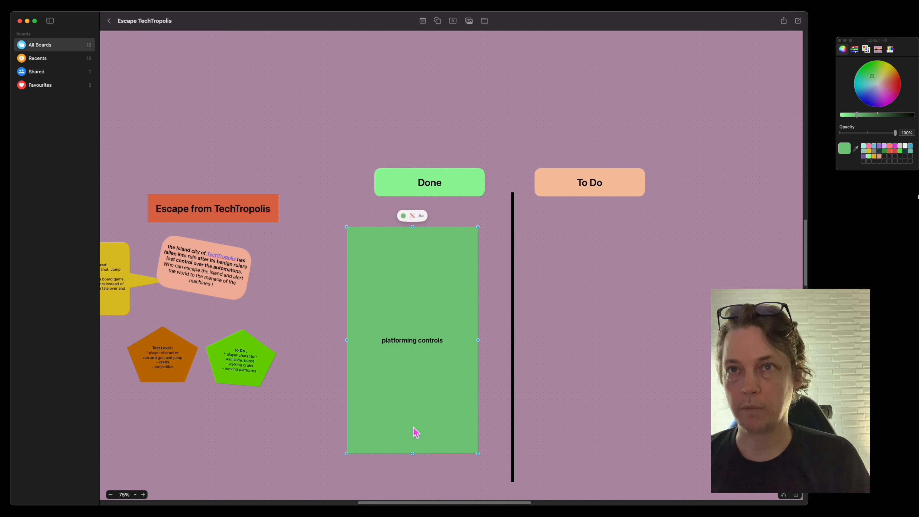
- Format the green panel's text as a left-aligned bullet list
{"action": "left_click", "coordinate": [422, 215]}
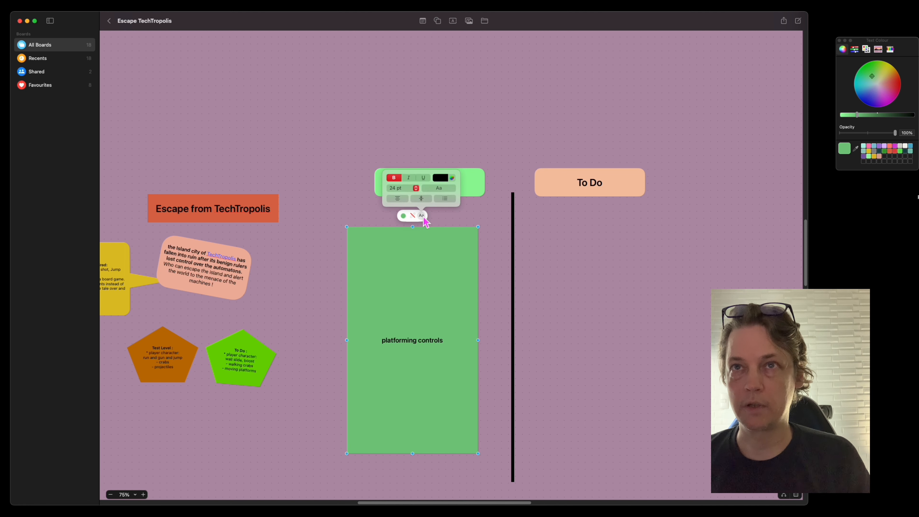
{"action": "left_click", "coordinate": [446, 199]}
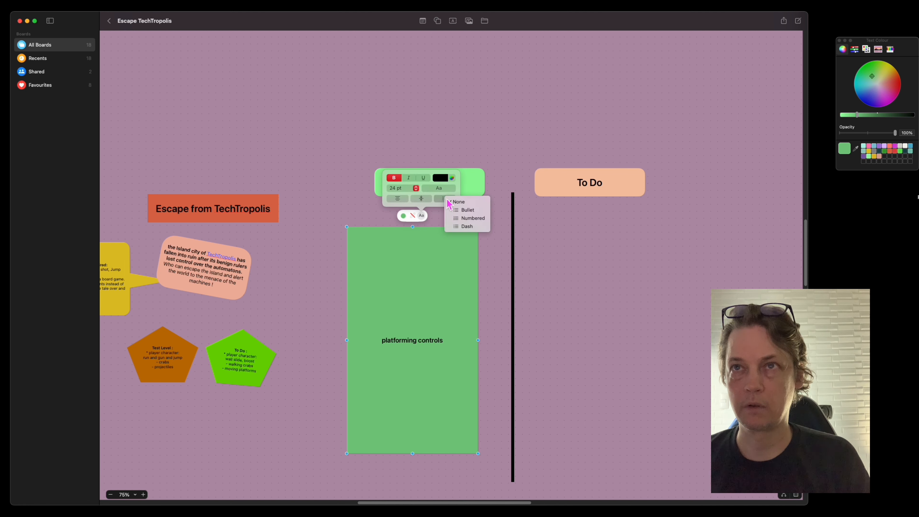
{"action": "left_click", "coordinate": [468, 211]}
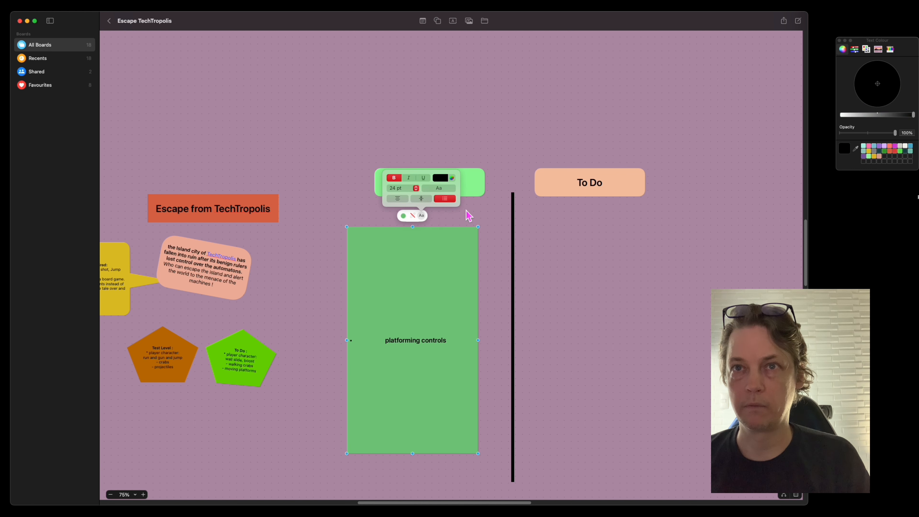
{"action": "left_click", "coordinate": [398, 199]}
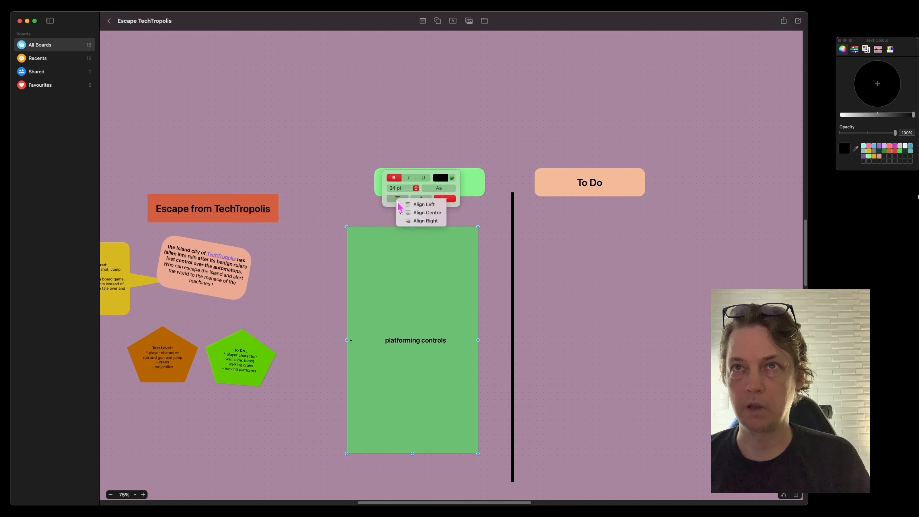
{"action": "left_click", "coordinate": [420, 204]}
{"action": "left_click", "coordinate": [431, 349]}
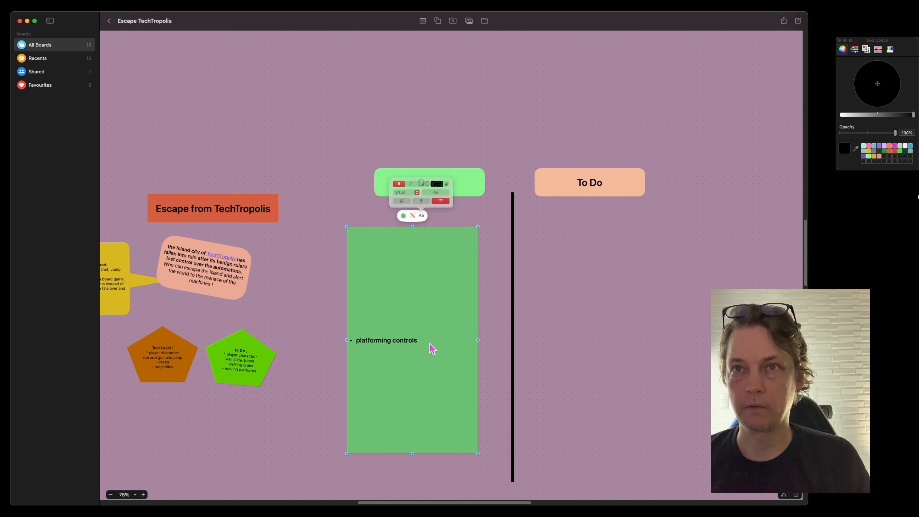
- Remove the bold formatting from the green panel's text
{"action": "left_click", "coordinate": [422, 217]}
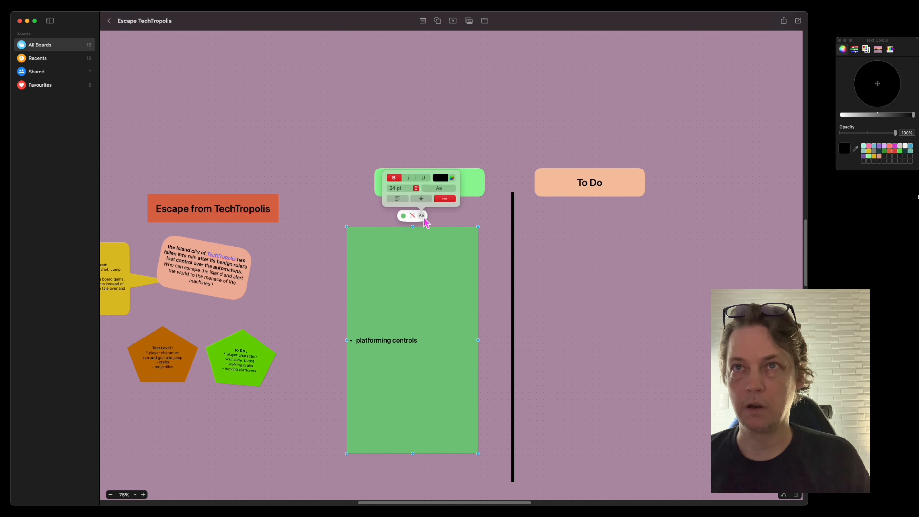
{"action": "left_click", "coordinate": [400, 178]}
{"action": "left_click", "coordinate": [418, 351]}
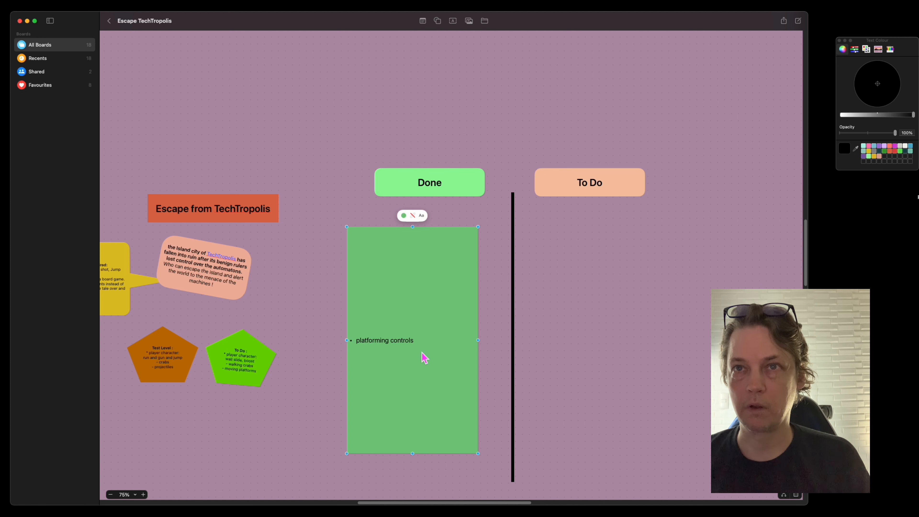
- Add the bullets "player and enemy animations" and "basic enemy AI creatures" below "platforming controls"
{"action": "double_click", "coordinate": [411, 347]}
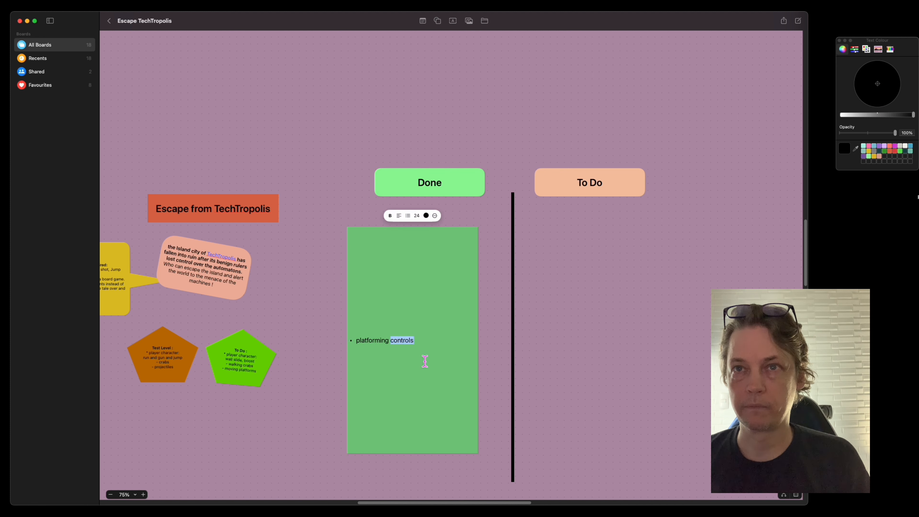
{"action": "key", "text": "Right"}
{"action": "key", "text": "Return"}
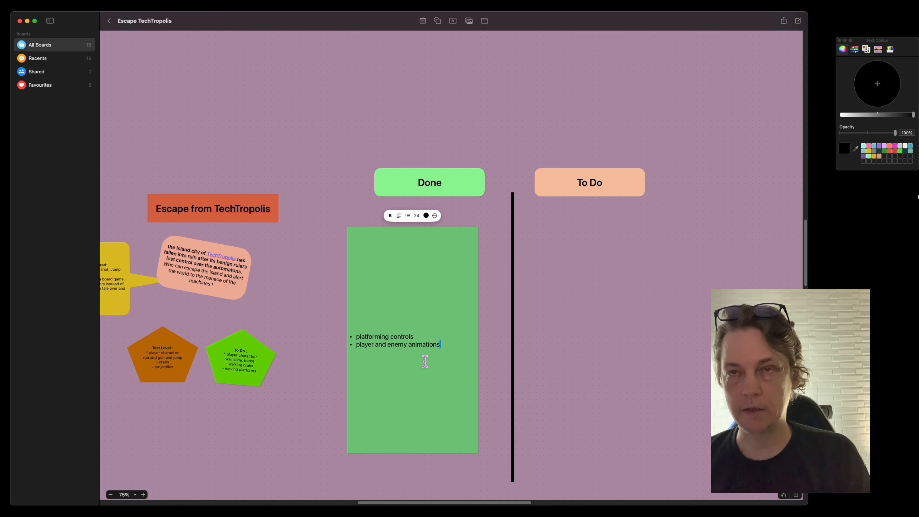
{"action": "key", "text": "Return"}
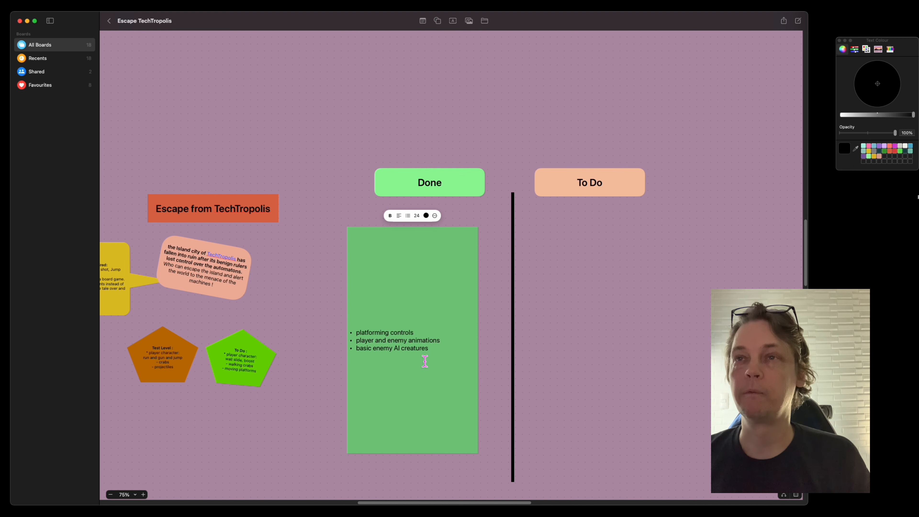
{"action": "left_click", "coordinate": [492, 389]}
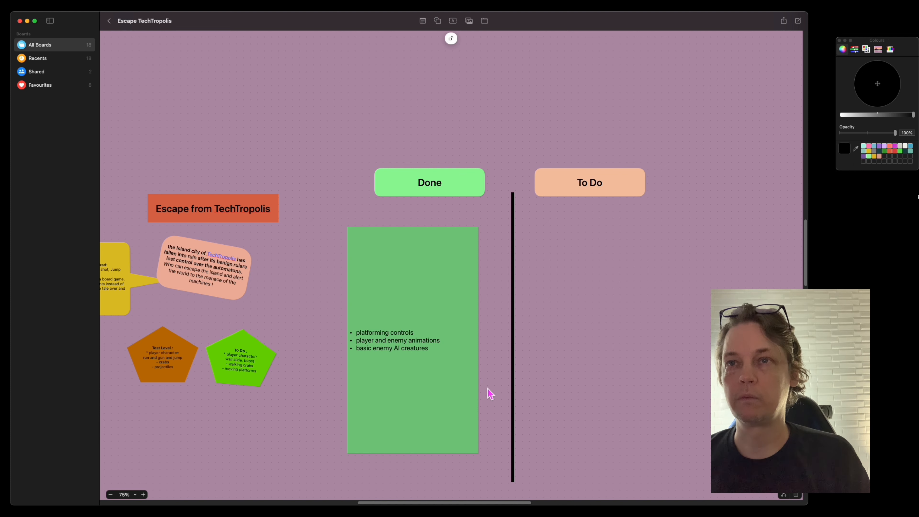
- Duplicate the green Done panel and place the copy below the To Do heading
{"action": "left_click", "coordinate": [442, 412]}
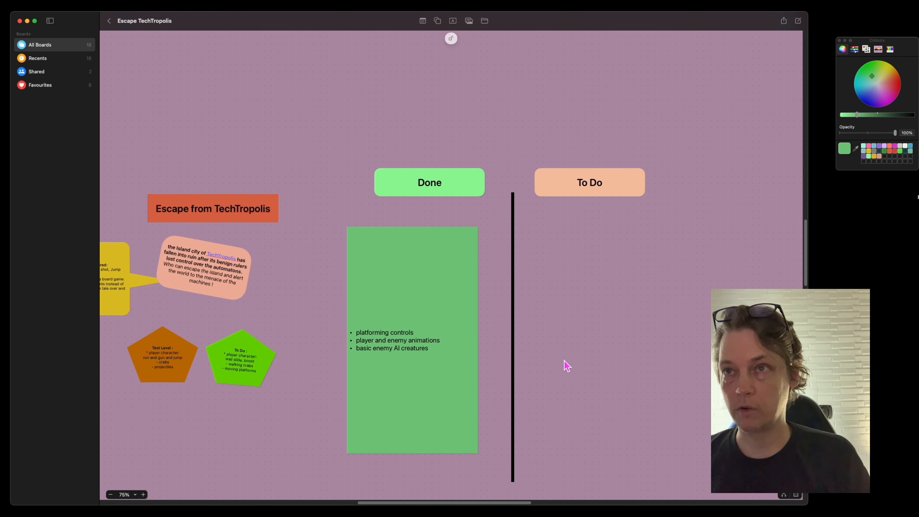
{"action": "key", "text": "super+d"}
{"action": "left_click_drag", "start_coordinate": [470, 404], "coordinate": [634, 387]}
- Replace the bullets in the To Do panel with a single bullet reading "moving platforms"
{"action": "double_click", "coordinate": [604, 351]}
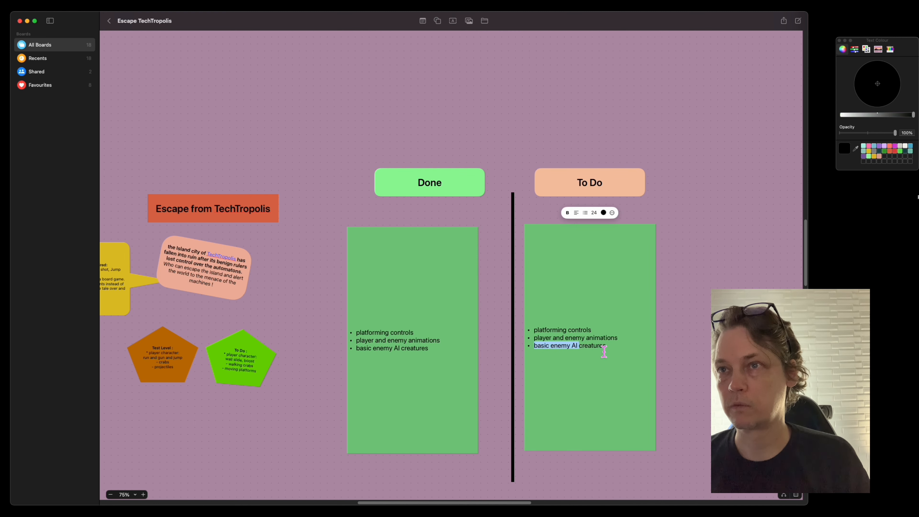
{"action": "left_click", "coordinate": [610, 351]}
{"action": "left_click_drag", "start_coordinate": [609, 351], "coordinate": [534, 333]}
{"action": "type", "text": "p"}
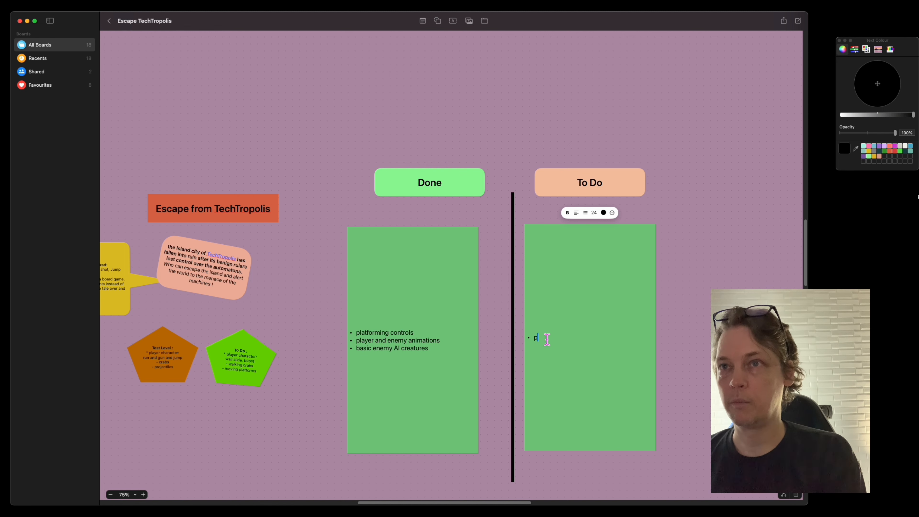
{"action": "key", "text": "BackSpace"}
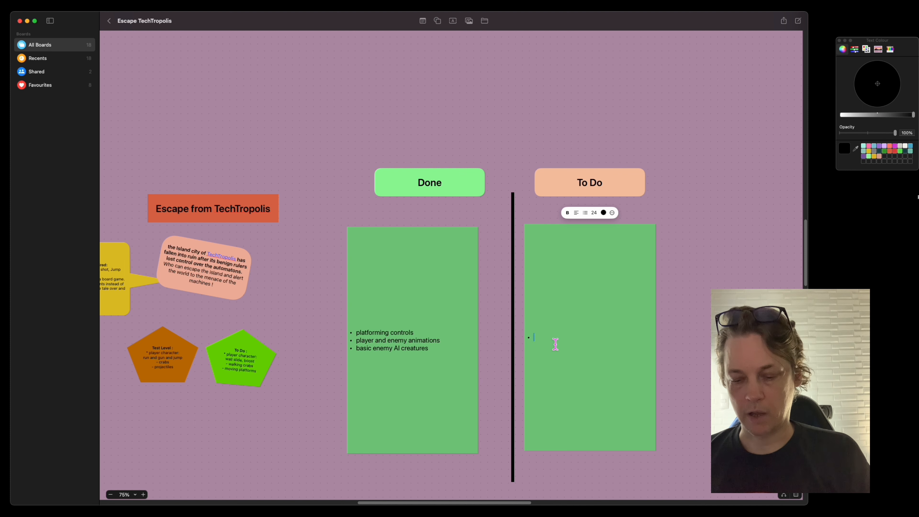
{"action": "type", "text": "moving pl"}
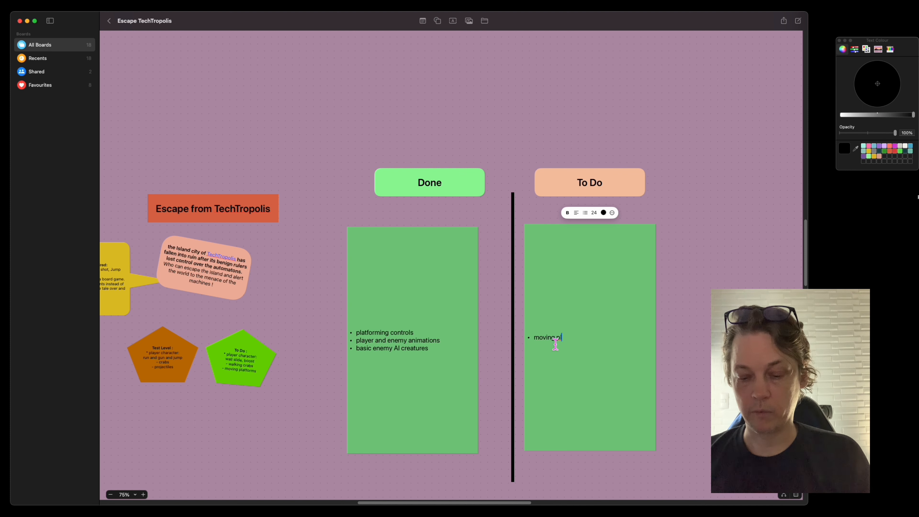
{"action": "type", "text": "atforms"}
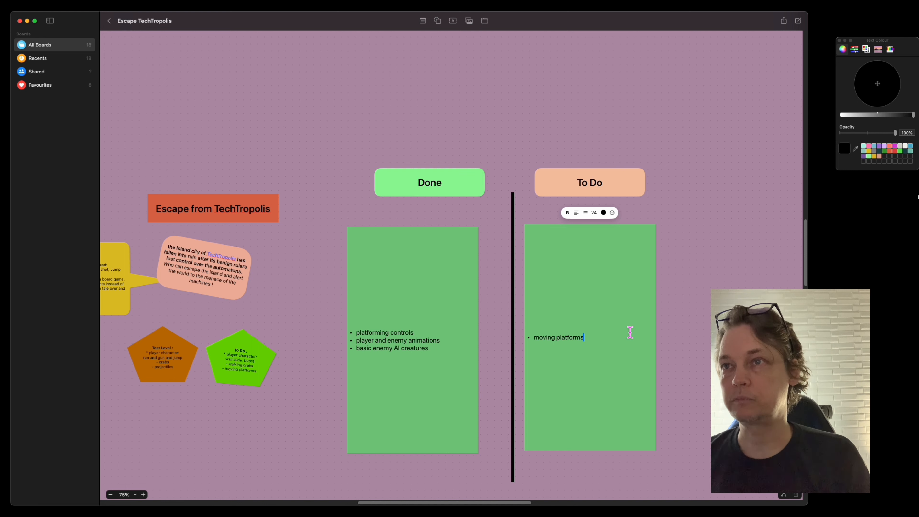
{"action": "left_click", "coordinate": [678, 282]}
- Change the To Do panel's fill to a muted orange-tan that goes with the To Do heading
{"action": "left_click", "coordinate": [632, 274]}
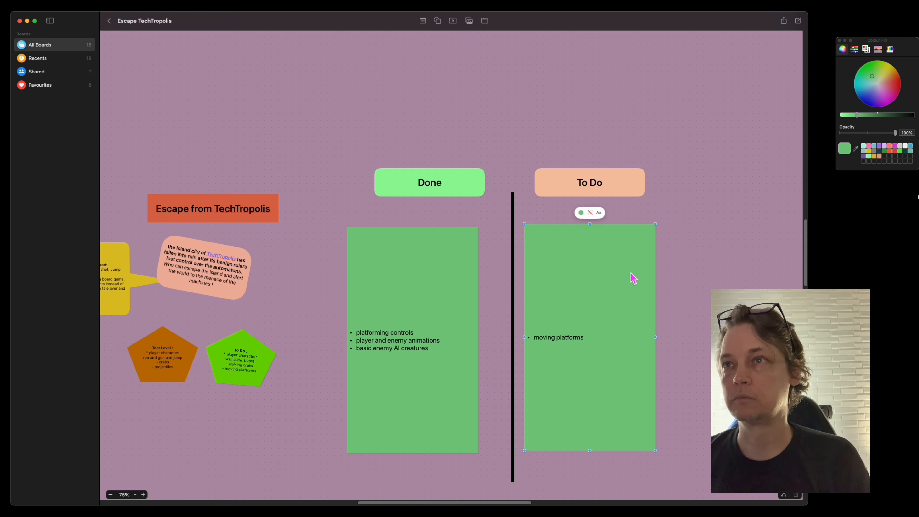
{"action": "left_click", "coordinate": [581, 213]}
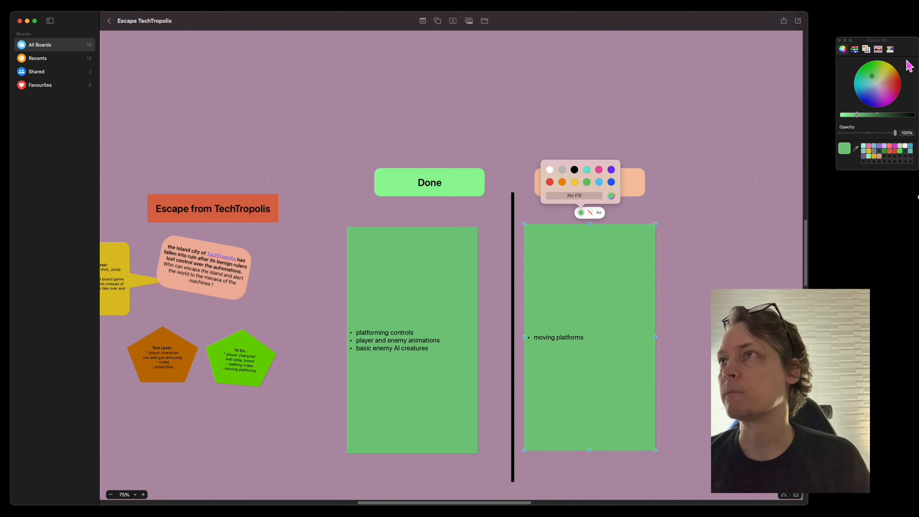
{"action": "left_click_drag", "start_coordinate": [902, 48], "coordinate": [837, 67]}
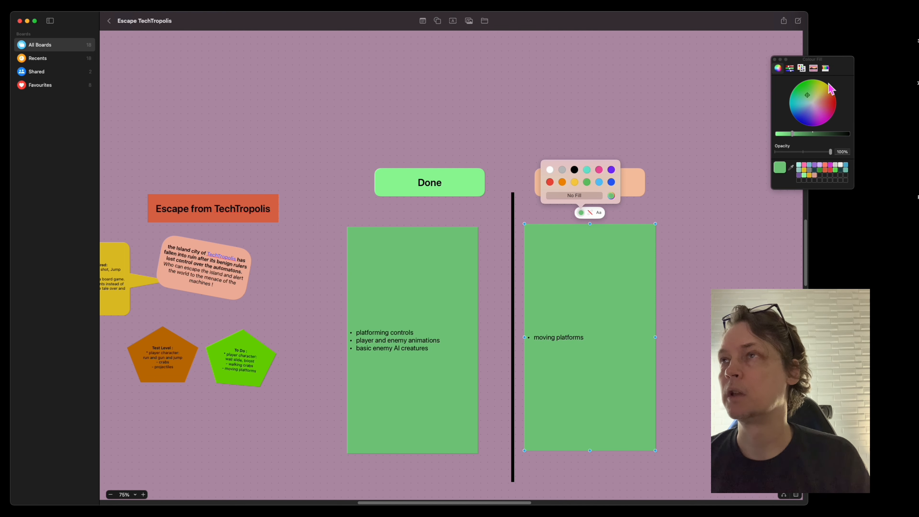
{"action": "left_click", "coordinate": [821, 103]}
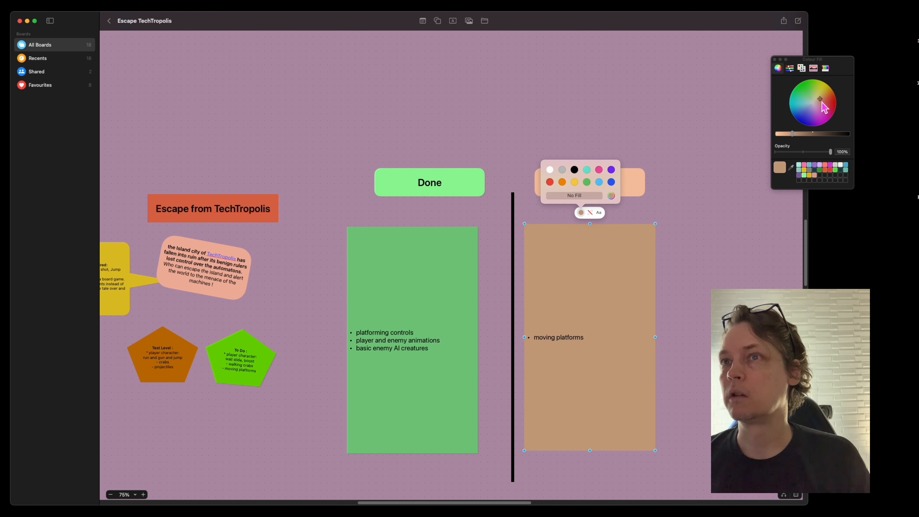
{"action": "left_click", "coordinate": [628, 310]}
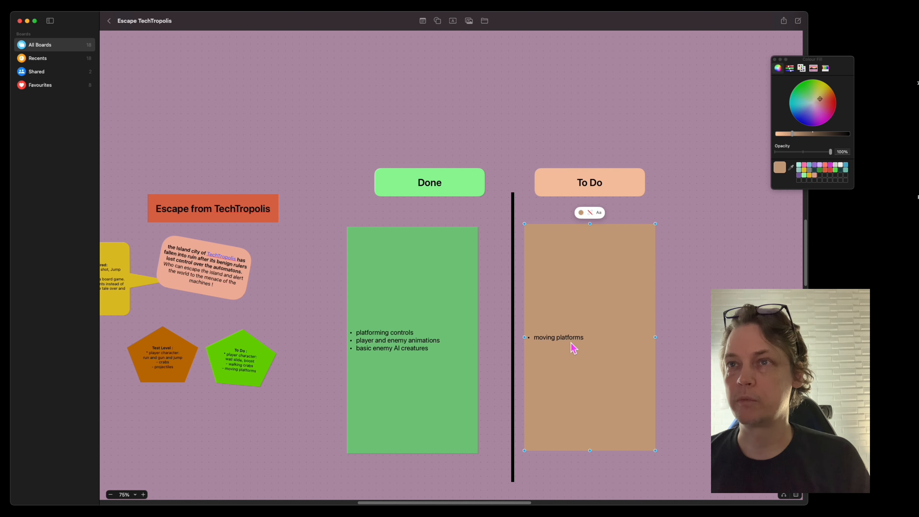
- Add the bullet "opening and closing doors with keys" below "moving platforms" in the To Do panel
{"action": "double_click", "coordinate": [566, 339]}
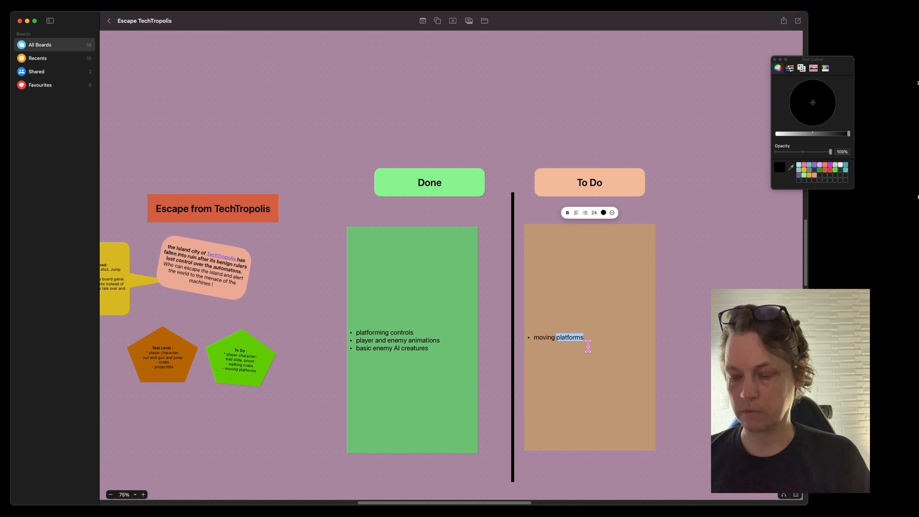
{"action": "left_click", "coordinate": [588, 347]}
{"action": "key", "text": "Return"}
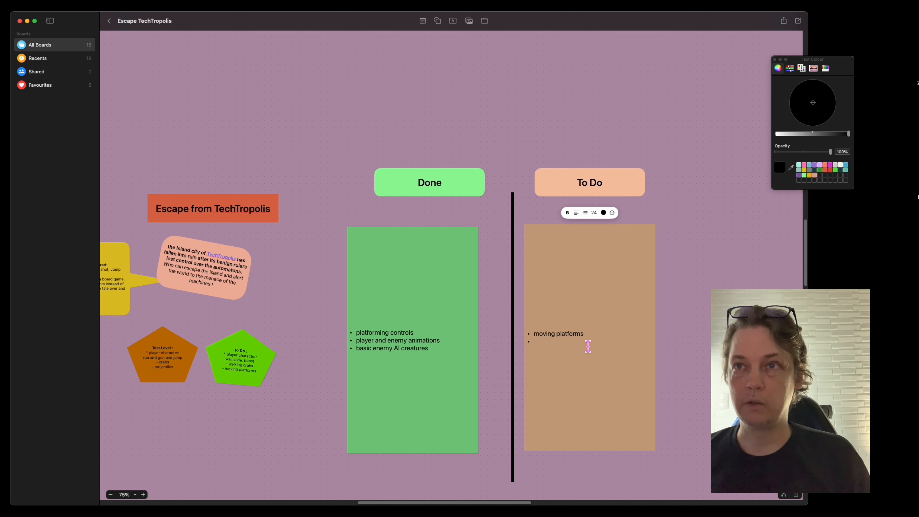
{"action": "type", "text": "opening a"}
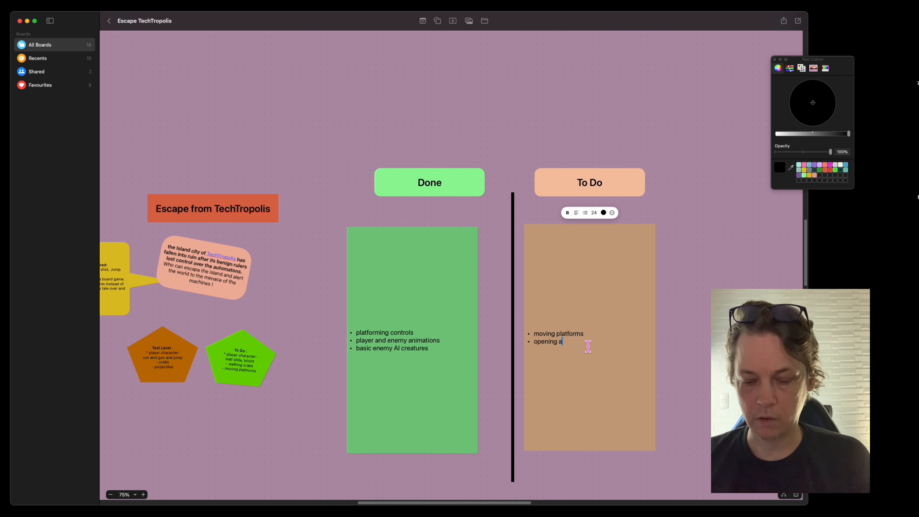
{"action": "type", "text": "nd closing doors"}
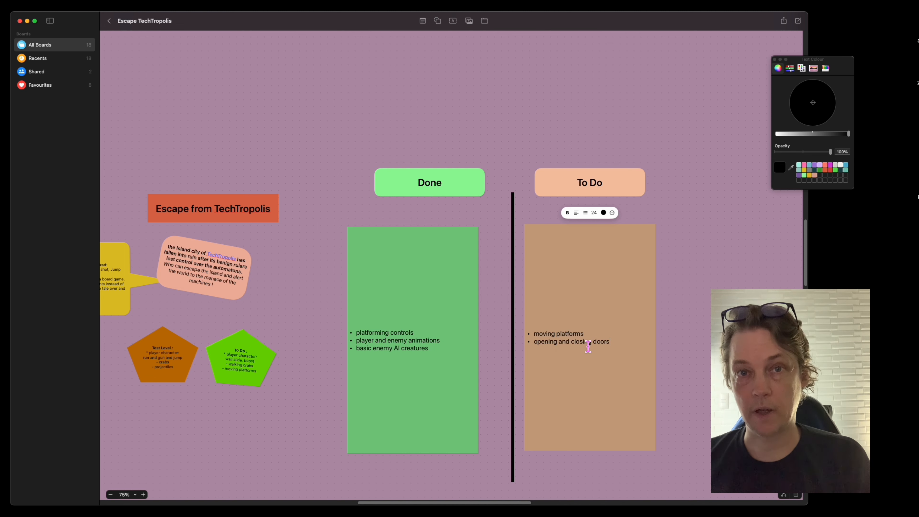
{"action": "type", "text": " with"}
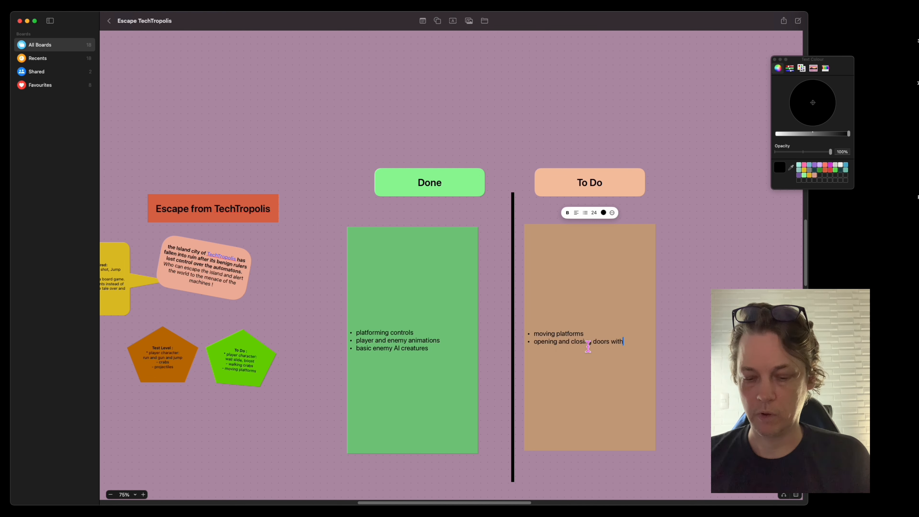
{"action": "type", "text": " keycards"}
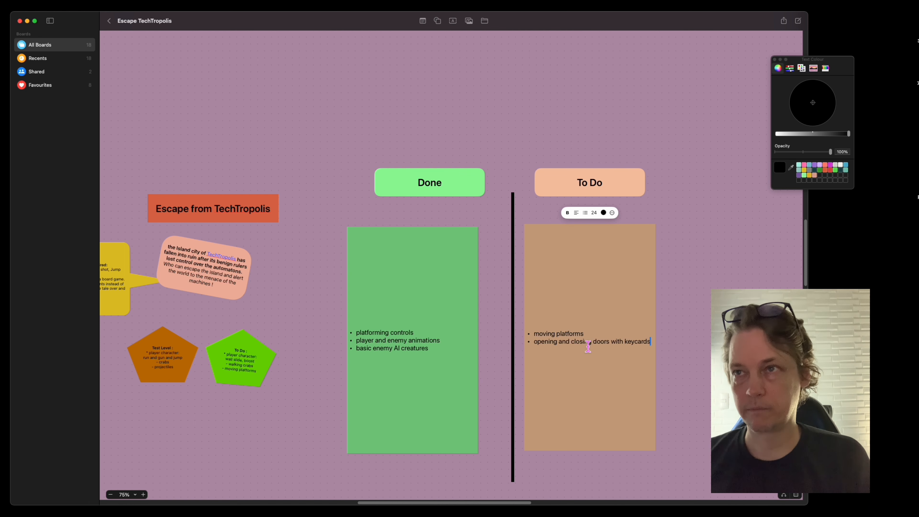
{"action": "key", "text": "BackSpace"}
{"action": "key", "text": "BackSpace"}
{"action": "key", "text": "BackSpace"}
{"action": "key", "text": "BackSpace"}
{"action": "key", "text": "BackSpace"}
{"action": "type", "text": "s"}
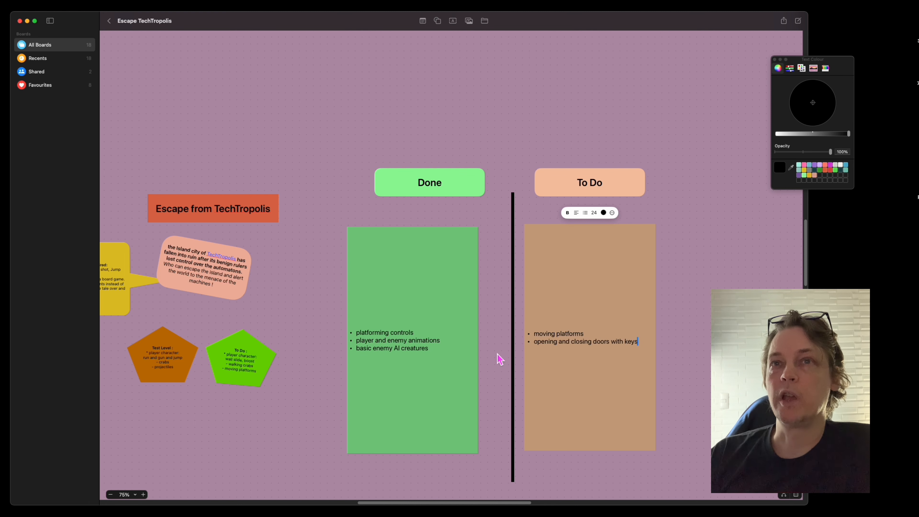
{"action": "left_click", "coordinate": [457, 380]}
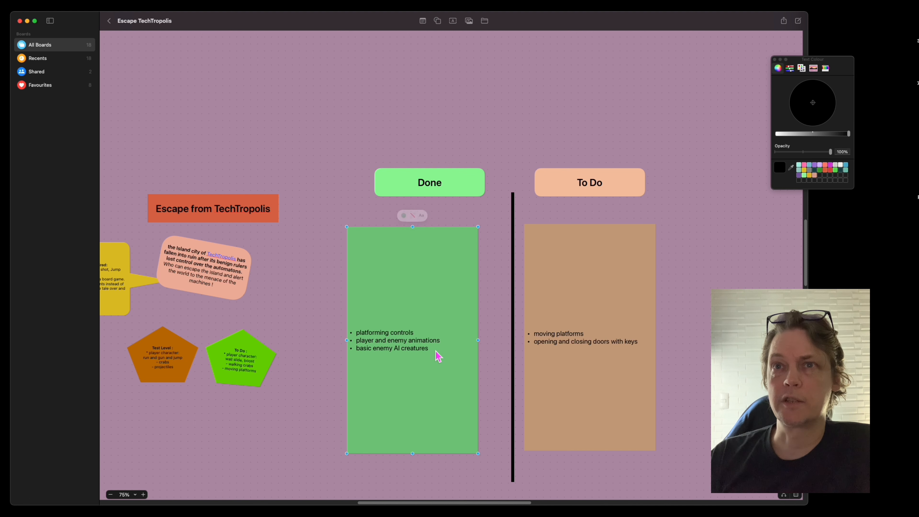
- Add the bullet "no sounds or music yet" at the end of the To Do list
{"action": "left_click", "coordinate": [642, 347]}
{"action": "double_click", "coordinate": [642, 346]}
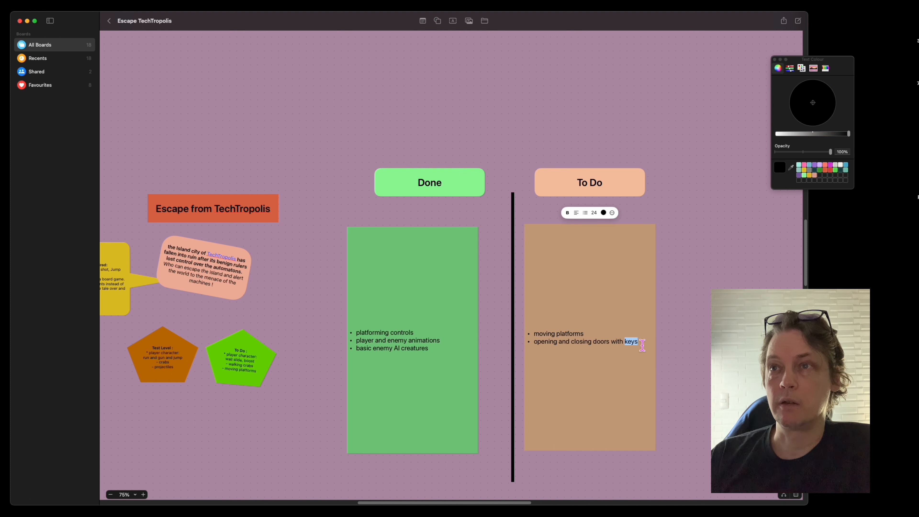
{"action": "left_click", "coordinate": [642, 346]}
{"action": "key", "text": "Return"}
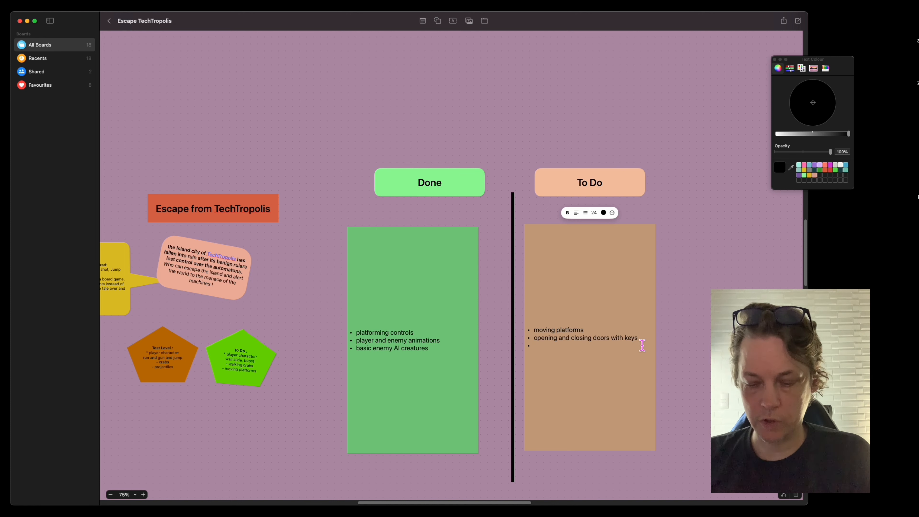
{"action": "type", "text": "no sounds"}
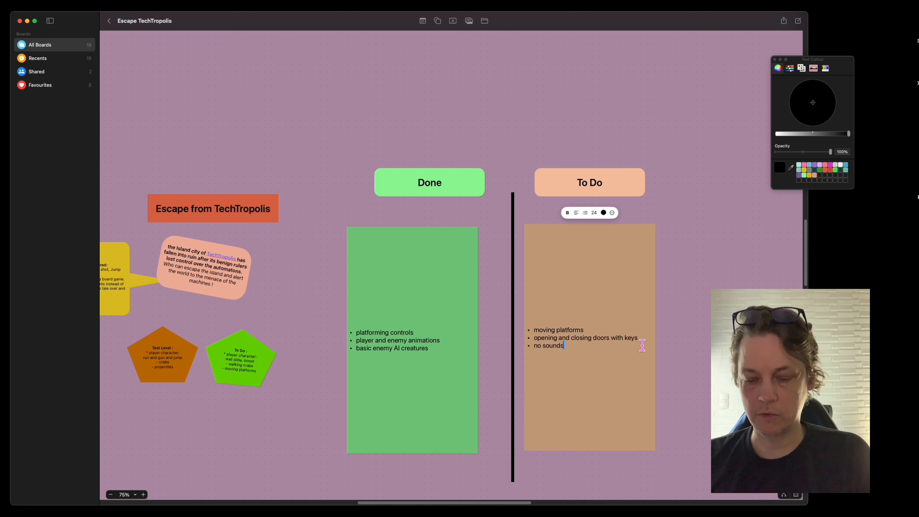
{"action": "type", "text": " or music yet"}
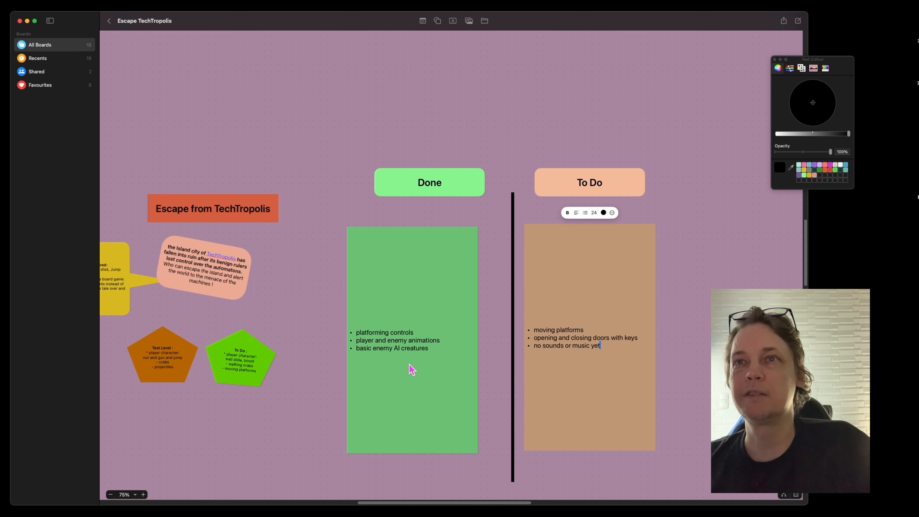
- Add the bullet "level exits" below "basic enemy AI creatures" in the Done panel
{"action": "left_click", "coordinate": [434, 353]}
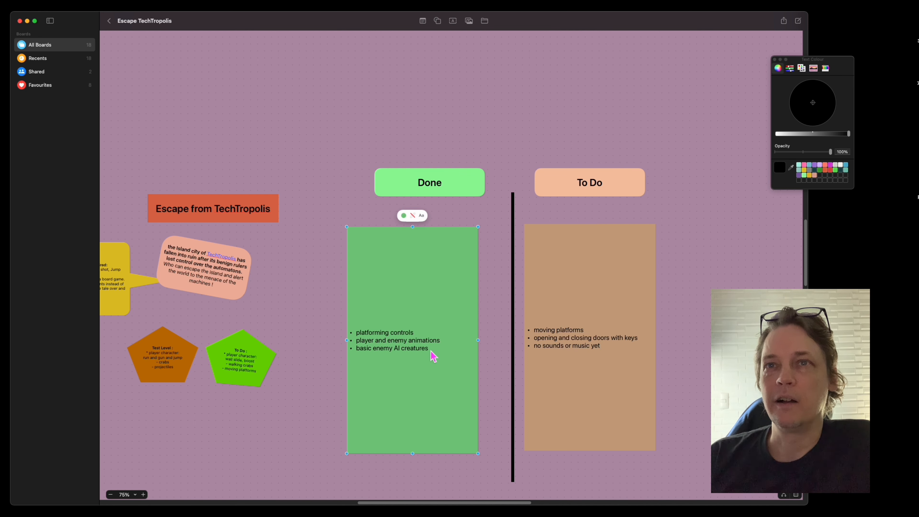
{"action": "double_click", "coordinate": [427, 348]}
{"action": "left_click", "coordinate": [448, 366]}
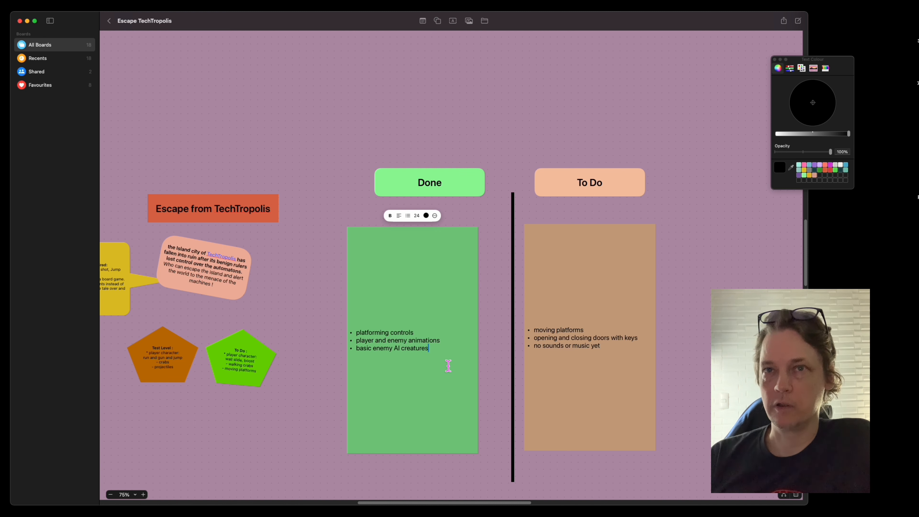
{"action": "key", "text": "Return"}
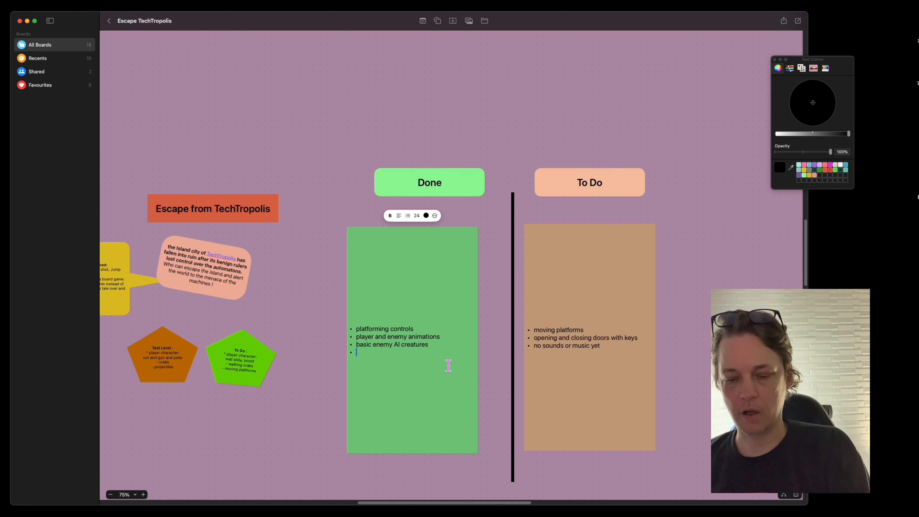
{"action": "type", "text": "level exits"}
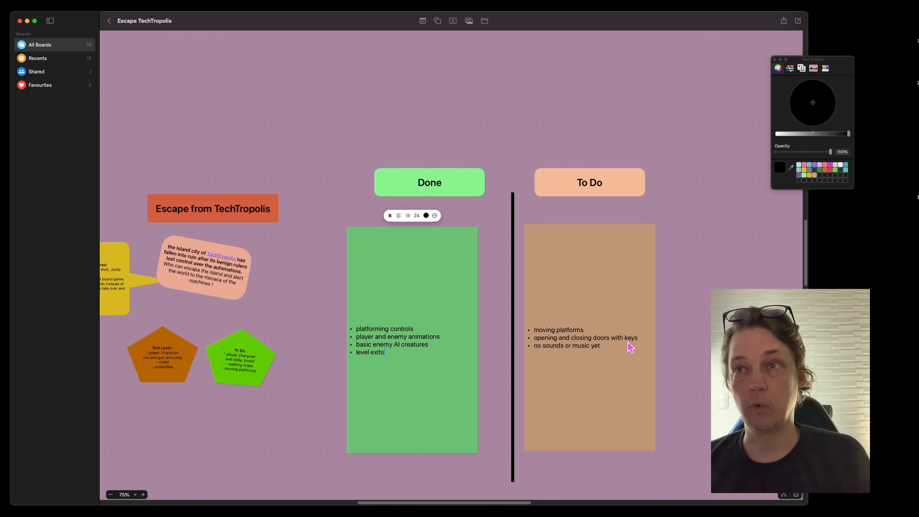
- Add the bullets "more levels" and "title screen" below "no sounds or music yet" in the To Do panel
{"action": "left_click", "coordinate": [617, 349]}
{"action": "double_click", "coordinate": [609, 347]}
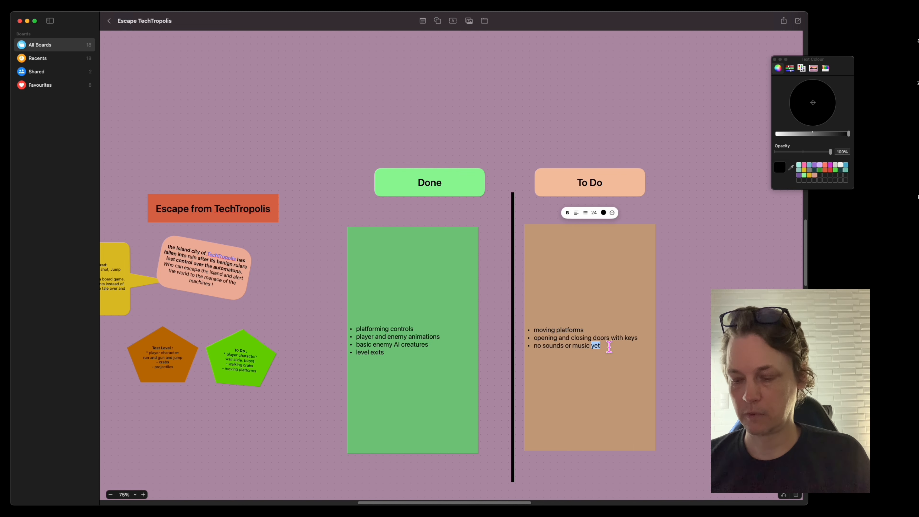
{"action": "left_click", "coordinate": [609, 346]}
{"action": "key", "text": "Return"}
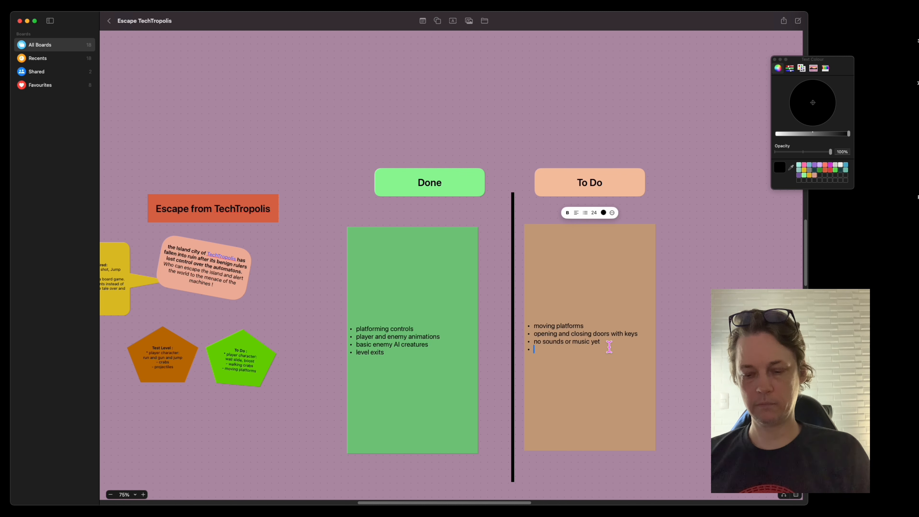
{"action": "type", "text": "more levels"}
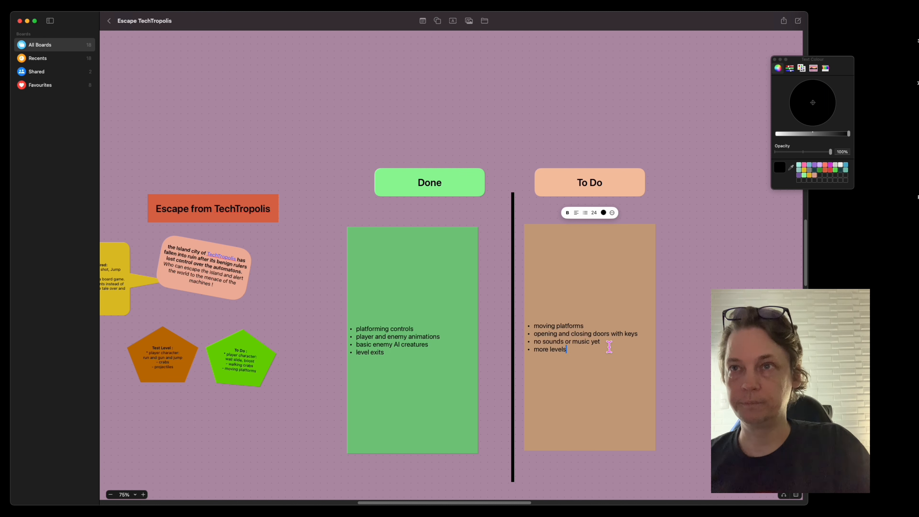
{"action": "key", "text": "Return"}
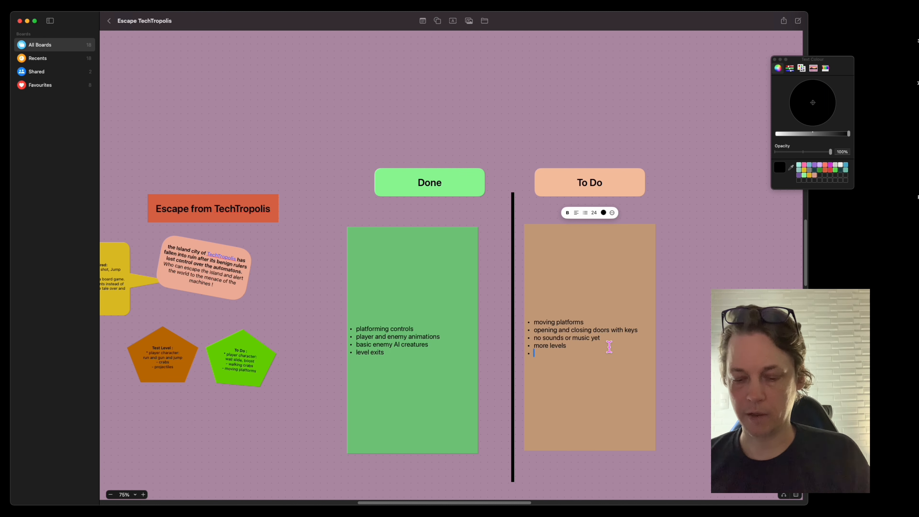
{"action": "type", "text": "titkle"}
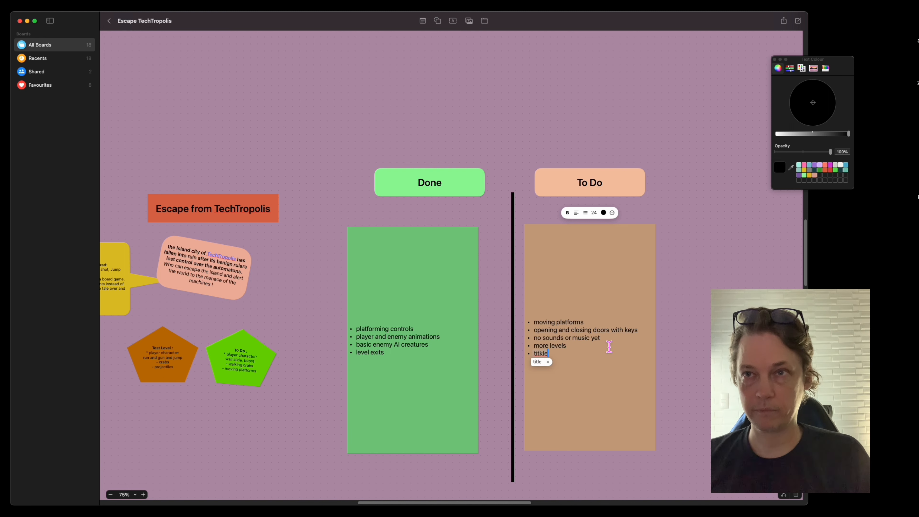
{"action": "type", "text": " s"}
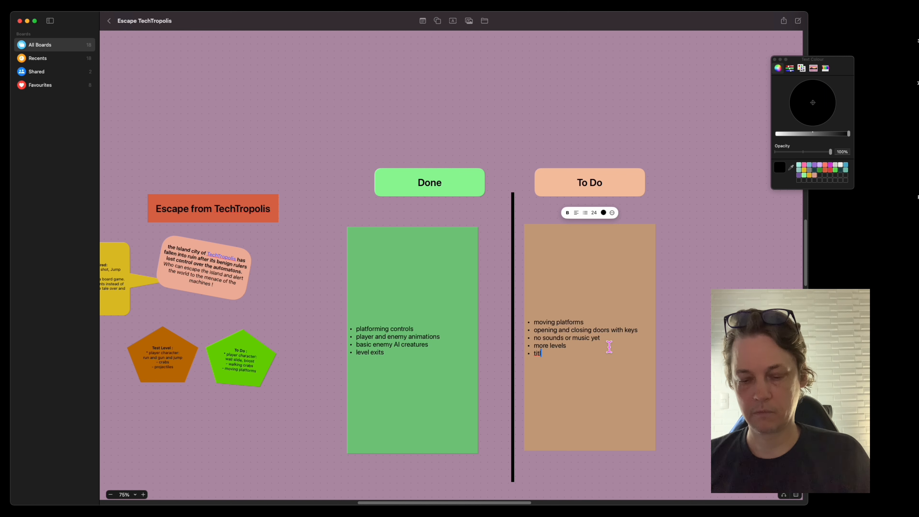
{"action": "type", "text": "creen"}
- Add the bullet "menu / pause screen" below "title screen" in the To Do panel
{"action": "key", "text": "Return"}
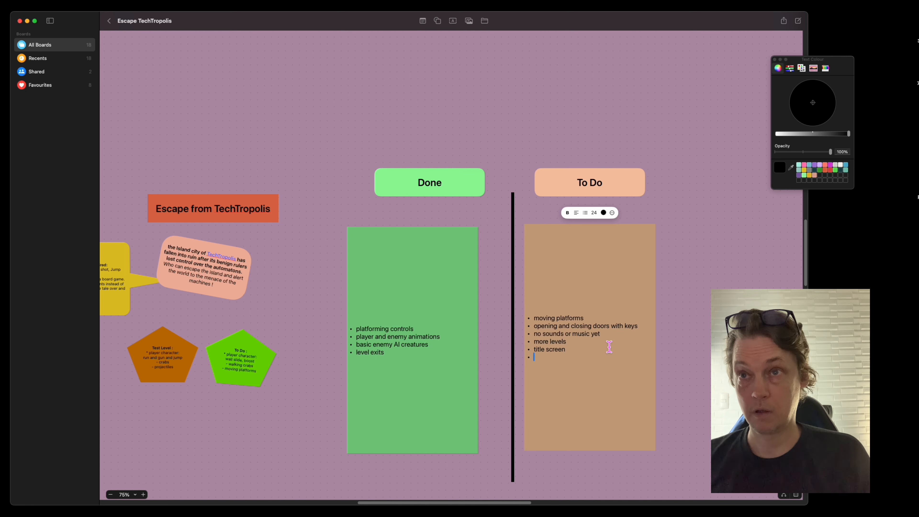
{"action": "type", "text": "menus"}
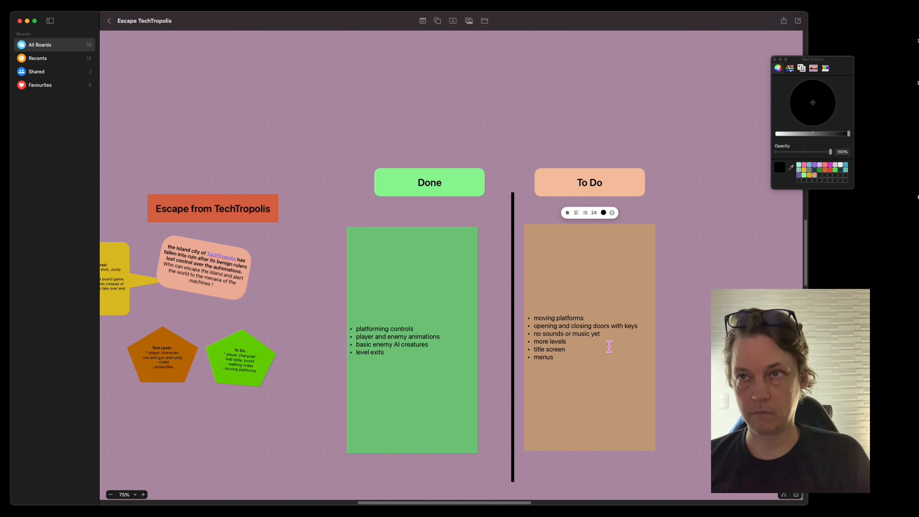
{"action": "key", "text": "BackSpace"}
{"action": "key", "text": "BackSpace"}
{"action": "type", "text": "/"}
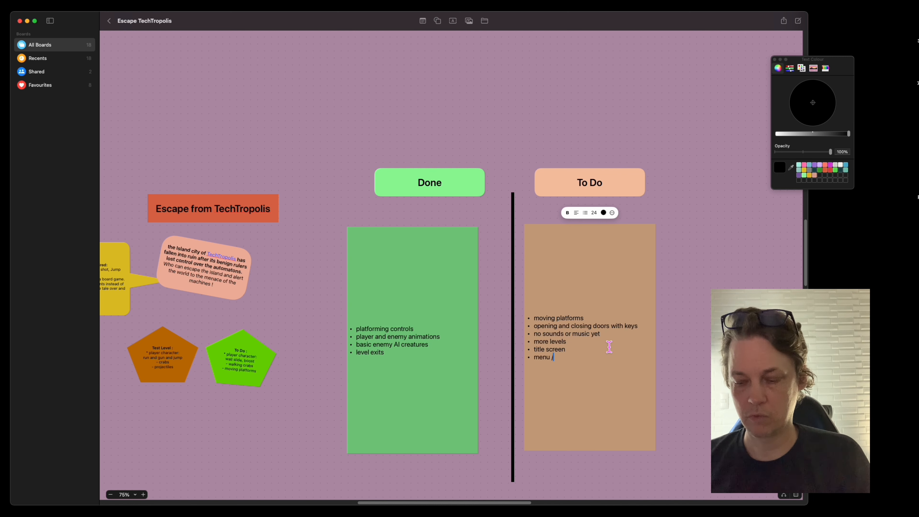
{"action": "type", "text": " pause scree"}
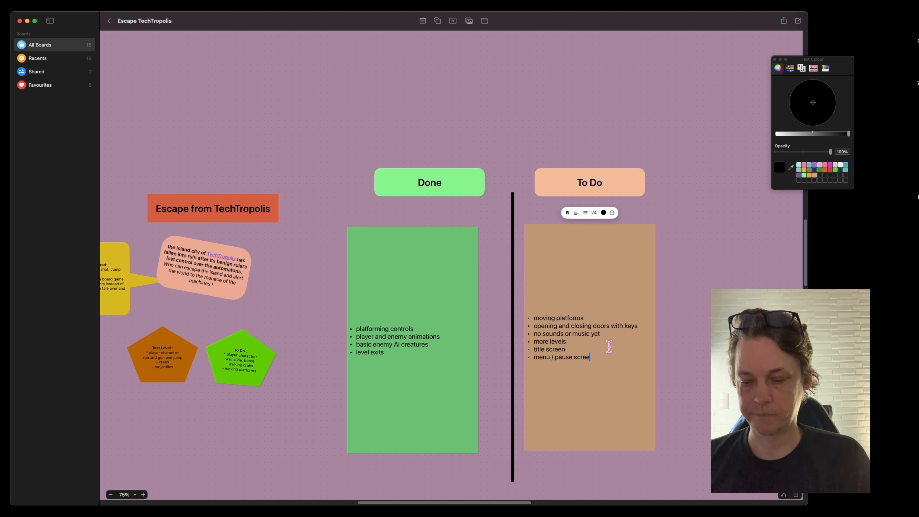
{"action": "type", "text": "n"}
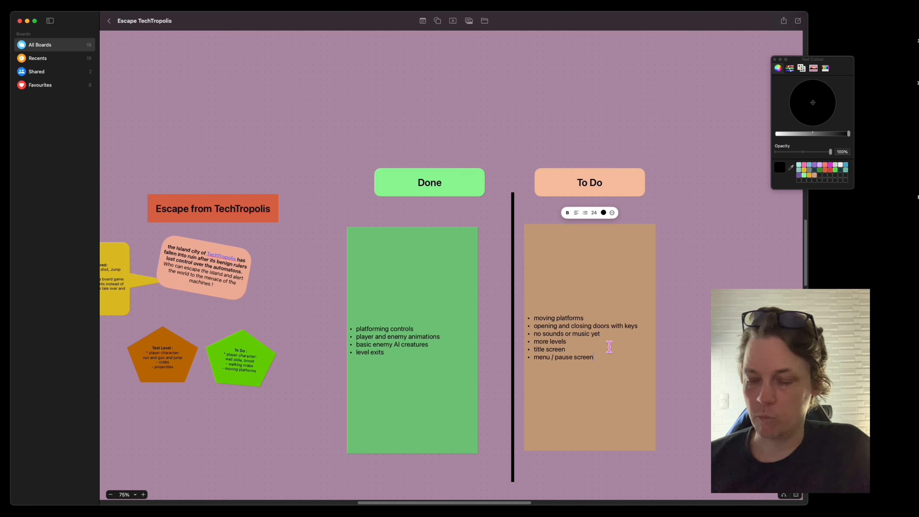
- Add the bullet "save state for different profiles" below "menu / pause screen" in the To Do panel
{"action": "key", "text": "Return"}
{"action": "type", "text": "save sa"}
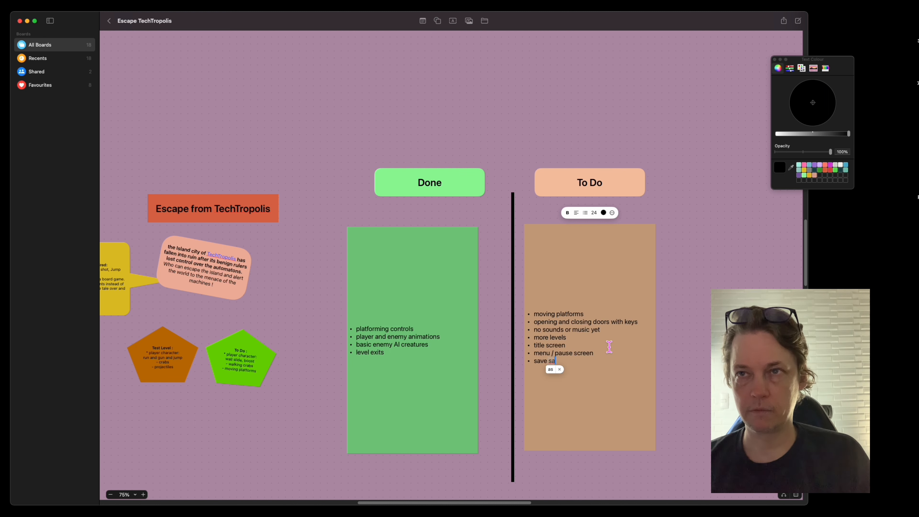
{"action": "key", "text": "BackSpace"}
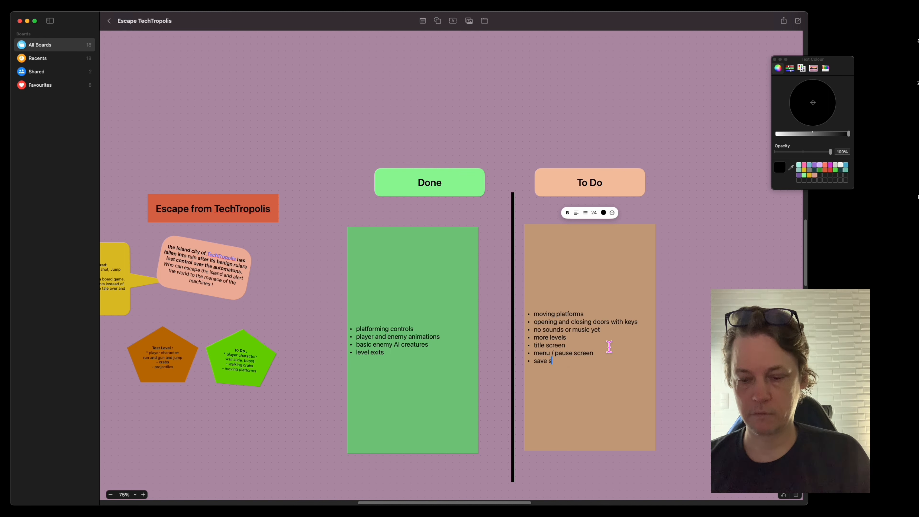
{"action": "type", "text": "tate for "}
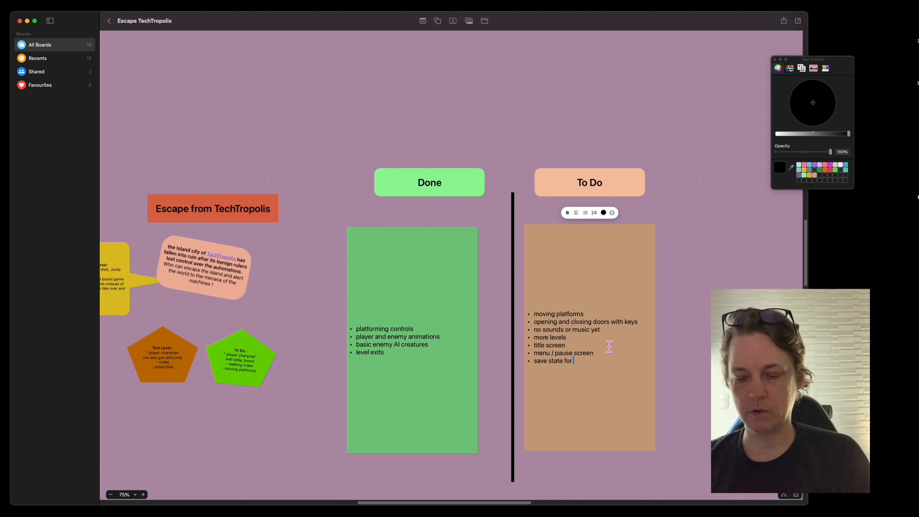
{"action": "type", "text": "different profiles"}
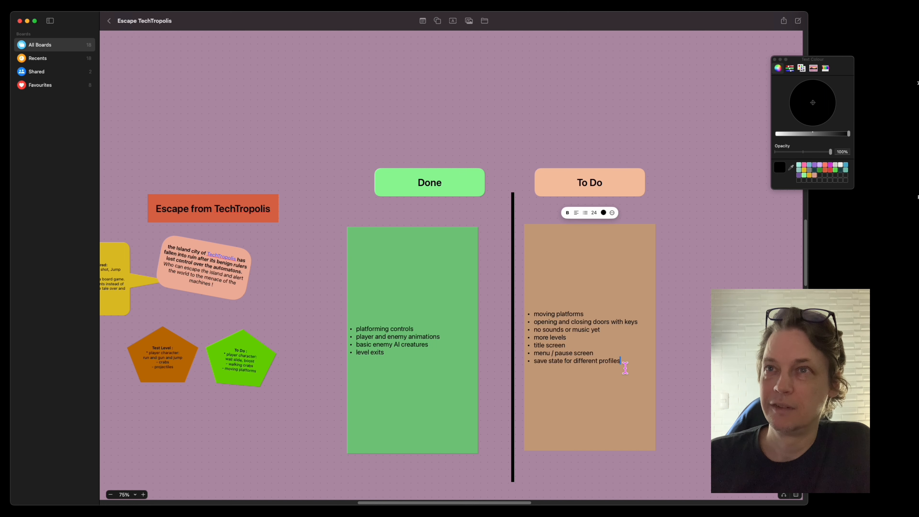
- Add the bullets "wall climbing" and "ladders" below "level exits" in the Done panel
{"action": "left_click", "coordinate": [394, 361]}
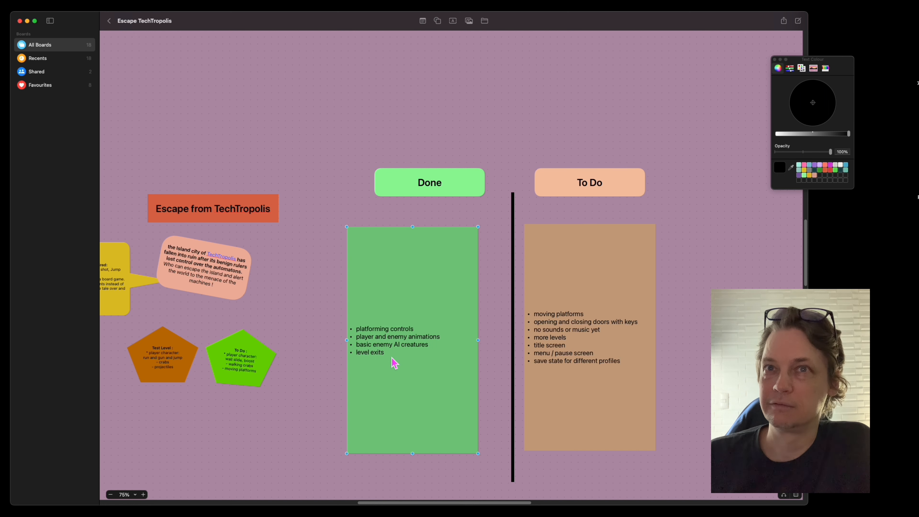
{"action": "double_click", "coordinate": [387, 356]}
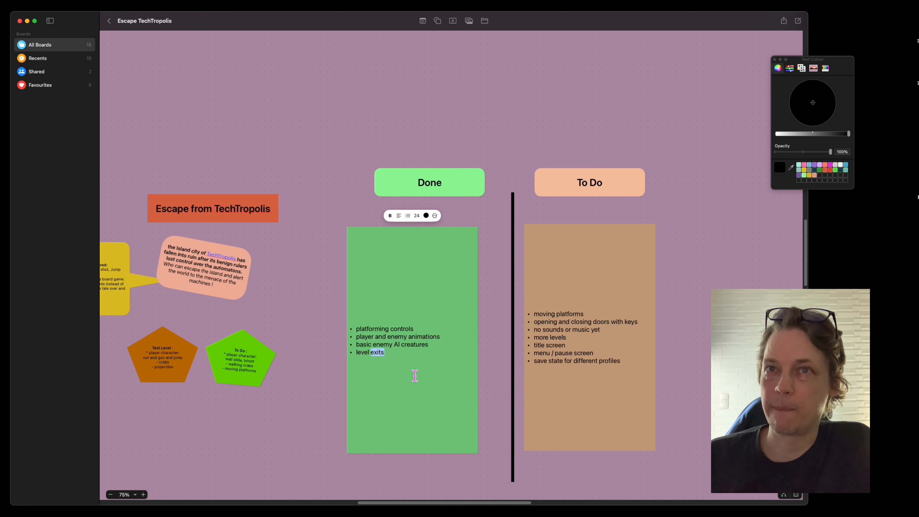
{"action": "left_click", "coordinate": [419, 380]}
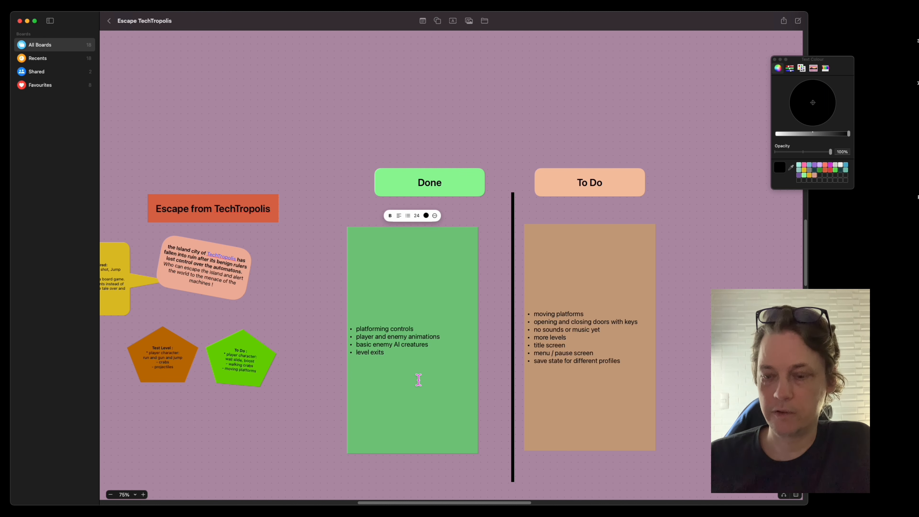
{"action": "key", "text": "Return"}
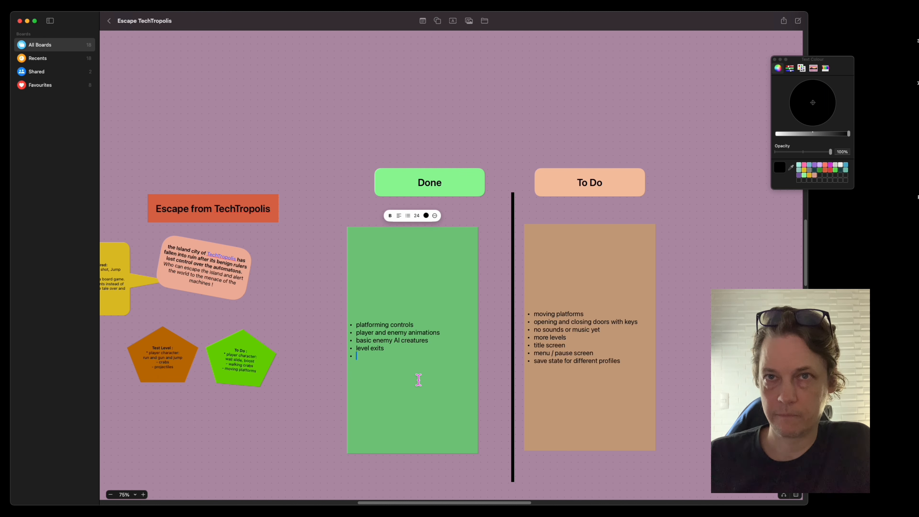
{"action": "type", "text": "wall cl"}
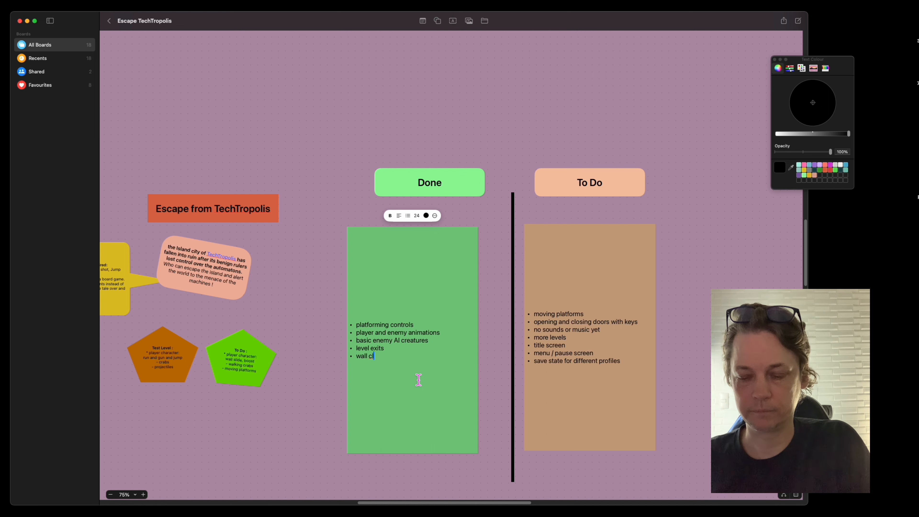
{"action": "type", "text": "imbing"}
{"action": "key", "text": "Return"}
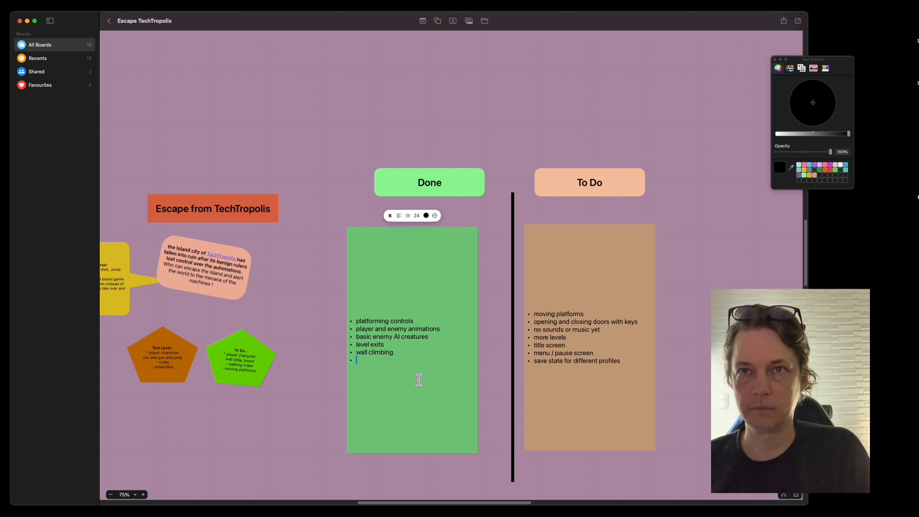
{"action": "type", "text": "ladders"}
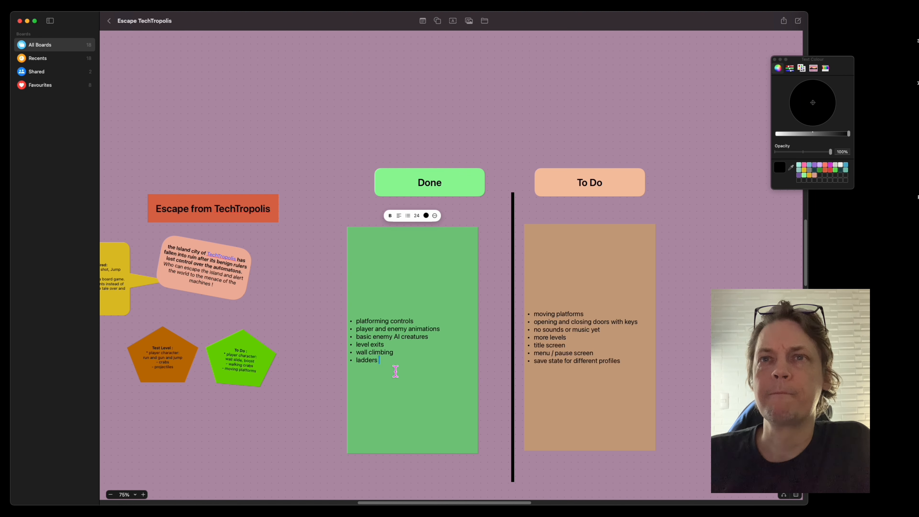
- Add the bullet "different standard projectiles" below "ladders" in the Done panel and leave text editing
{"action": "key", "text": "Return"}
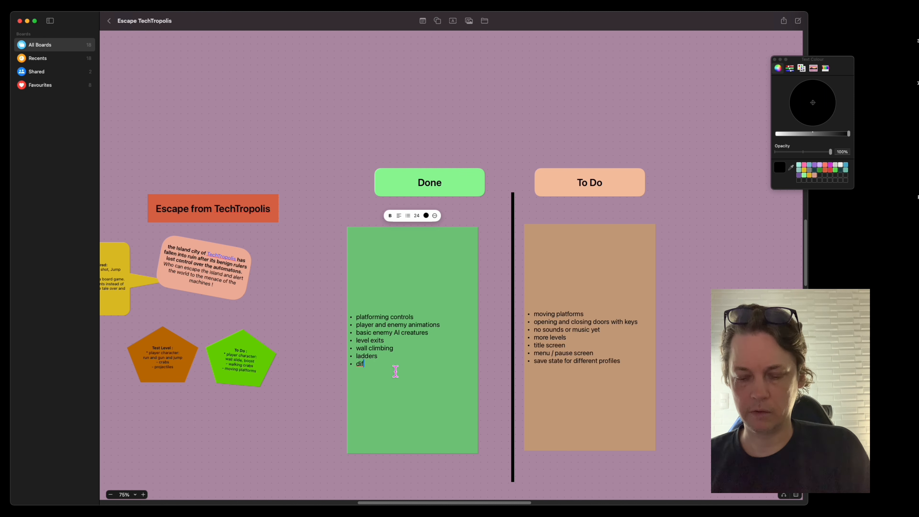
{"action": "type", "text": "ferent standa"}
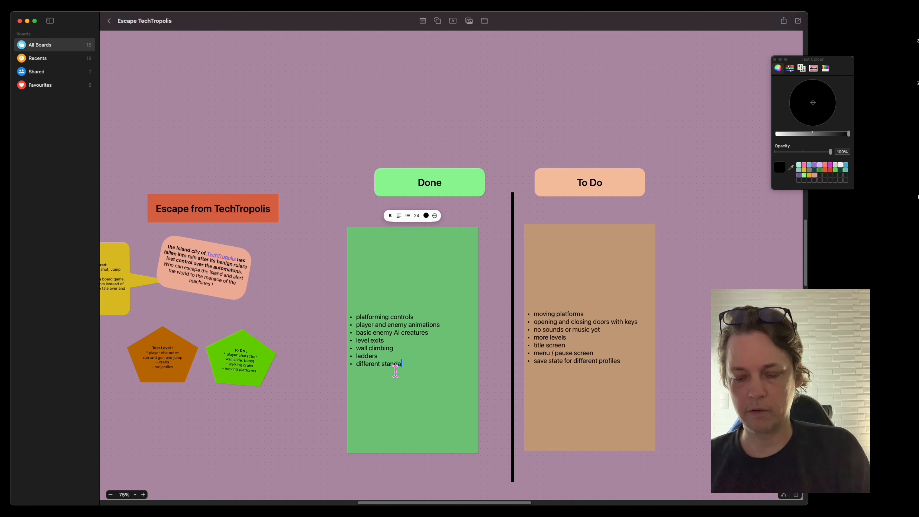
{"action": "type", "text": "rd weapon"}
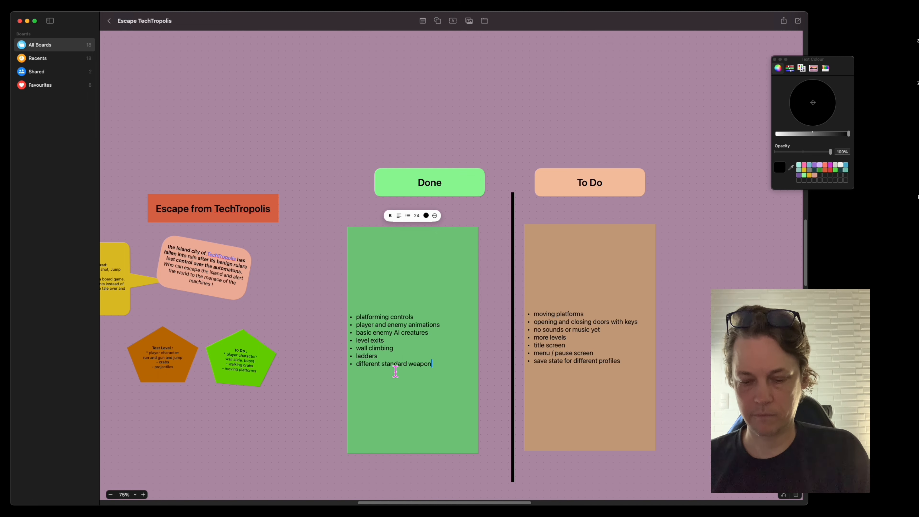
{"action": "key", "text": "BackSpace"}
{"action": "key", "text": "BackSpace"}
{"action": "key", "text": "BackSpace"}
{"action": "key", "text": "BackSpace"}
{"action": "key", "text": "BackSpace"}
{"action": "key", "text": "BackSpace"}
{"action": "key", "text": "BackSpace"}
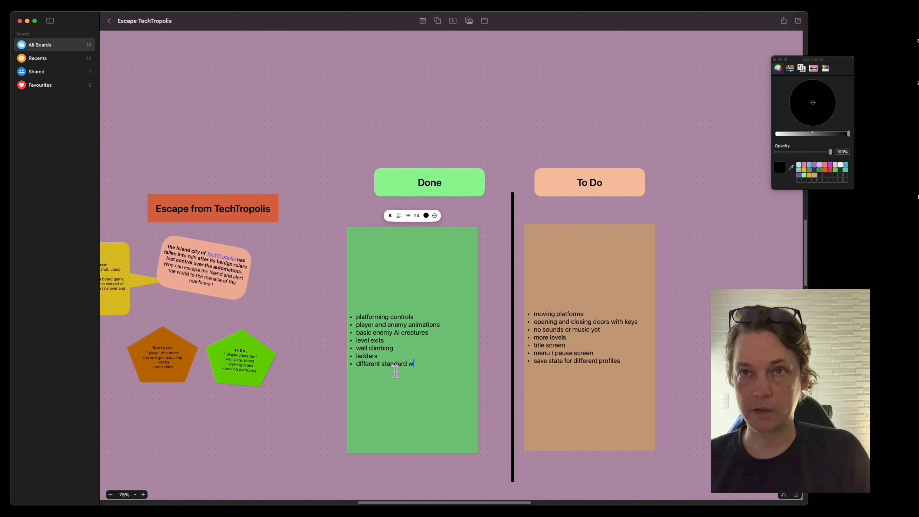
{"action": "type", "text": "projectiles"}
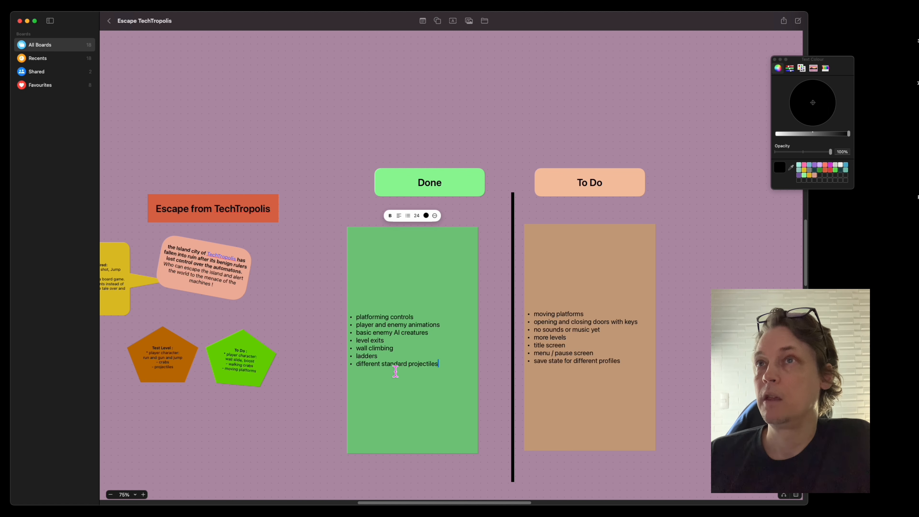
{"action": "left_click", "coordinate": [614, 370]}
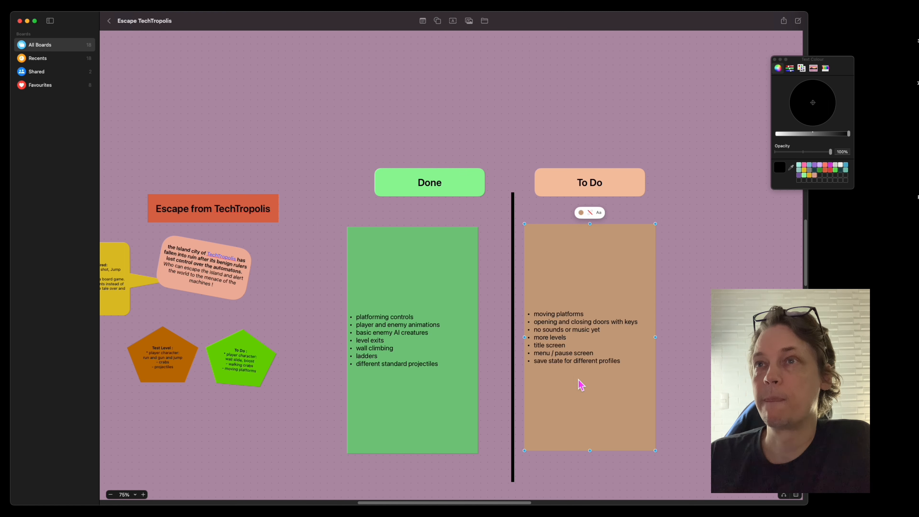
{"action": "left_click", "coordinate": [673, 371]}
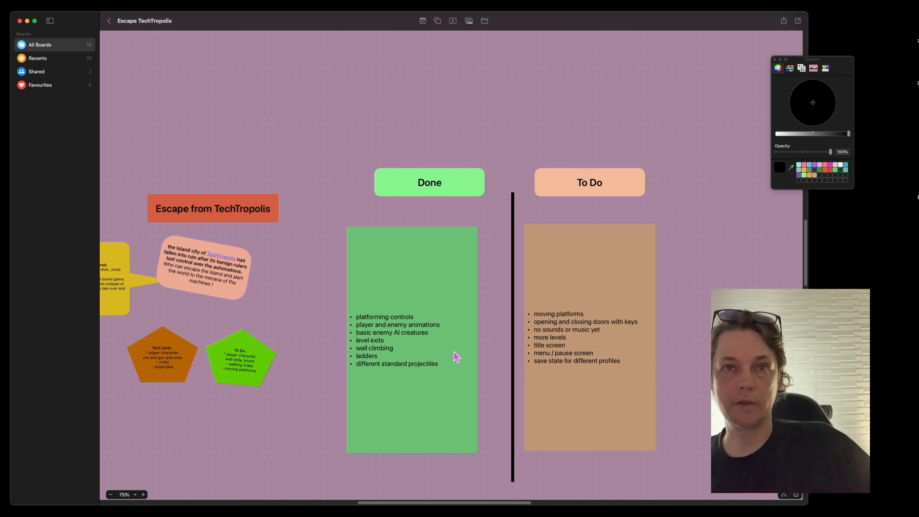
- Enter the title "LEVEL IDEAS" in the orange rounded rectangle below the tracker columns
{"action": "scroll", "coordinate": [436, 355], "scroll_direction": "up", "scroll_amount": 1}
{"action": "scroll", "coordinate": [499, 259], "scroll_direction": "down", "scroll_amount": 3}
{"action": "scroll", "coordinate": [499, 259], "scroll_direction": "up", "scroll_amount": 3}
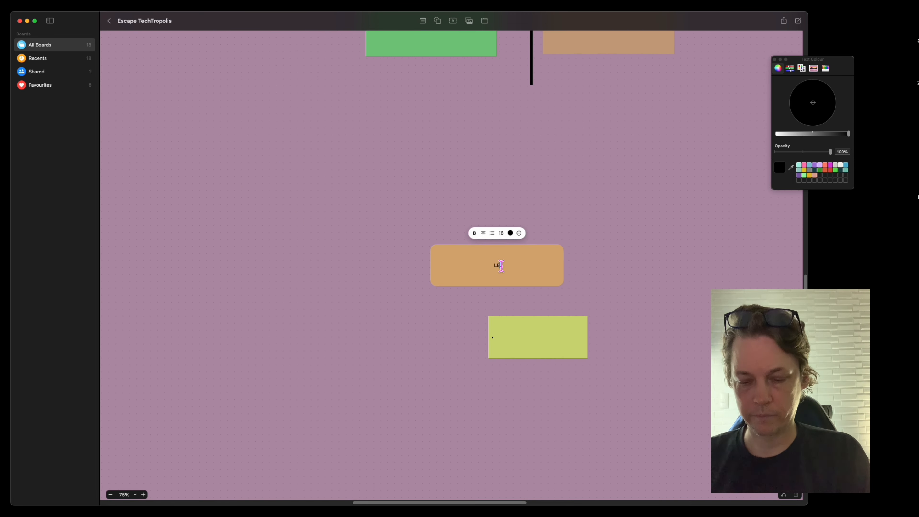
{"action": "type", "text": "VEL"}
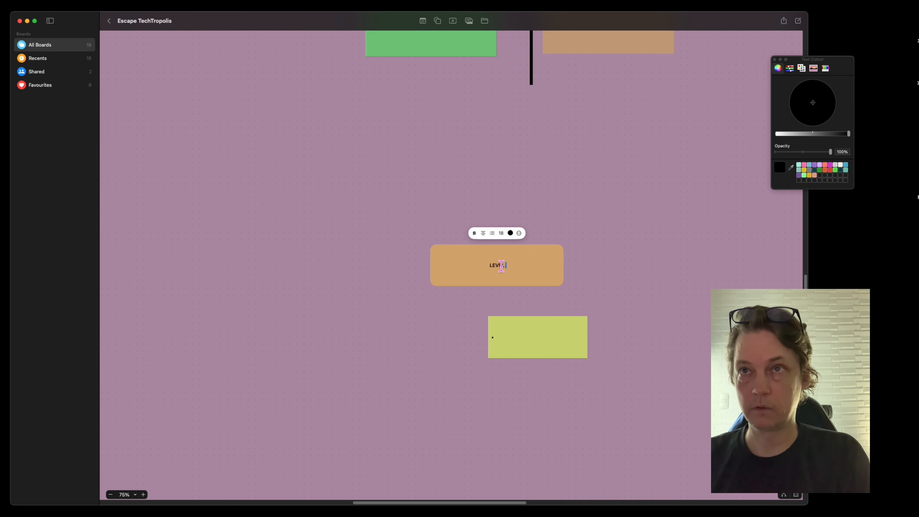
{"action": "type", "text": " IDEAS"}
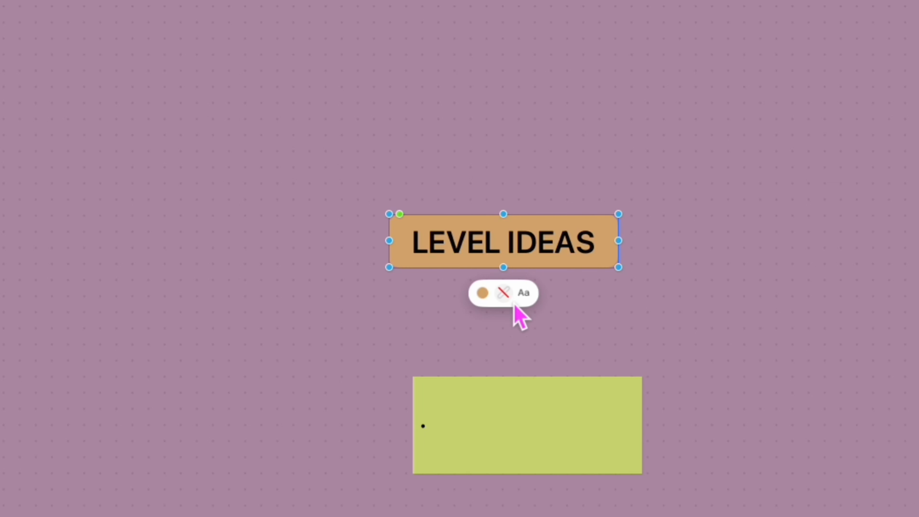
- Add a solid 11 pt outline to the LEVEL IDEAS title shape and colour it yellow
{"action": "left_click", "coordinate": [504, 293]}
{"action": "left_click", "coordinate": [469, 333]}
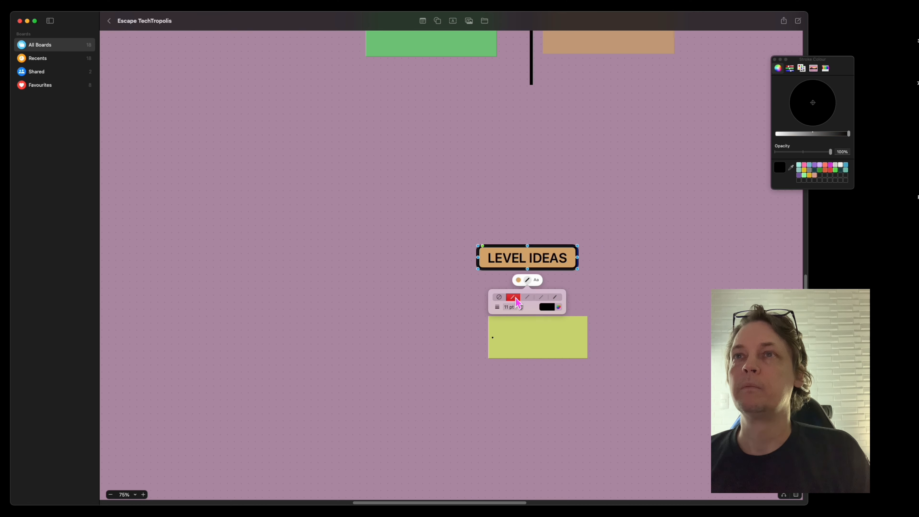
{"action": "left_click", "coordinate": [615, 266]}
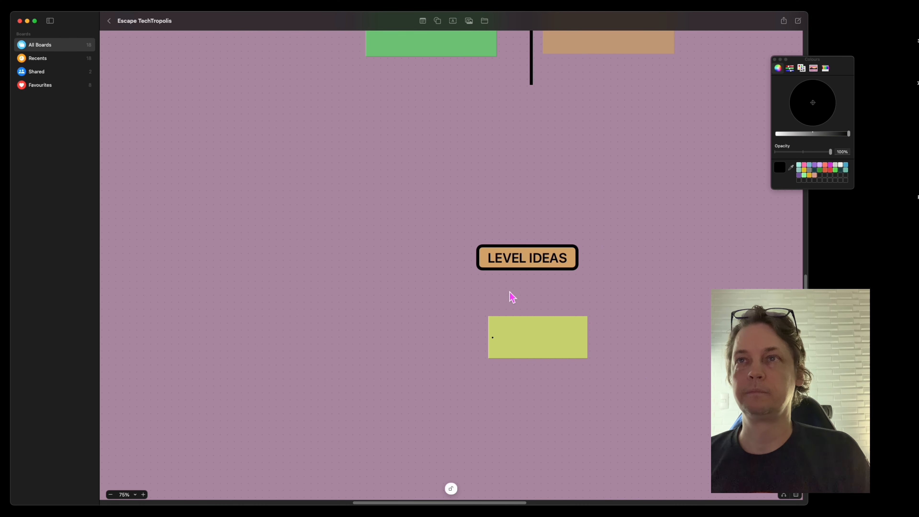
{"action": "left_click", "coordinate": [521, 269]}
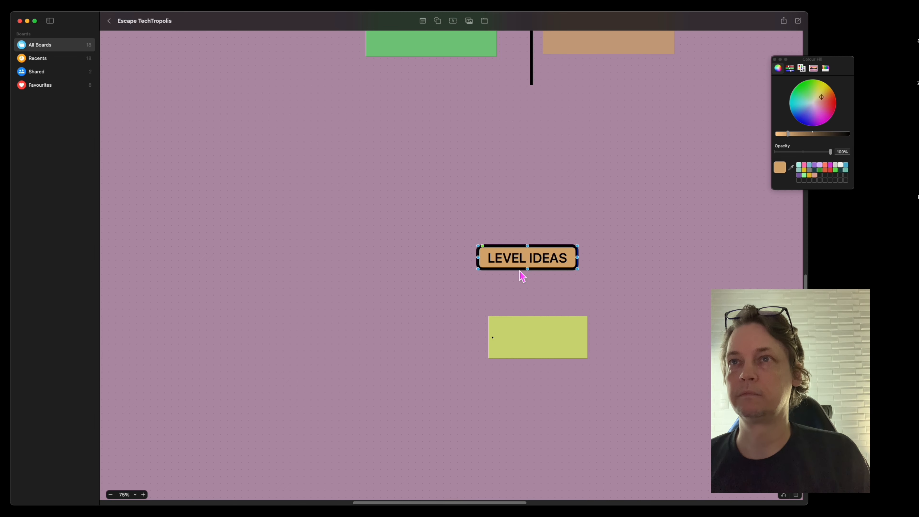
{"action": "left_click", "coordinate": [537, 280]}
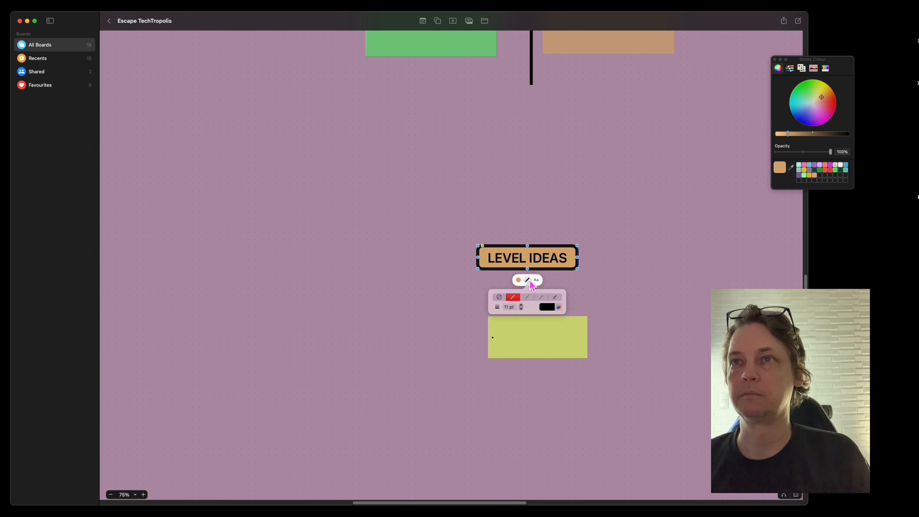
{"action": "left_click", "coordinate": [551, 306]}
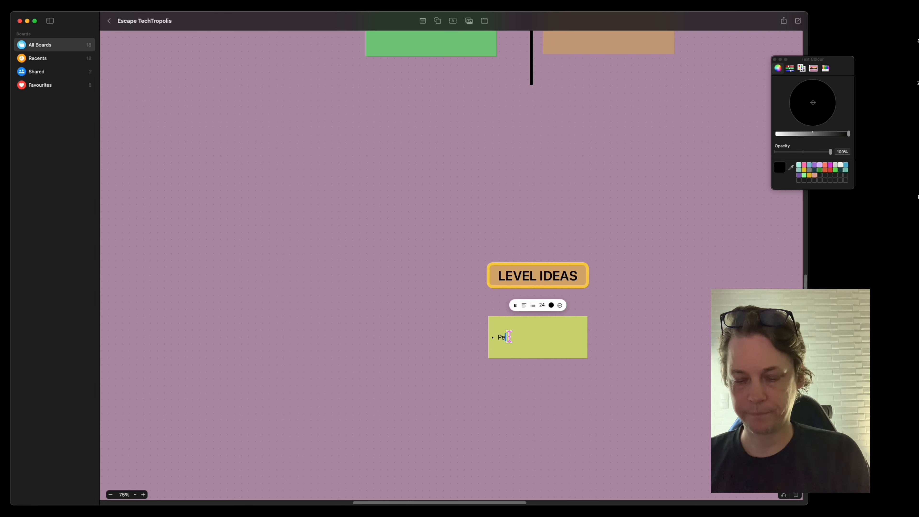
- Enter "Penthouse" in the yellow-green box below the LEVEL IDEAS title and make the box slightly larger
{"action": "type", "text": "ouse"}
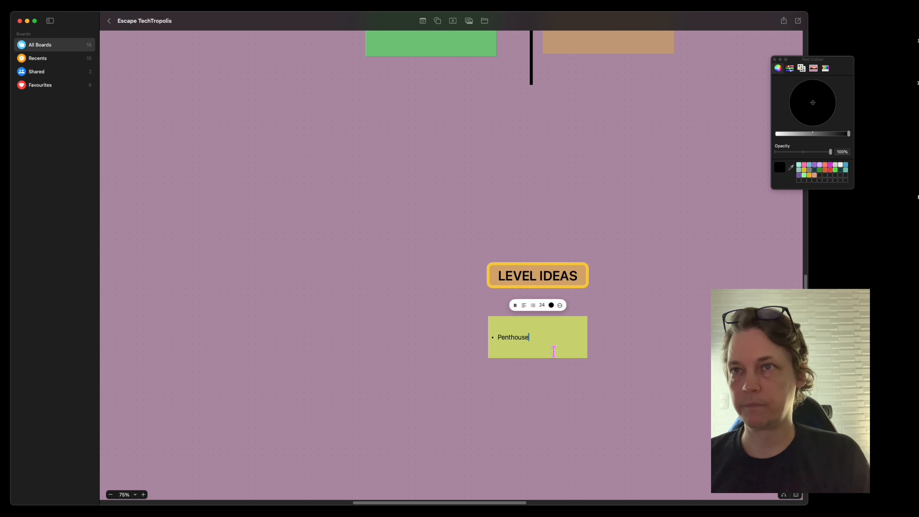
{"action": "left_click", "coordinate": [612, 361]}
{"action": "left_click", "coordinate": [579, 355]}
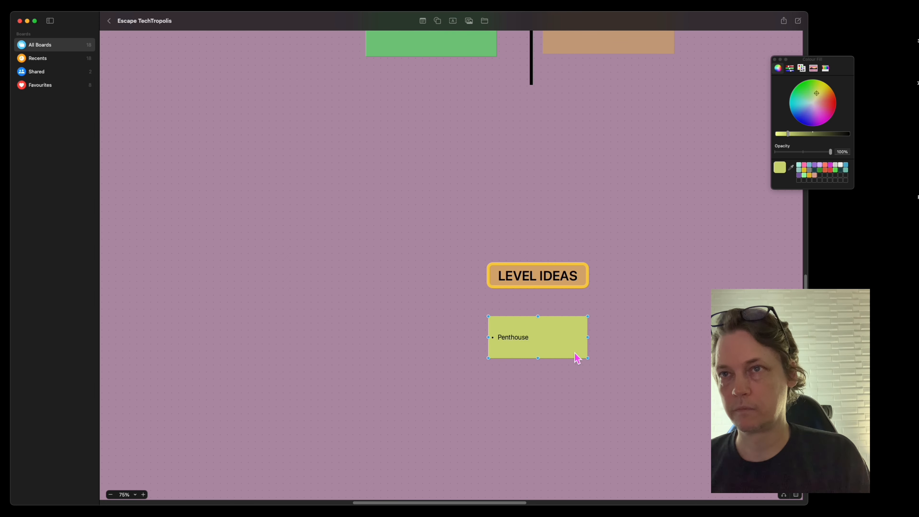
{"action": "left_click_drag", "start_coordinate": [586, 358], "coordinate": [602, 376]}
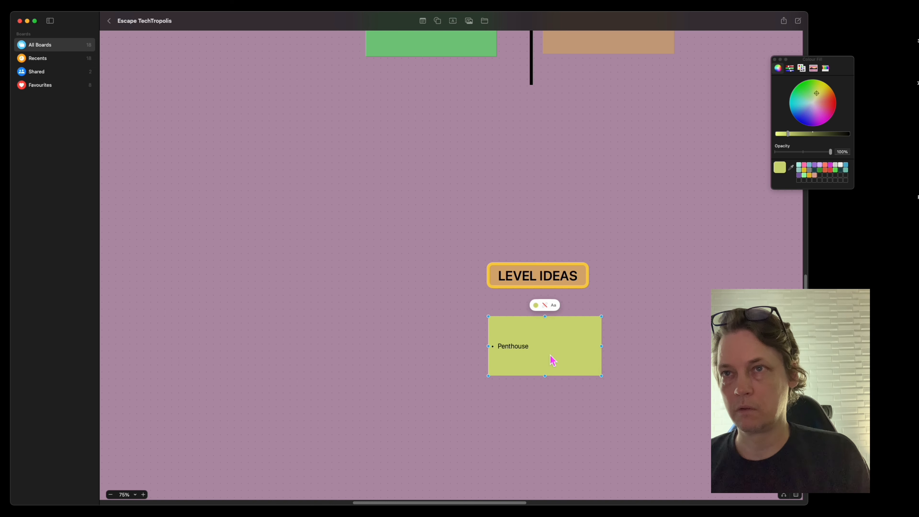
- Make the word "Penthouse" bold and remove its bullet in the yellow-green box
{"action": "double_click", "coordinate": [519, 348]}
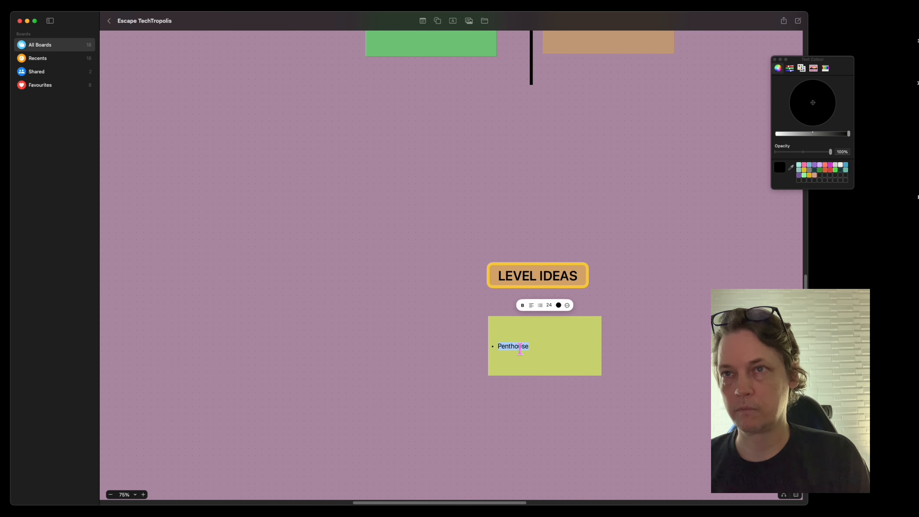
{"action": "left_click", "coordinate": [540, 305]}
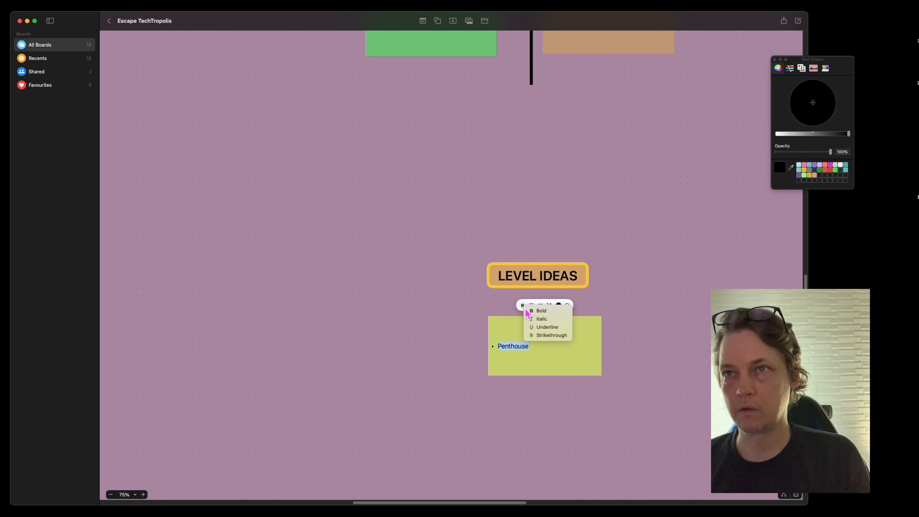
{"action": "left_click", "coordinate": [532, 312]}
{"action": "key", "text": "Right"}
- Extend the Penthouse line with a colon and the regular-weight description "Architect dream house"
{"action": "type", "text": ": mu"}
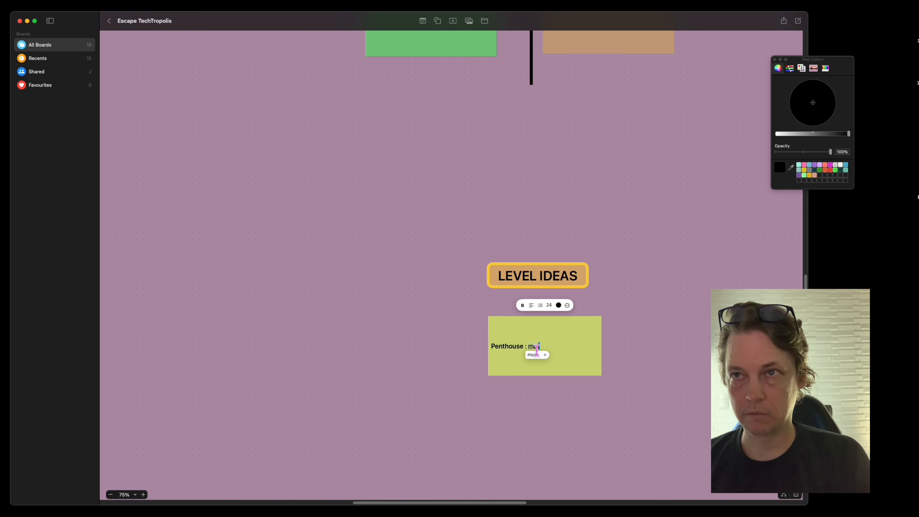
{"action": "key", "text": "BackSpace"}
{"action": "key", "text": "BackSpace"}
{"action": "key", "text": "BackSpace"}
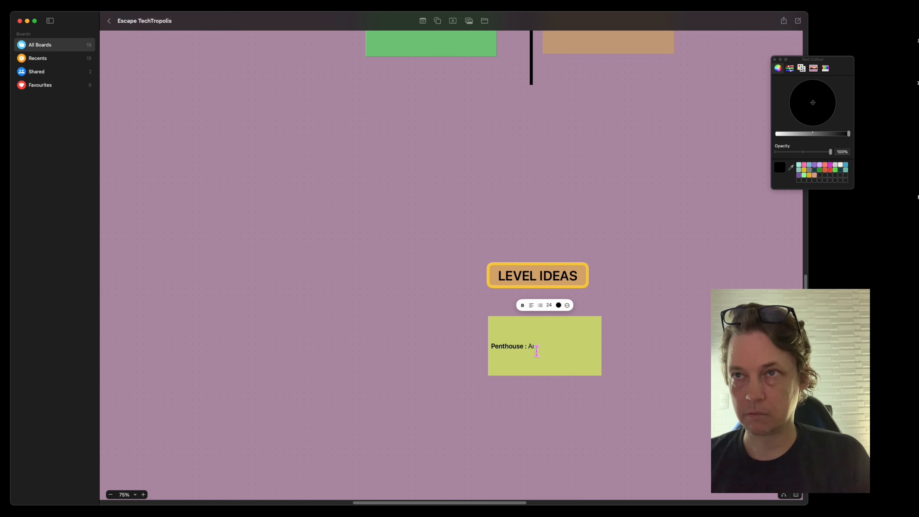
{"action": "type", "text": "Architect"}
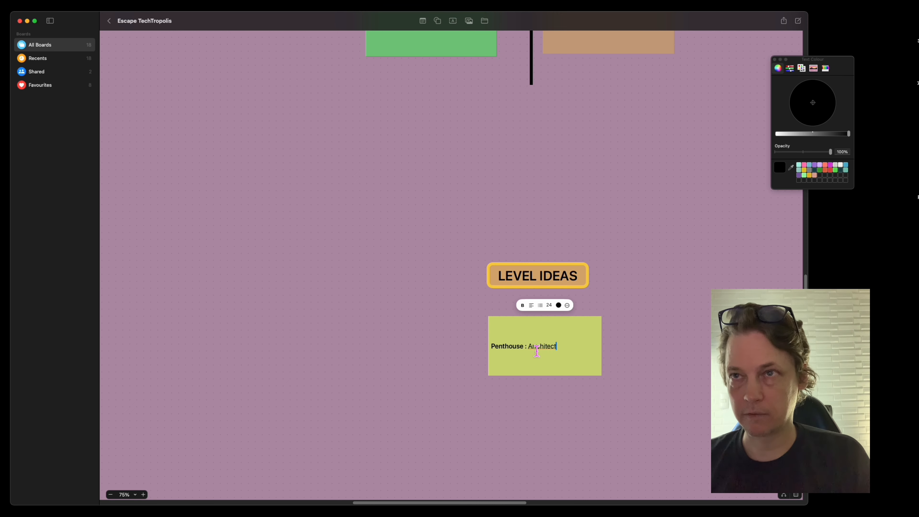
{"action": "type", "text": " dream ho"}
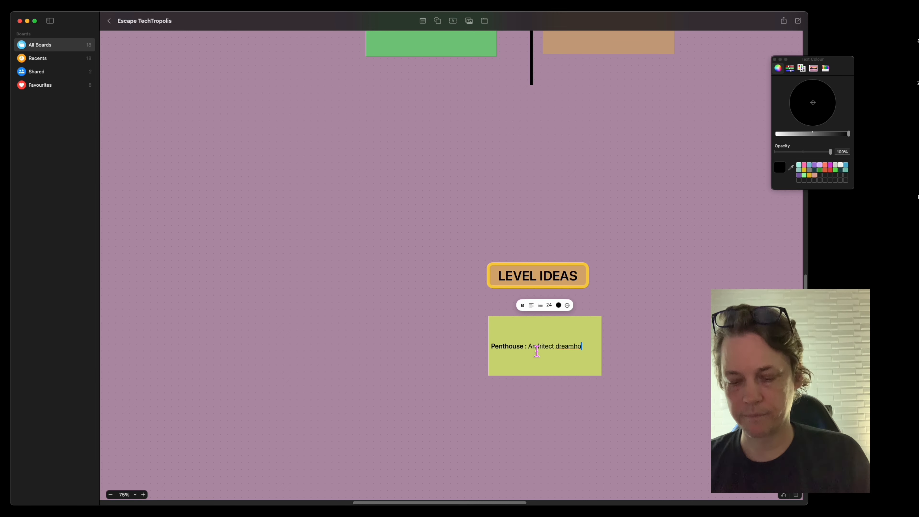
{"action": "type", "text": "use "}
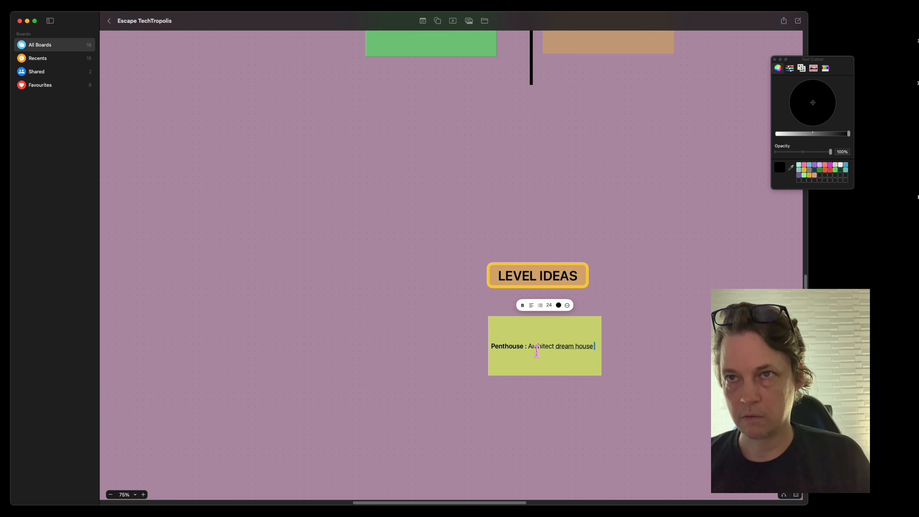
- Add the regular-weight line "lots of great views / windows" below the architect description in the Penthouse box
{"action": "type", "text": "lotso"}
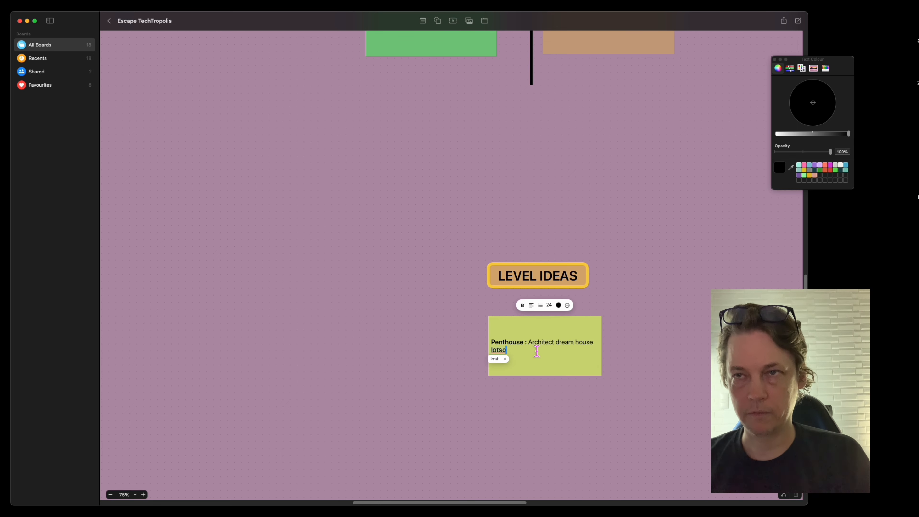
{"action": "key", "text": "BackSpace"}
{"action": "type", "text": "of"}
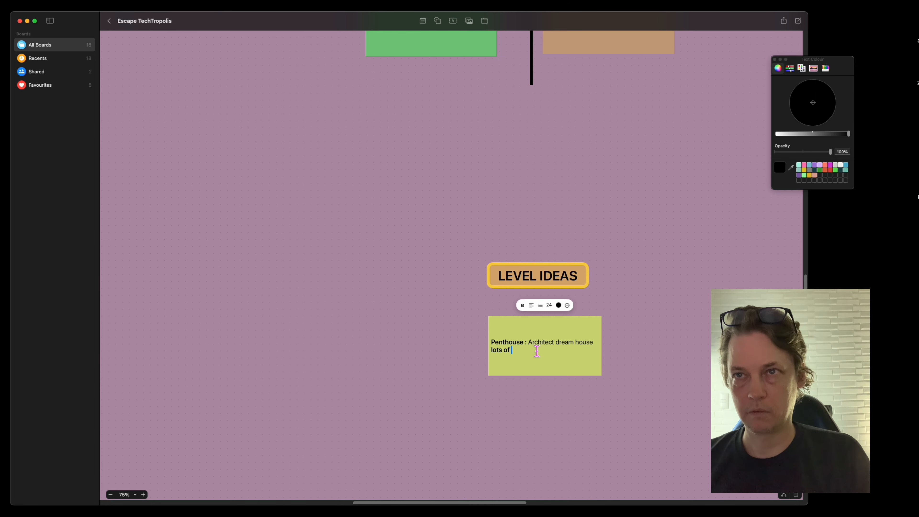
{"action": "left_click_drag", "start_coordinate": [517, 351], "coordinate": [487, 357]}
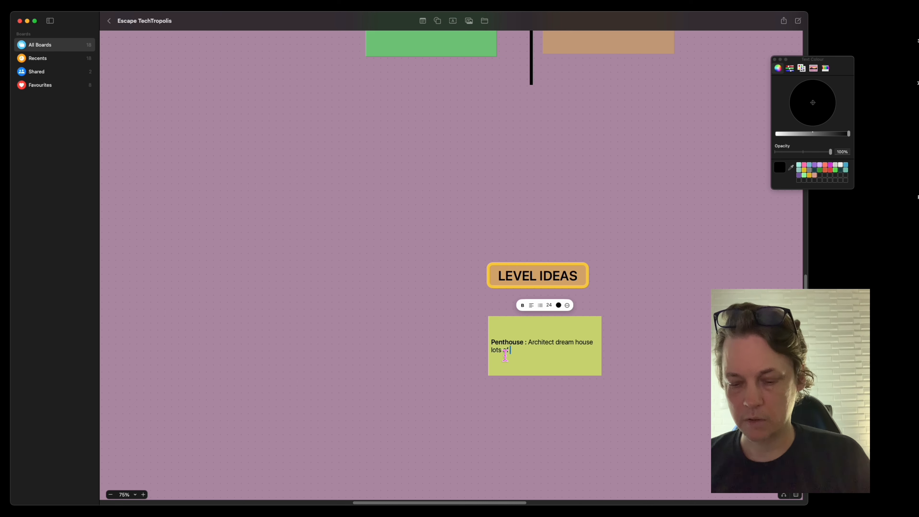
{"action": "type", "text": "great views"}
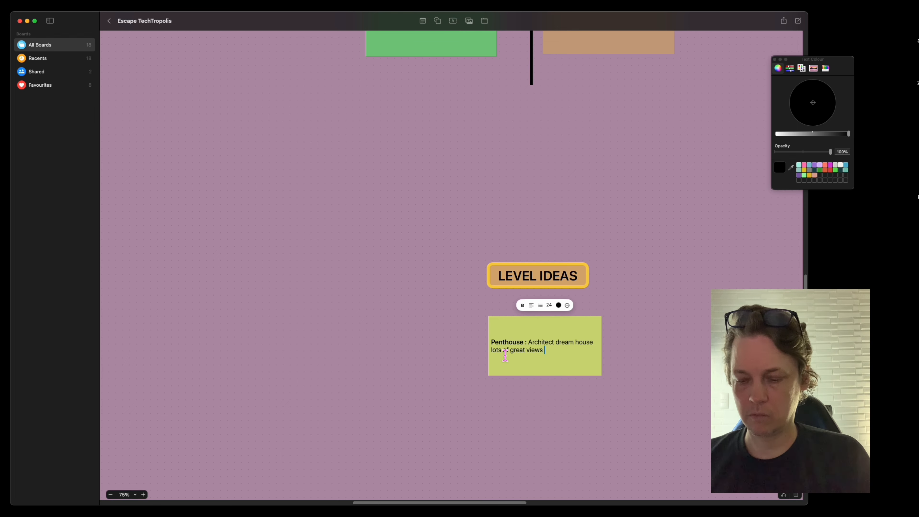
{"action": "type", "text": "/ windows"}
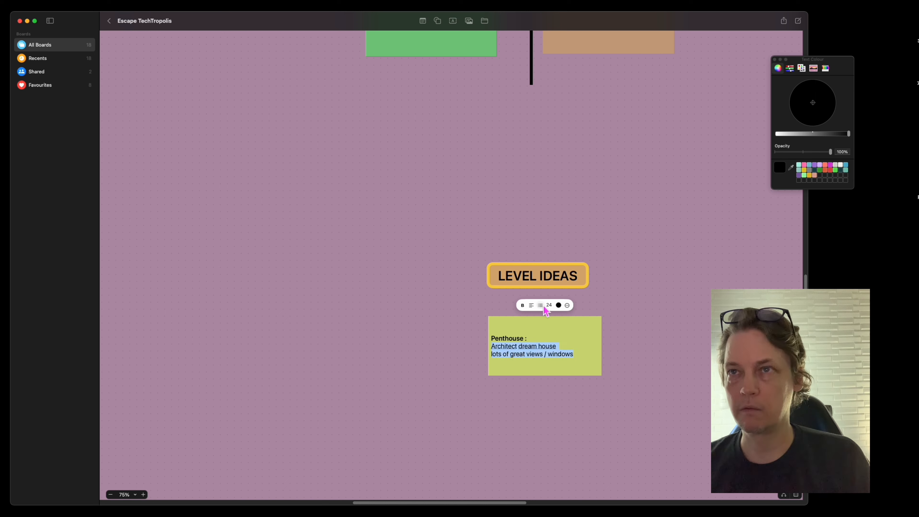
- Format the two description lines under the Penthouse heading as a dash list and make the box taller
{"action": "left_click", "coordinate": [542, 306]}
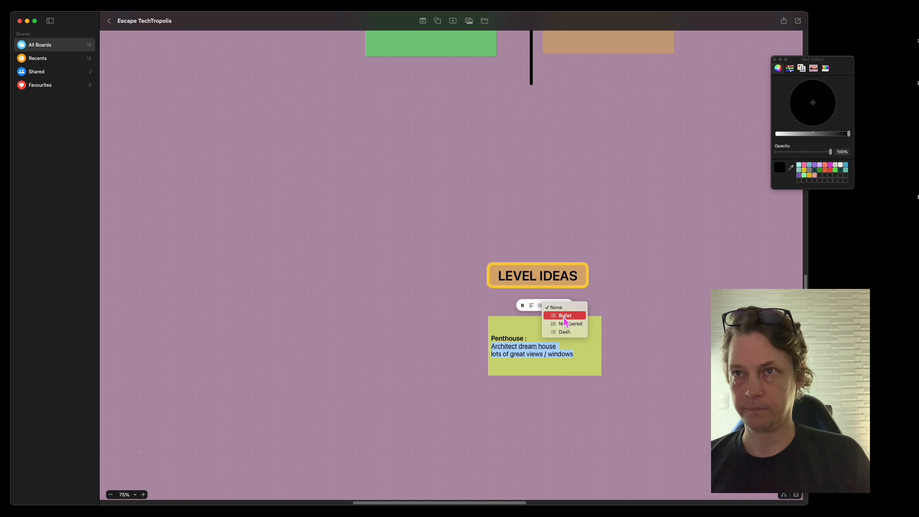
{"action": "left_click", "coordinate": [565, 332]}
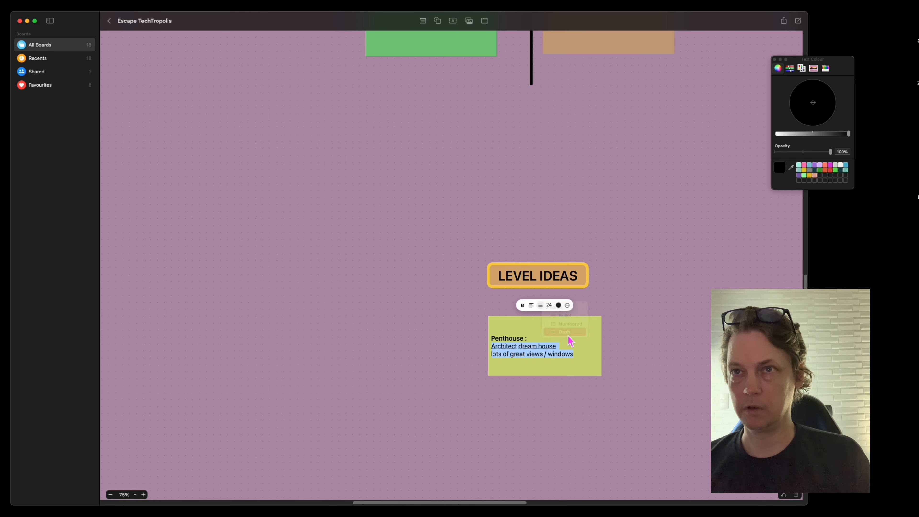
{"action": "left_click", "coordinate": [588, 359]}
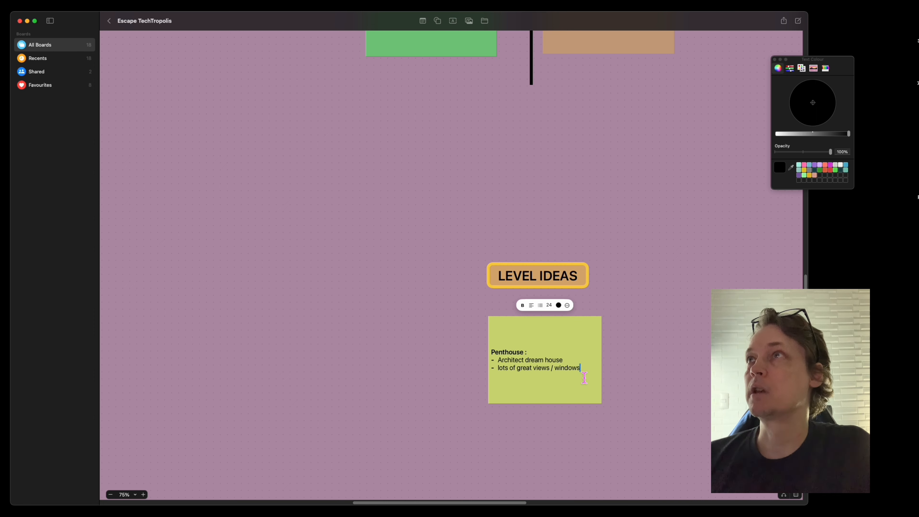
- Add a regular-weight "- Library" line at the end of the Penthouse list
{"action": "key", "text": "Return"}
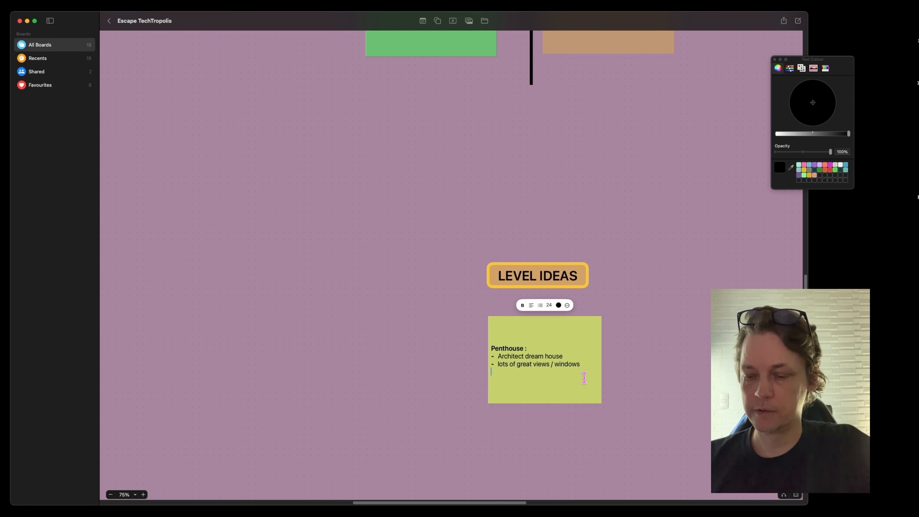
{"action": "type", "text": "-"}
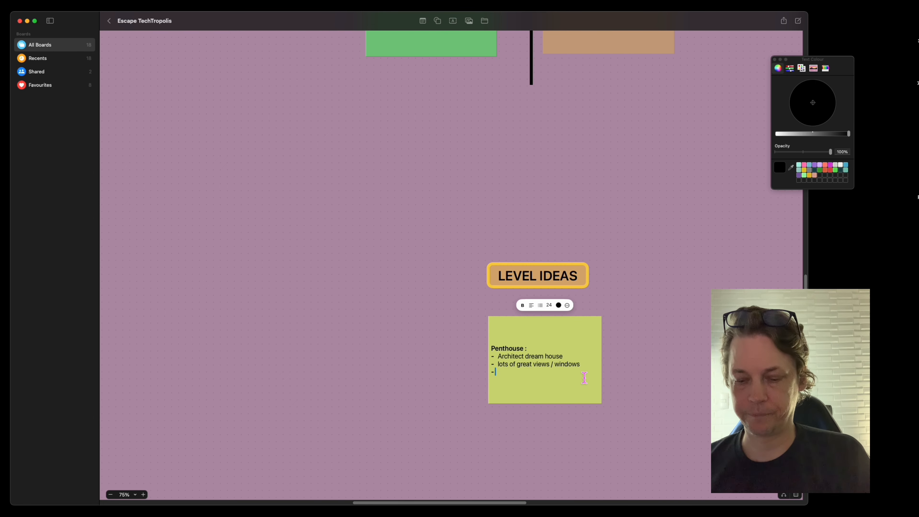
{"action": "type", "text": " Library"}
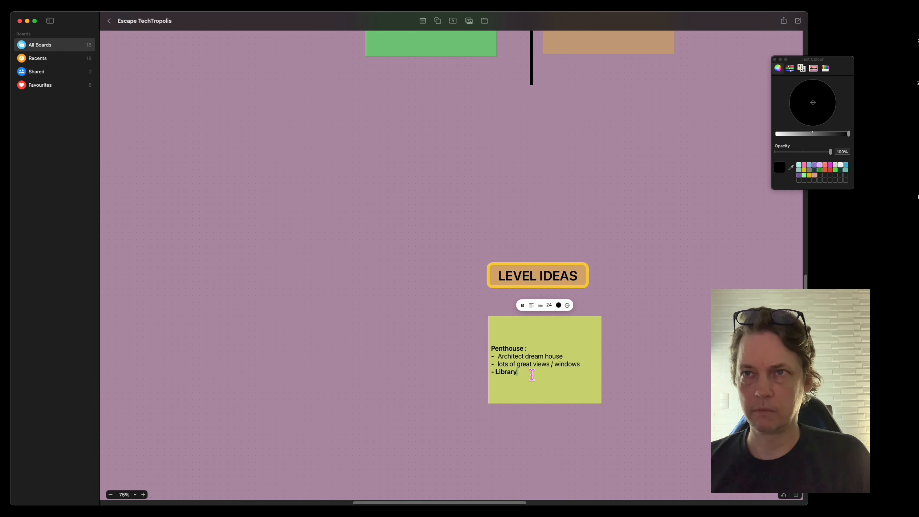
{"action": "left_click_drag", "start_coordinate": [528, 377], "coordinate": [478, 373]}
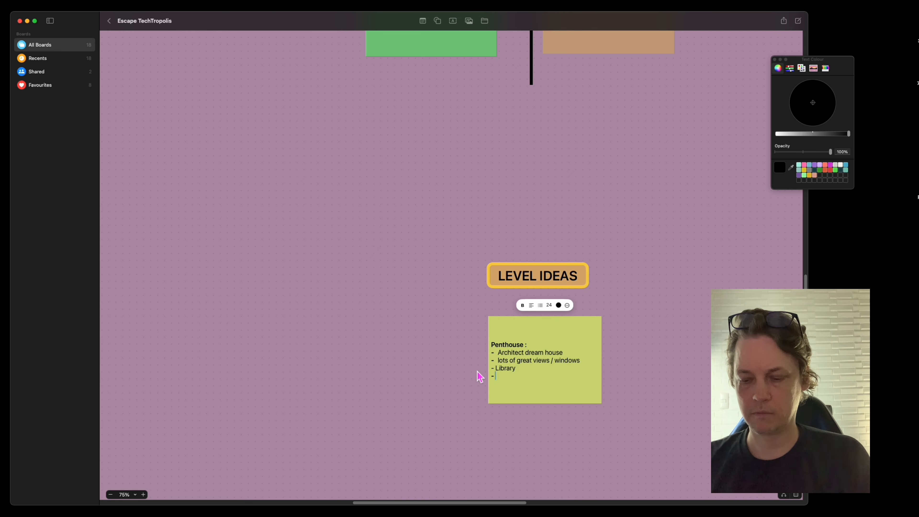
- Add a "- kitchen area" line below Library in the Penthouse box and make it regular weight
{"action": "type", "text": "kitchen are"}
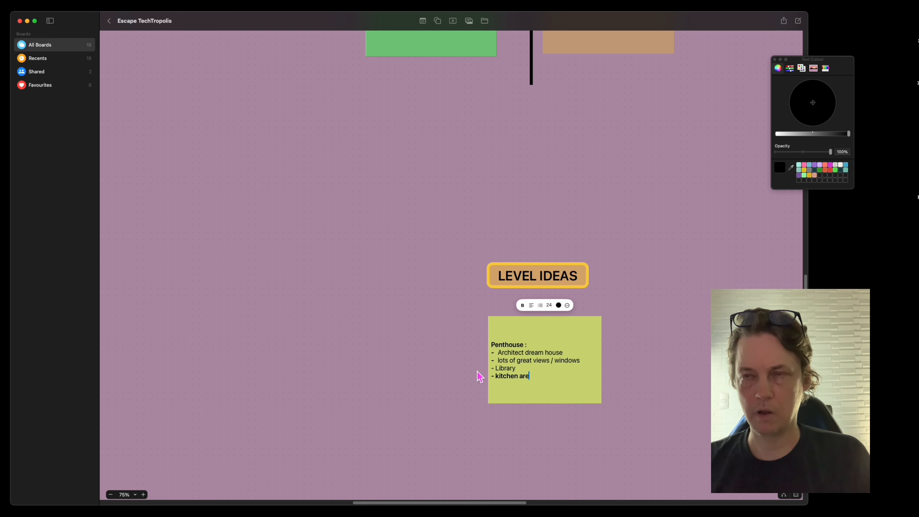
{"action": "type", "text": "a"}
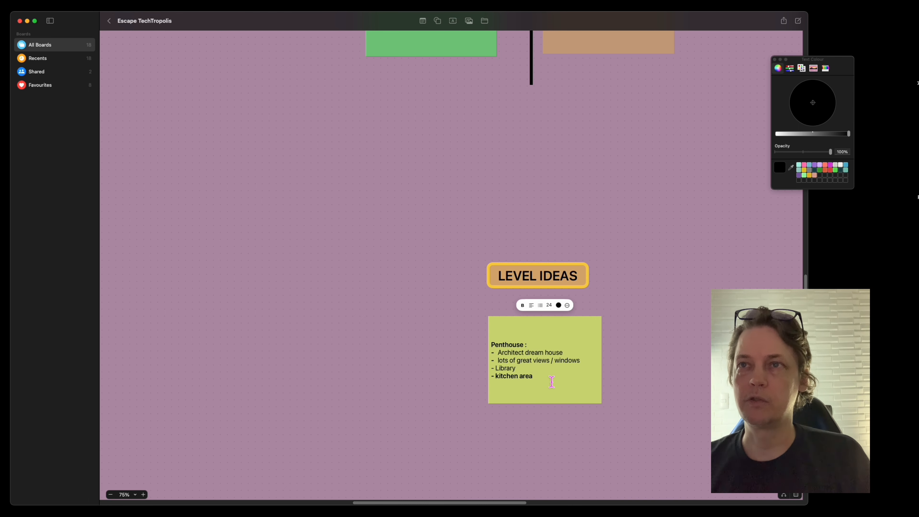
{"action": "left_click_drag", "start_coordinate": [548, 379], "coordinate": [474, 344]}
{"action": "left_click", "coordinate": [533, 379]}
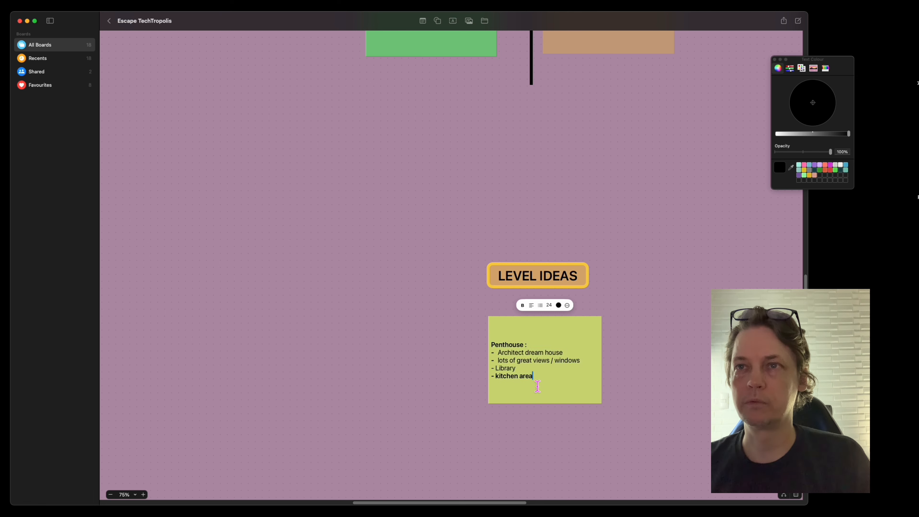
{"action": "left_click_drag", "start_coordinate": [546, 402], "coordinate": [489, 379]}
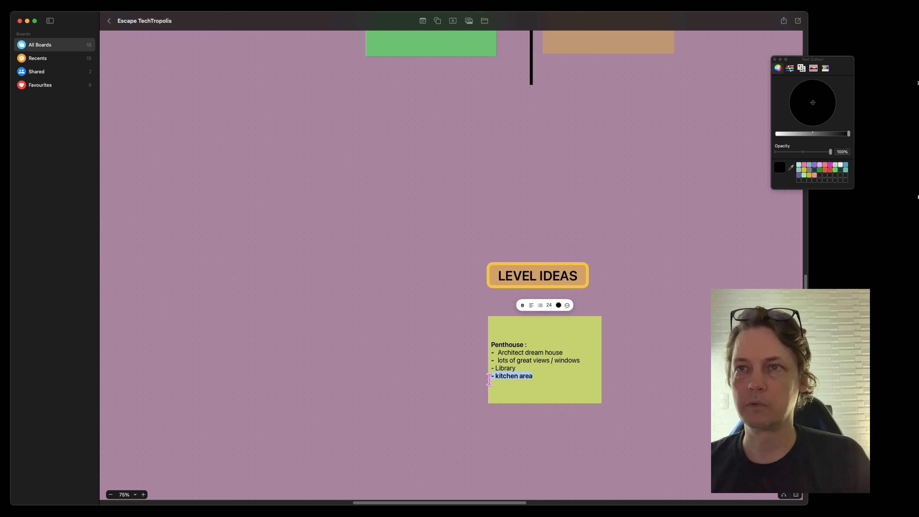
{"action": "left_click", "coordinate": [523, 305]}
{"action": "left_click", "coordinate": [544, 311]}
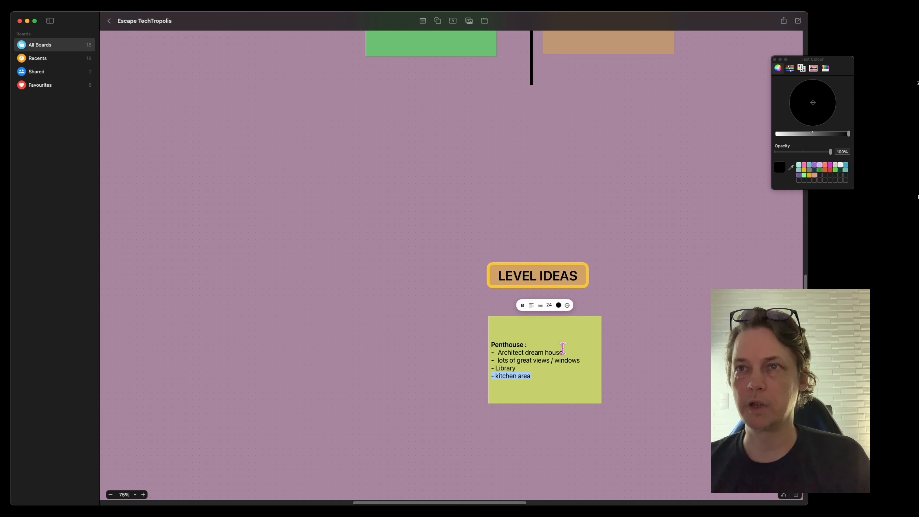
{"action": "left_click", "coordinate": [528, 378]}
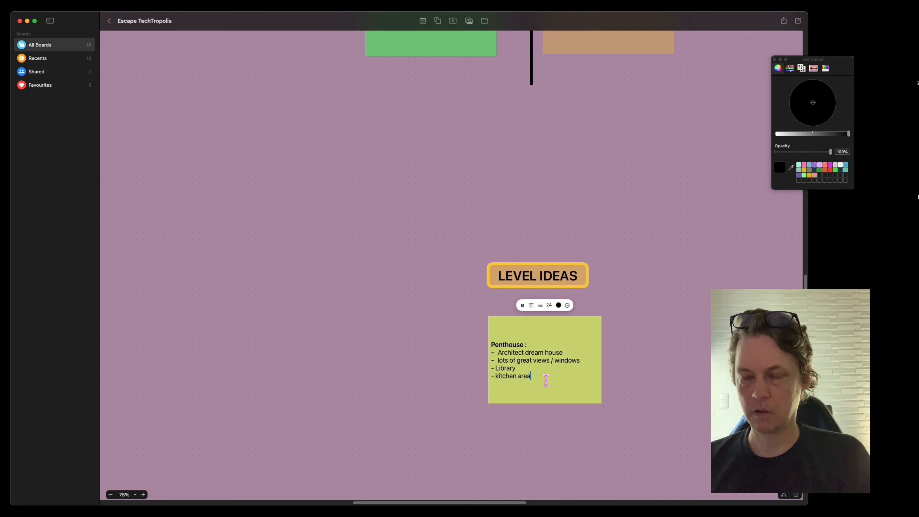
- Add the line "- entertainment sofa tv : a mess" below the kitchen area line
{"action": "key", "text": "Return"}
{"action": "type", "text": "ent"}
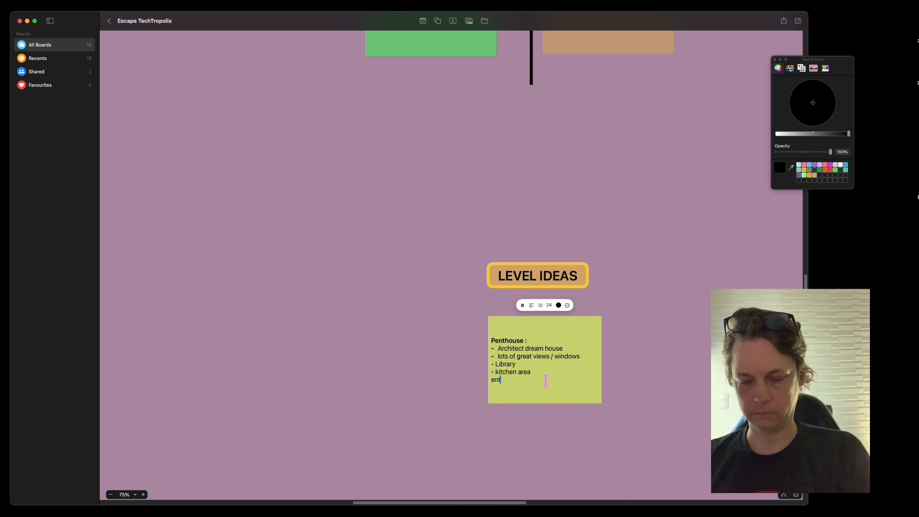
{"action": "type", "text": "ertainment"}
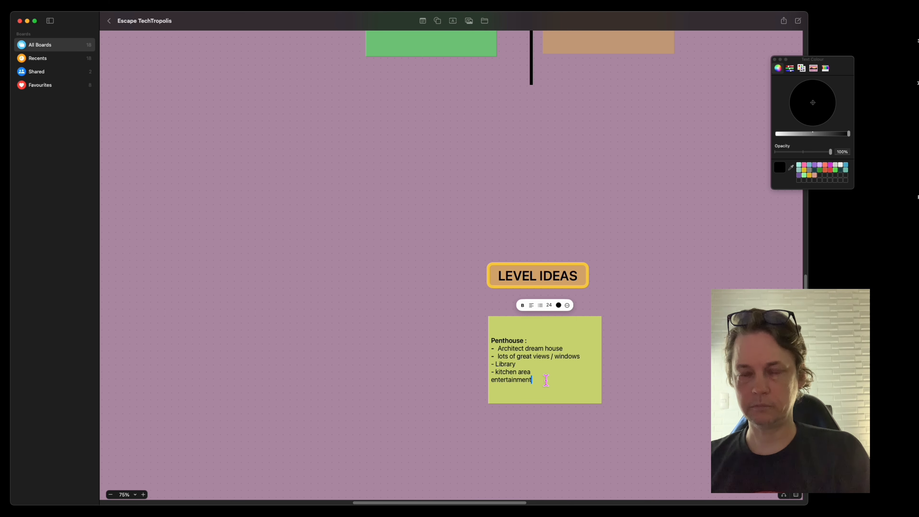
{"action": "key", "text": "super+Left"}
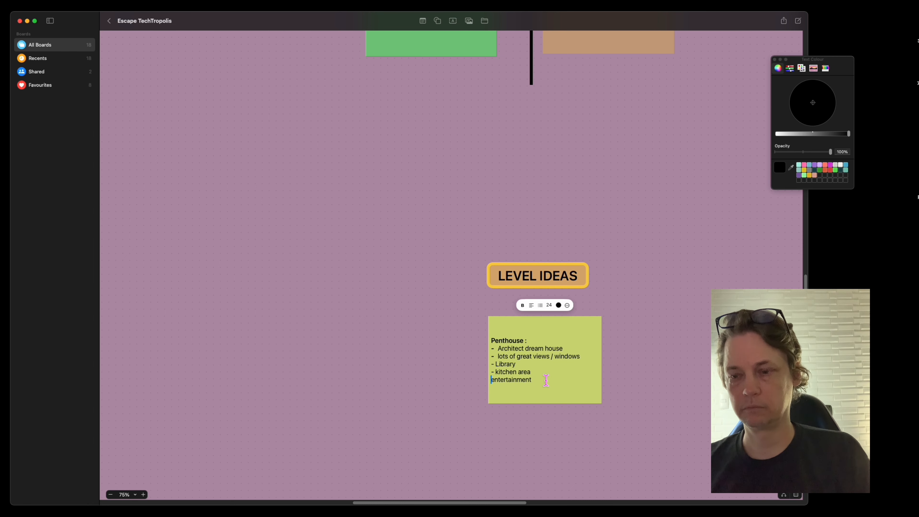
{"action": "type", "text": "-"}
{"action": "key", "text": "super+Right"}
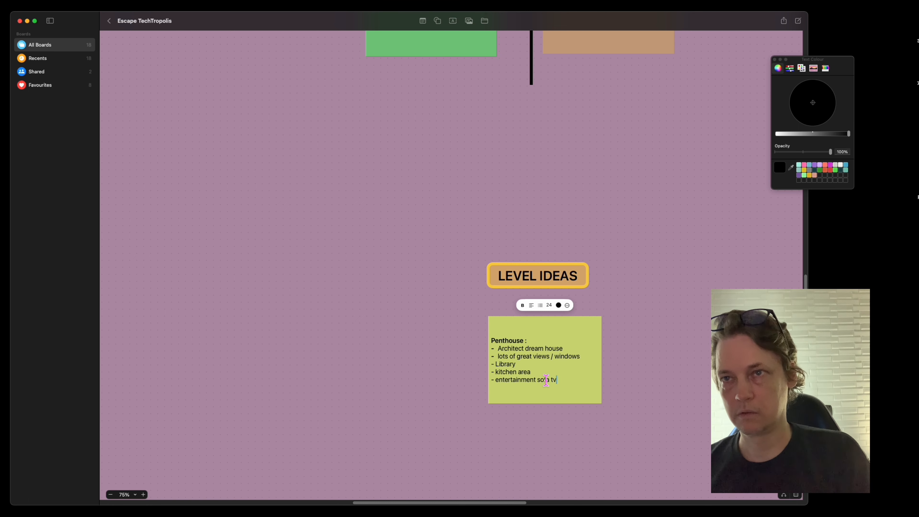
{"action": "type", "text": "a mess"}
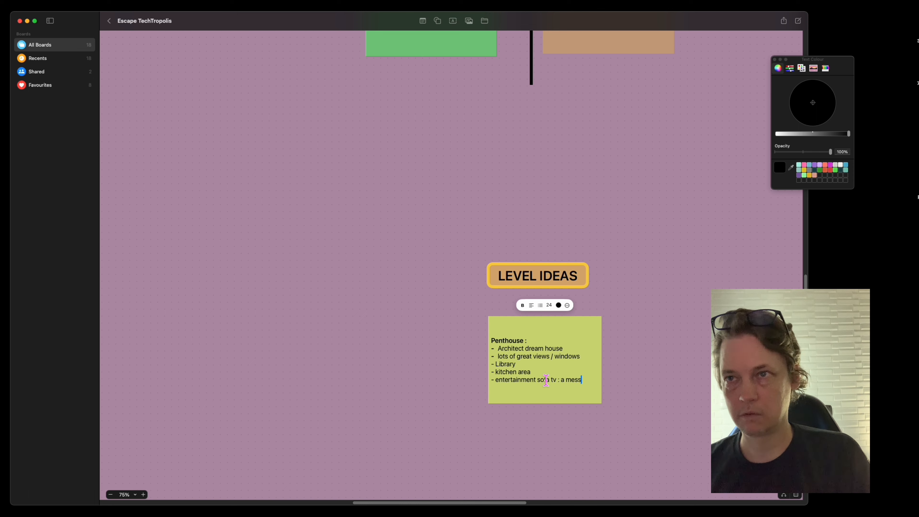
- Extend the kitchen area line with ": giant fridge"
{"action": "key", "text": "Up"}
{"action": "type", "text": ": giant "}
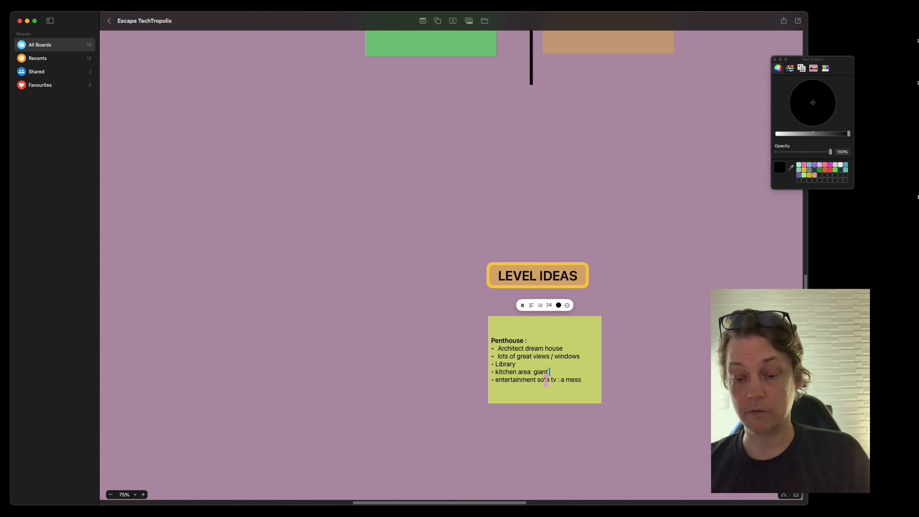
{"action": "type", "text": "fridge"}
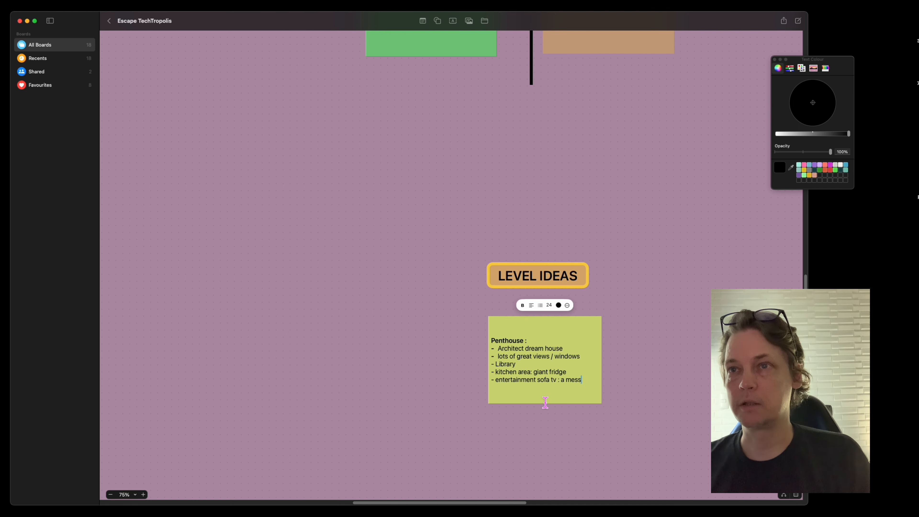
- Add the lines "- stocks area empty", "- garage : helicopter broken" and "- Elevator to 'below'" to the end of the Penthouse list
{"action": "key", "text": "Return"}
{"action": "type", "text": "- stocks area empty"}
{"action": "key", "text": "Return"}
{"action": "type", "text": "- ga"}
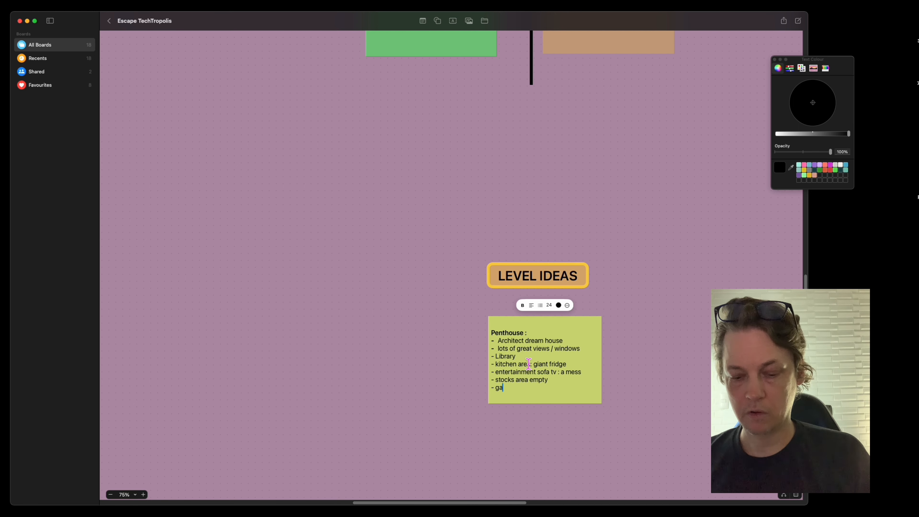
{"action": "type", "text": "rage : helicopter broken"}
{"action": "key", "text": "Return"}
{"action": "type", "text": "- E"}
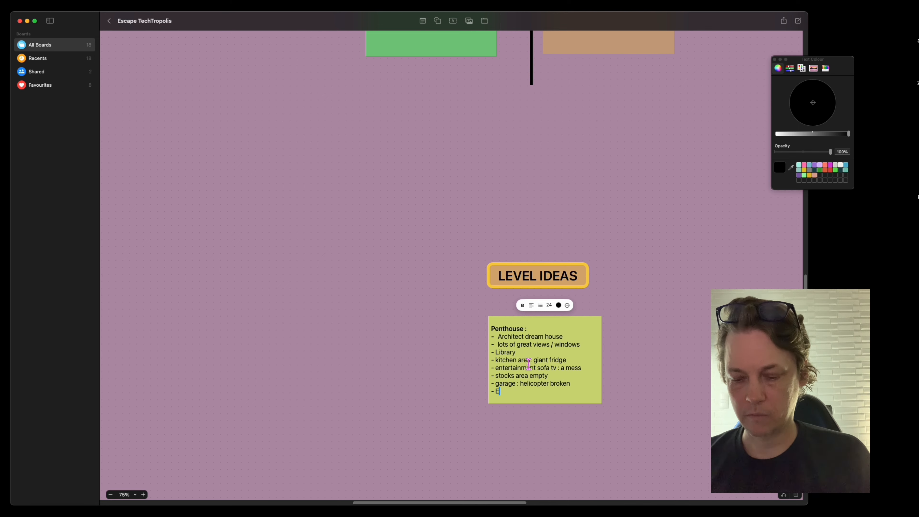
{"action": "type", "text": "levator to 'below"}
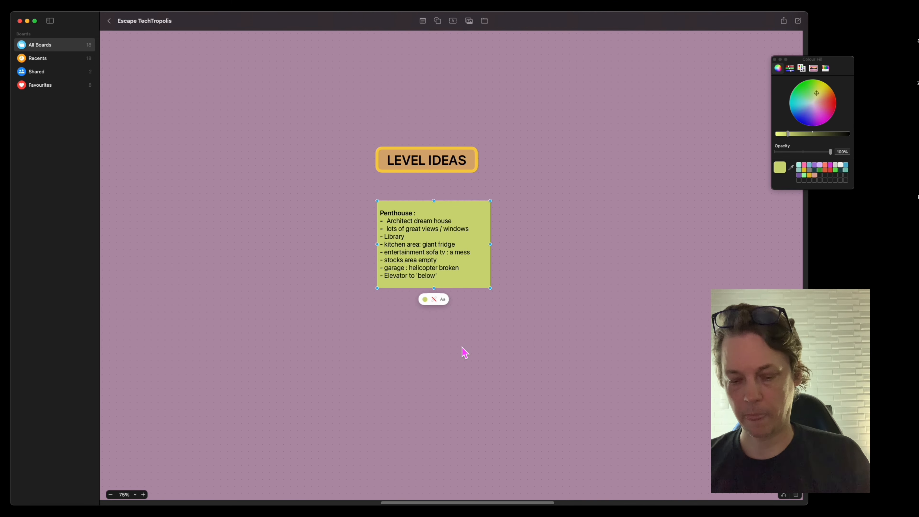
- Duplicate the Penthouse box, place the copy below it, and replace its text with the bold heading "Shopping Mall :"
{"action": "key", "text": "cmd+d"}
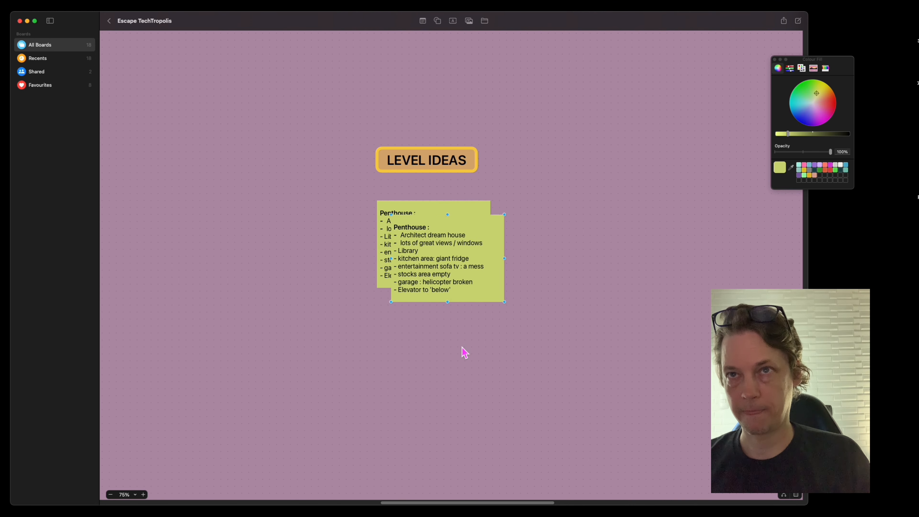
{"action": "left_click_drag", "start_coordinate": [466, 281], "coordinate": [479, 371]}
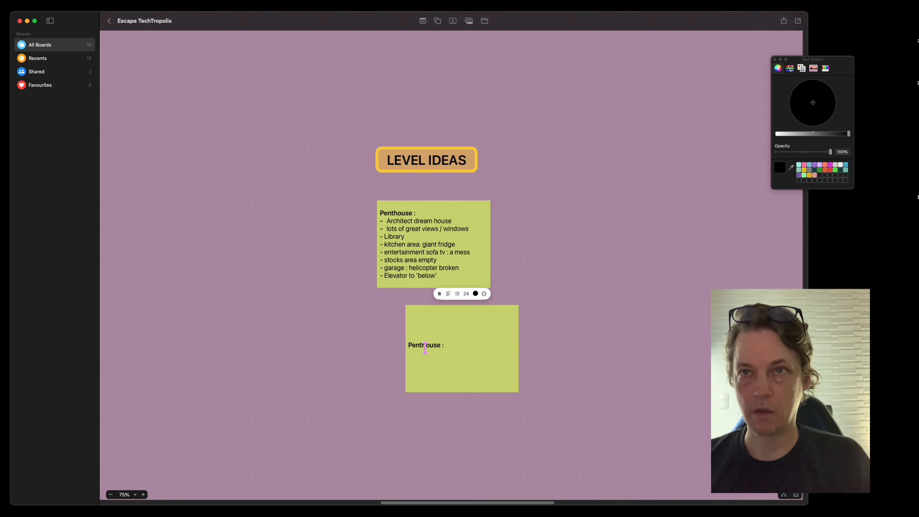
{"action": "type", "text": "Shopping MA"}
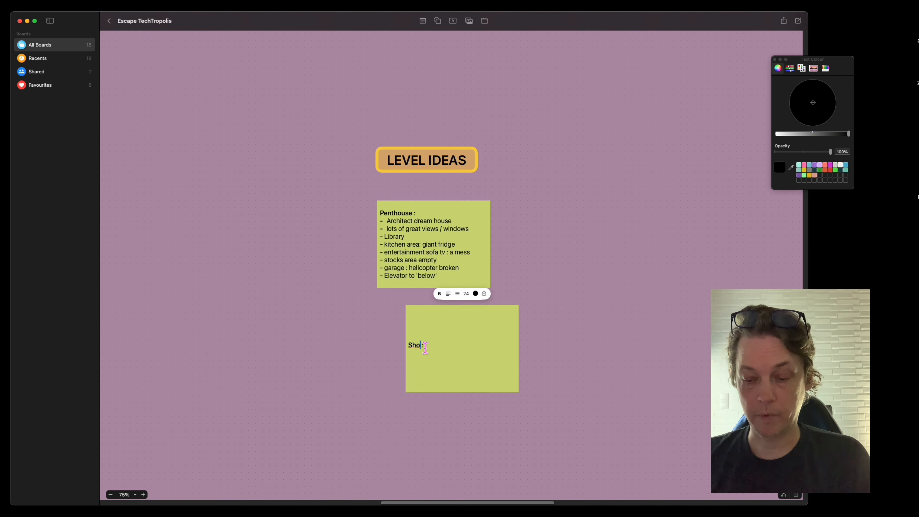
{"action": "type", "text": "ll"}
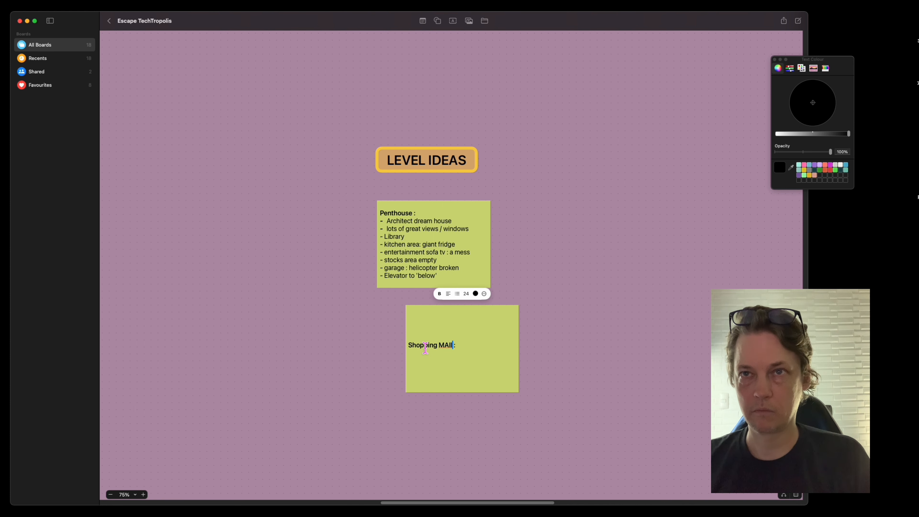
- Duplicate the Shopping Mall box, place the copy to its left, and change its heading to "Park, outdoors area :"
{"action": "left_click", "coordinate": [498, 372]}
{"action": "key", "text": "super+d"}
{"action": "left_click_drag", "start_coordinate": [515, 380], "coordinate": [346, 366]}
{"action": "double_click", "coordinate": [310, 346]}
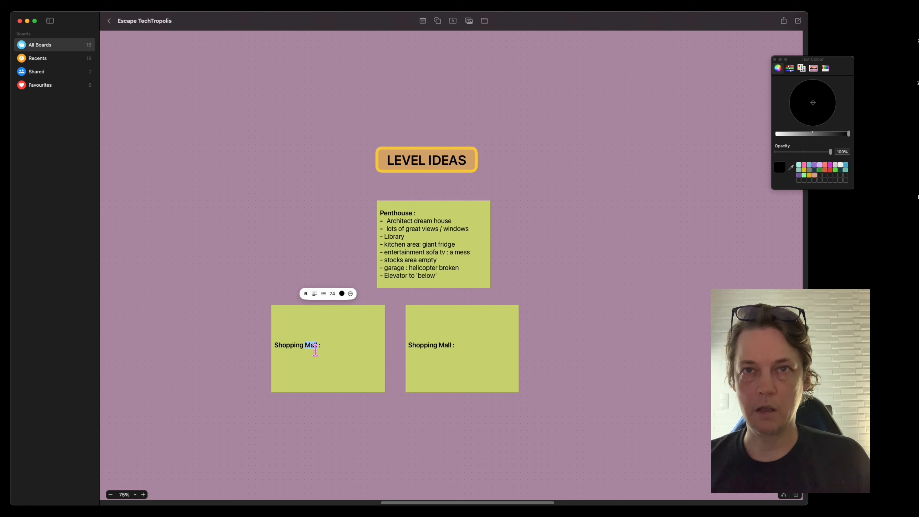
{"action": "key", "text": "BackSpace"}
{"action": "key", "text": "BackSpace"}
{"action": "key", "text": "BackSpace"}
{"action": "key", "text": "BackSpace"}
{"action": "key", "text": "BackSpace"}
{"action": "key", "text": "BackSpace"}
{"action": "key", "text": "BackSpace"}
{"action": "key", "text": "BackSpace"}
{"action": "key", "text": "BackSpace"}
{"action": "key", "text": "BackSpace"}
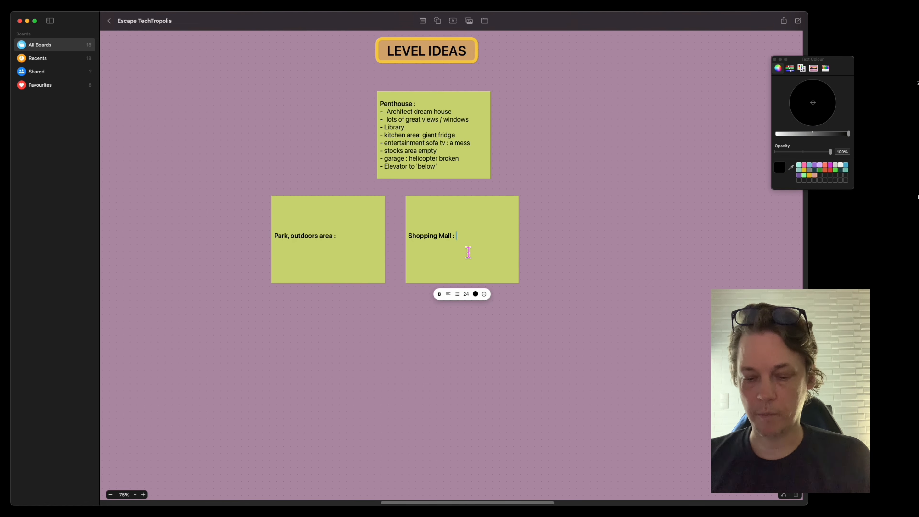
- Add the regular-weight description "ransacked" after the Shopping Mall heading
{"action": "type", "text": "nsacked"}
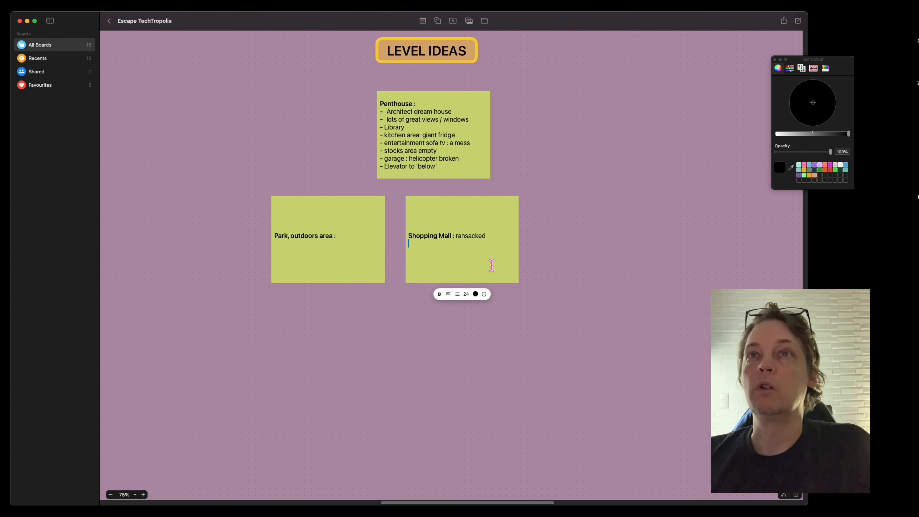
- Rearrange the boxes so Park sits just below Penthouse and Shopping Mall sits to the right of Park, slightly lower
{"action": "left_click", "coordinate": [503, 323]}
{"action": "left_click_drag", "start_coordinate": [337, 209], "coordinate": [508, 251]}
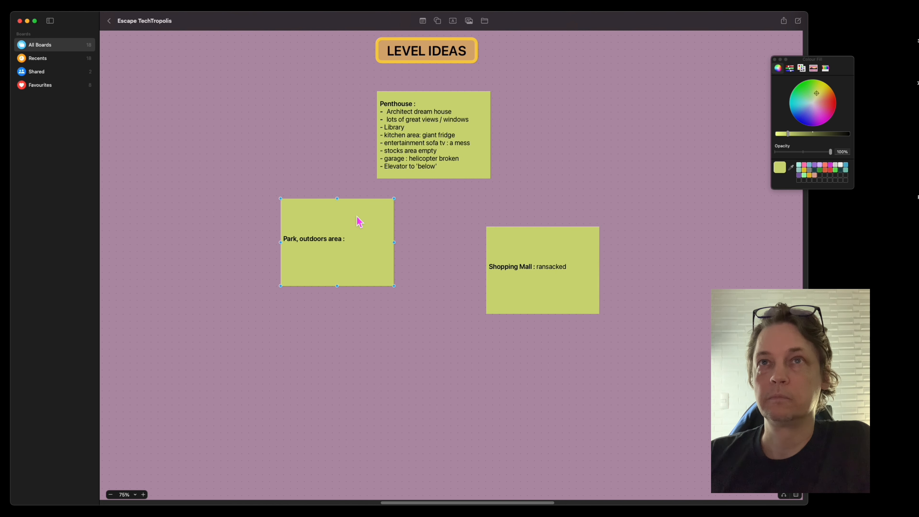
{"action": "left_click_drag", "start_coordinate": [359, 222], "coordinate": [423, 228]}
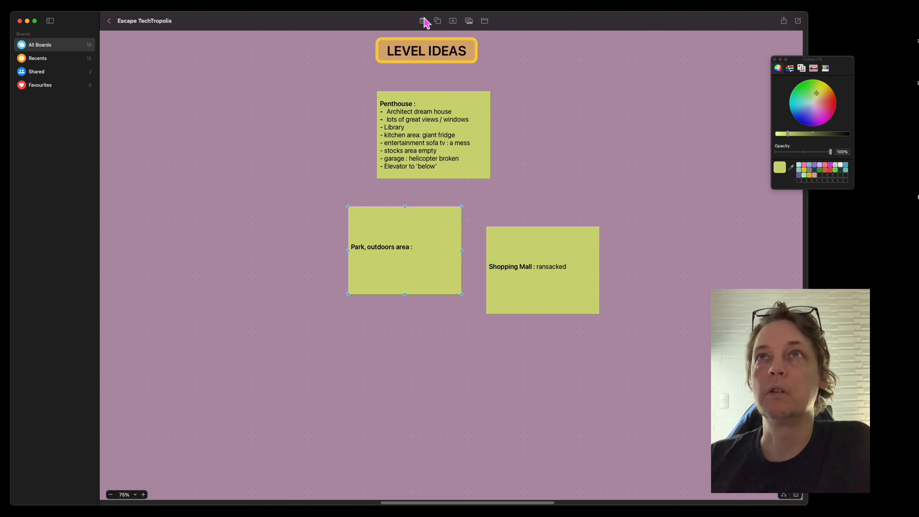
- Insert an arrow line running from the Penthouse box's bottom edge down to the top of the Park box
{"action": "left_click", "coordinate": [438, 21]}
{"action": "left_click", "coordinate": [470, 55]}
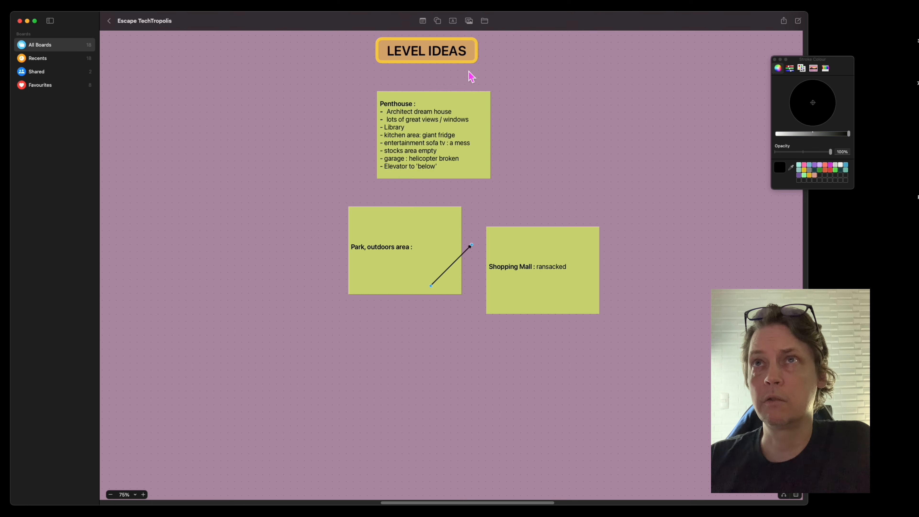
{"action": "left_click_drag", "start_coordinate": [431, 287], "coordinate": [442, 171]}
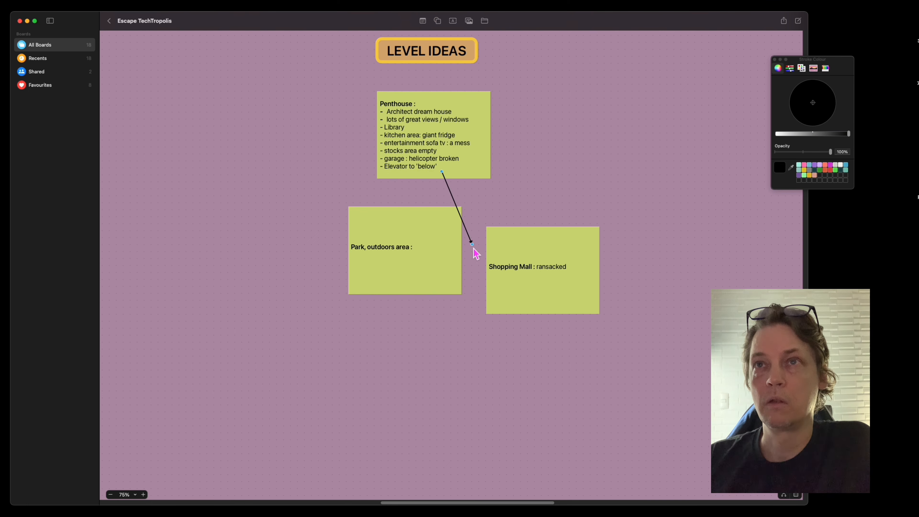
{"action": "left_click_drag", "start_coordinate": [472, 243], "coordinate": [426, 204]}
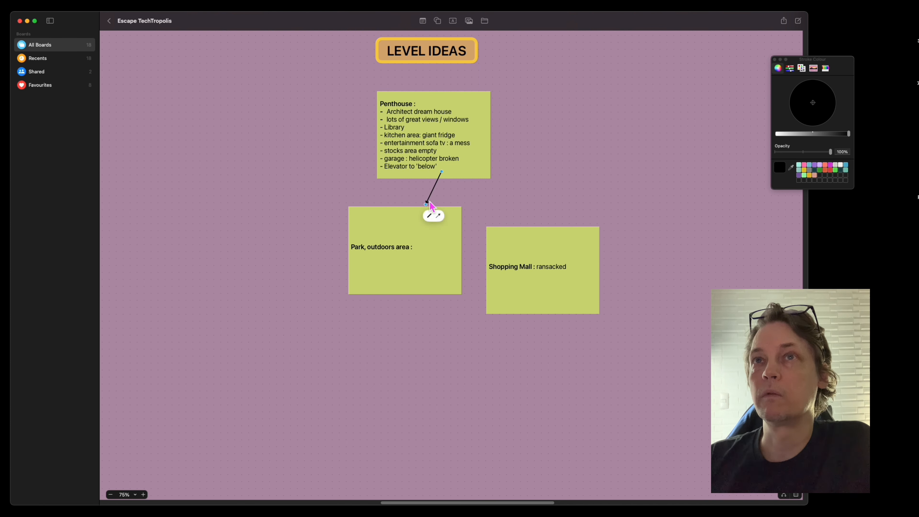
- Thicken the stroke of the Penthouse-to-Park arrow to at least 12 pt
{"action": "left_click", "coordinate": [429, 216]}
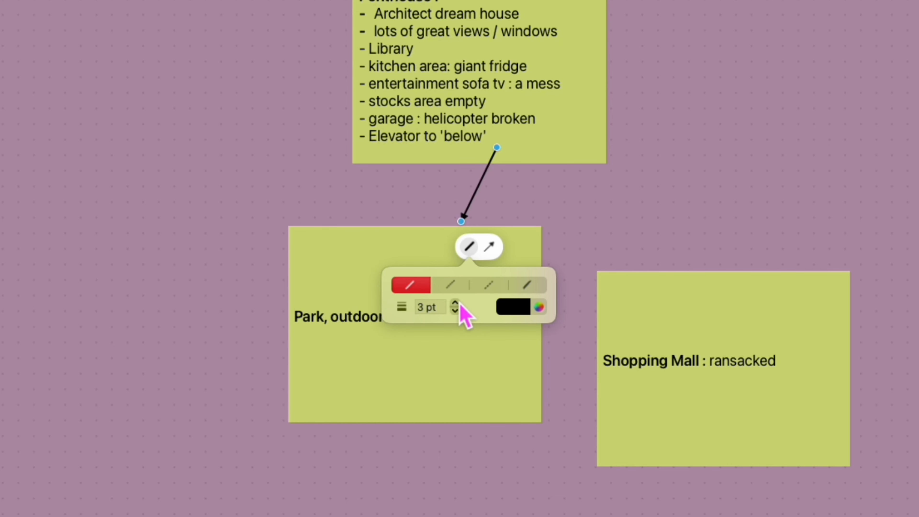
{"action": "left_click", "coordinate": [455, 303]}
{"action": "left_click", "coordinate": [454, 304]}
{"action": "left_click", "coordinate": [455, 303]}
{"action": "left_click", "coordinate": [455, 304]}
{"action": "left_click", "coordinate": [455, 303]}
{"action": "left_click", "coordinate": [455, 304]}
{"action": "left_click", "coordinate": [458, 305]}
{"action": "left_click", "coordinate": [457, 304]}
{"action": "left_click", "coordinate": [457, 304]}
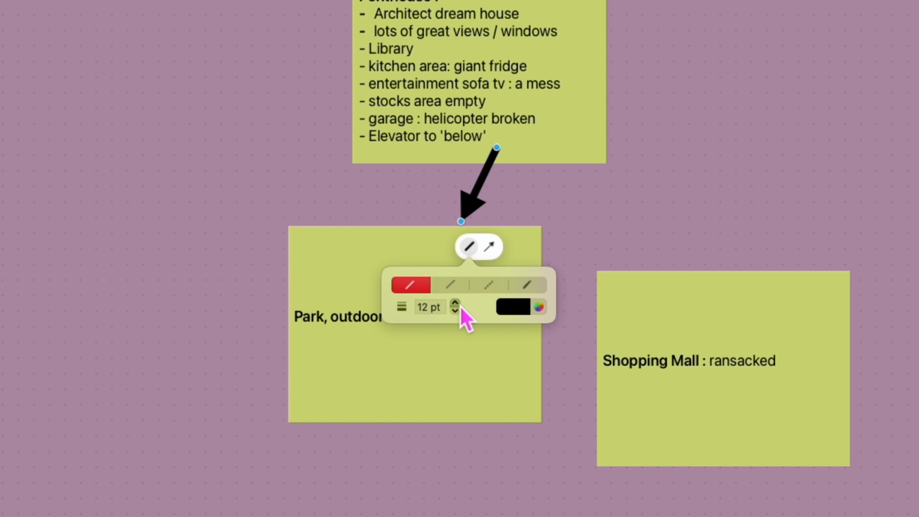
{"action": "left_click", "coordinate": [457, 305]}
{"action": "left_click", "coordinate": [457, 305]}
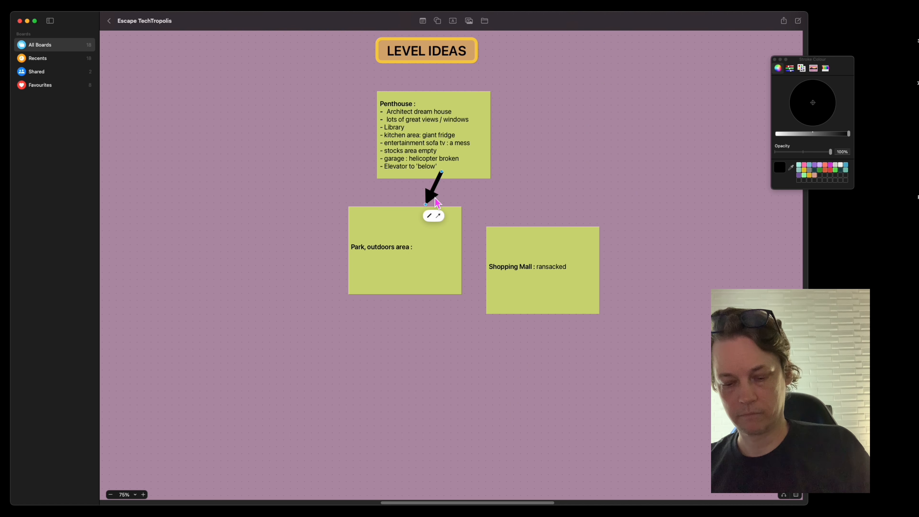
- Duplicate the thick arrow to link Park to Shopping Mall and Shopping Mall back up to Penthouse
{"action": "key", "text": "super+d"}
{"action": "left_click_drag", "start_coordinate": [442, 222], "coordinate": [479, 246]}
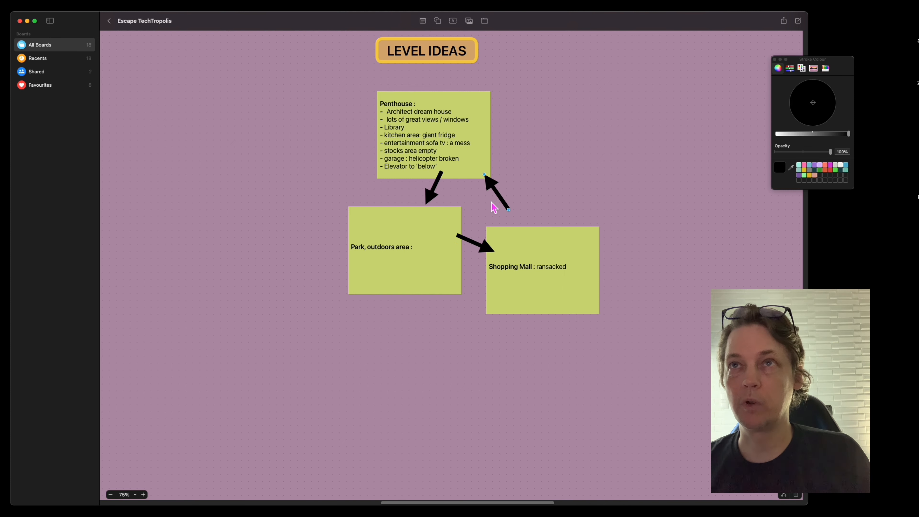
{"action": "left_click_drag", "start_coordinate": [510, 211], "coordinate": [516, 228]}
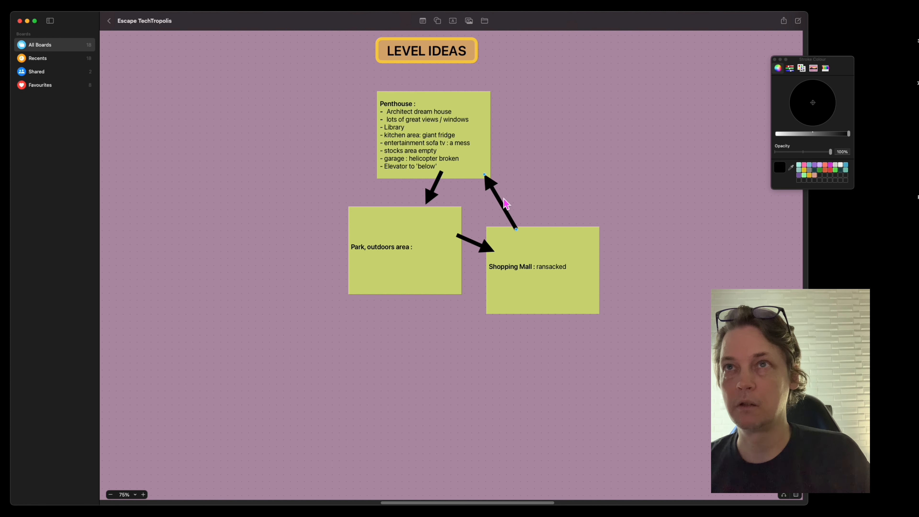
{"action": "left_click_drag", "start_coordinate": [496, 209], "coordinate": [493, 208]}
{"action": "right_click", "coordinate": [567, 199]}
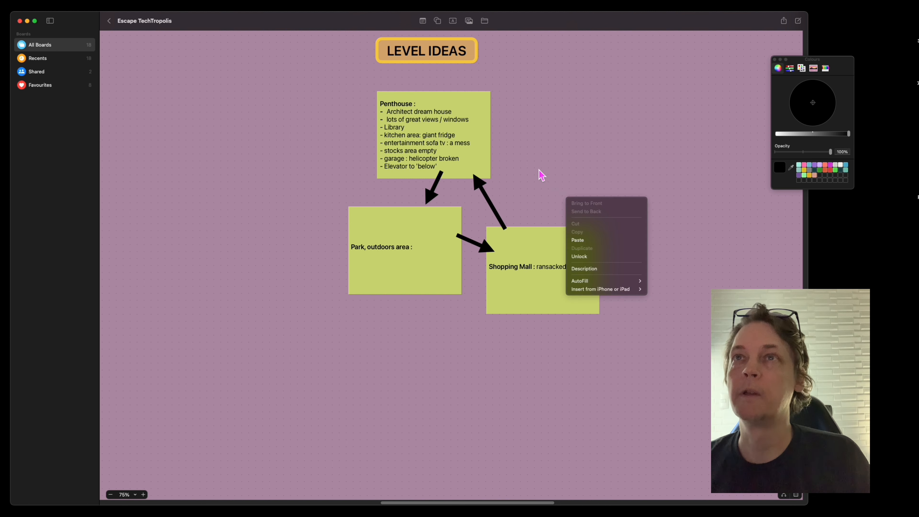
{"action": "left_click", "coordinate": [539, 168]}
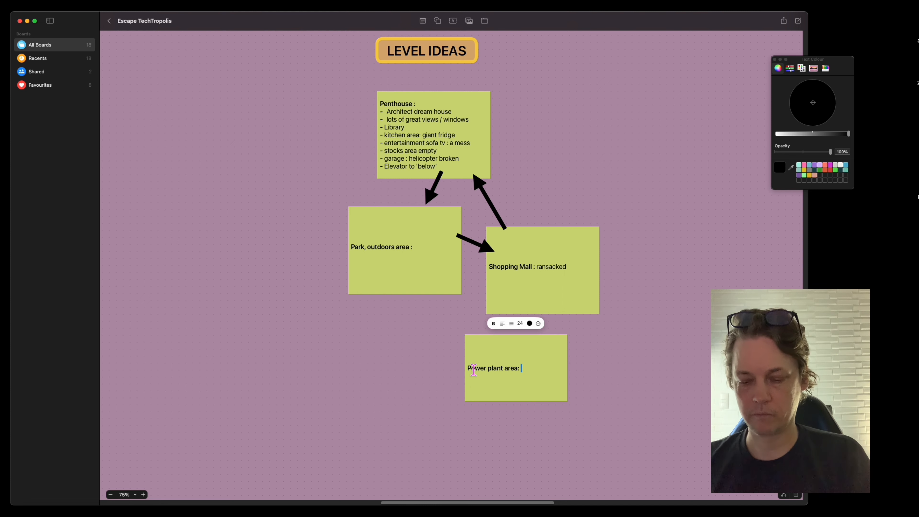
- Complete the Power plant area box with the description "industrial" and a regular-weight line "- scavengers" below it
{"action": "type", "text": "rial"}
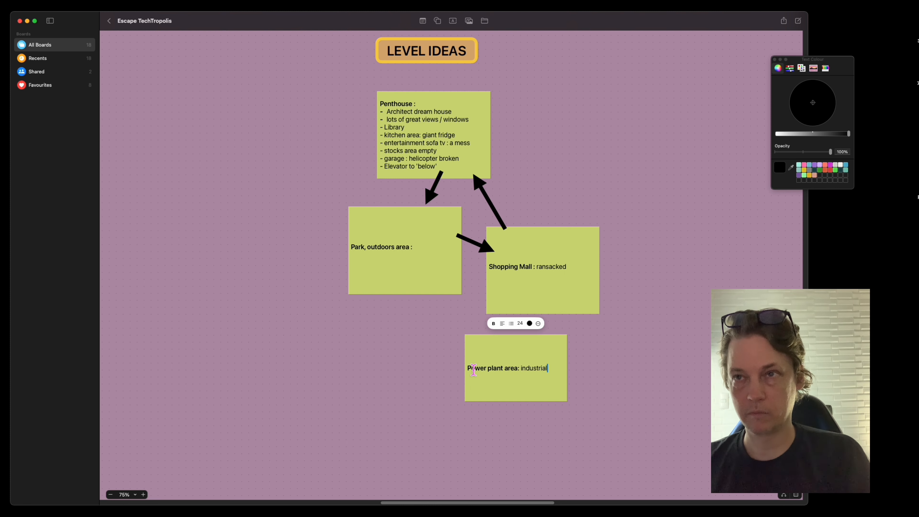
{"action": "key", "text": "Return"}
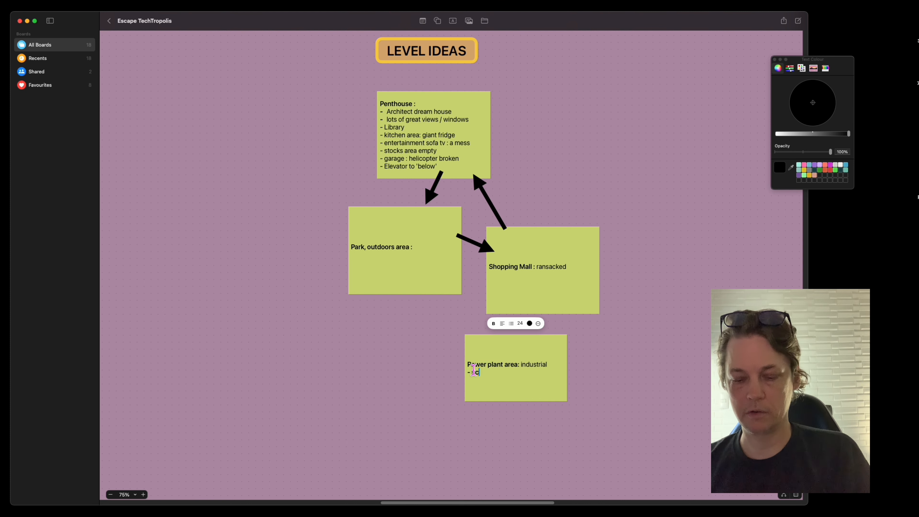
{"action": "type", "text": "- scavengers"}
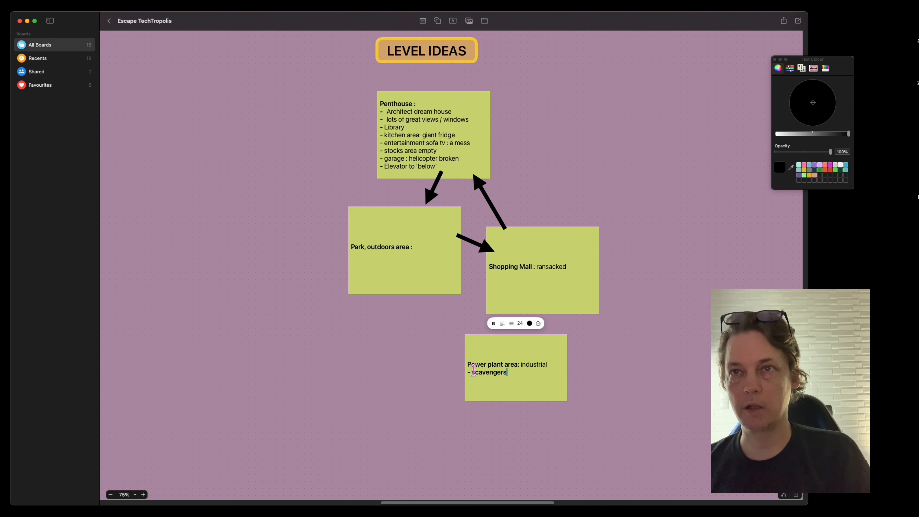
{"action": "left_click", "coordinate": [493, 324]}
{"action": "left_click", "coordinate": [514, 328]}
{"action": "left_click", "coordinate": [512, 382]}
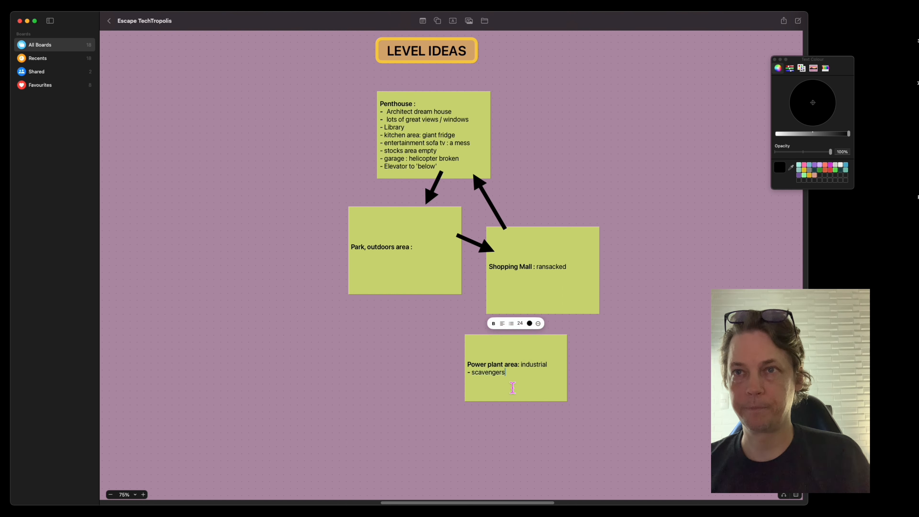
- Duplicate the Park-to-Mall arrow and redirect the copy from the Shopping Mall's bottom edge to the Power plant box
{"action": "left_click", "coordinate": [489, 255]}
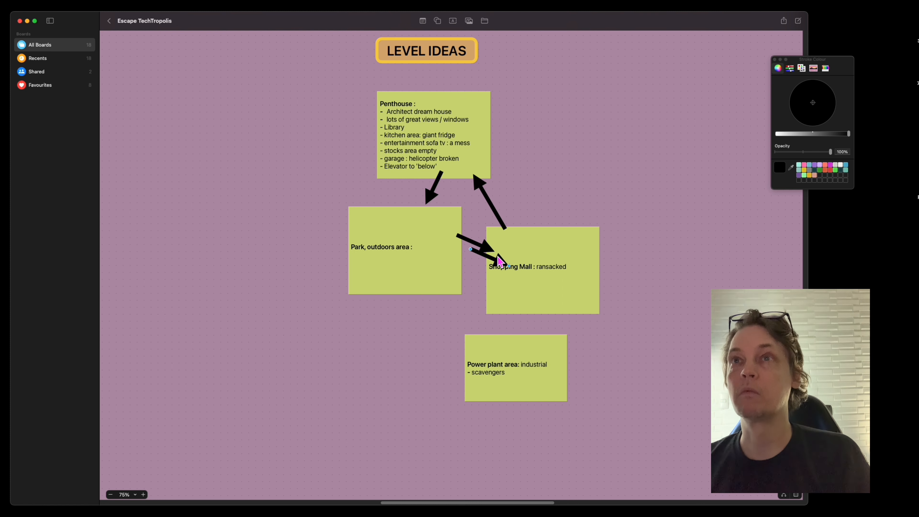
{"action": "left_click_drag", "start_coordinate": [508, 266], "coordinate": [485, 336]}
{"action": "left_click_drag", "start_coordinate": [480, 293], "coordinate": [502, 318]}
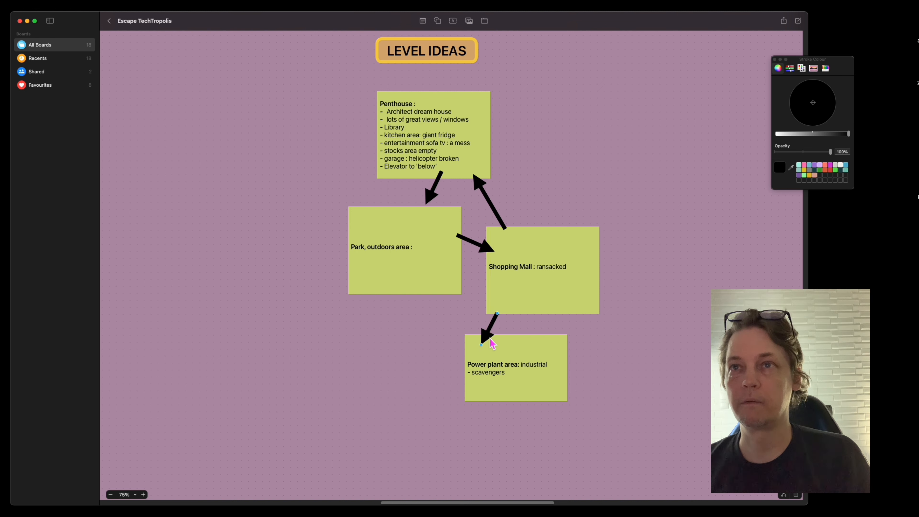
- Move the Power plant box slightly down and to the right, and extend the Shopping Mall arrow to reach it
{"action": "left_click", "coordinate": [516, 348]}
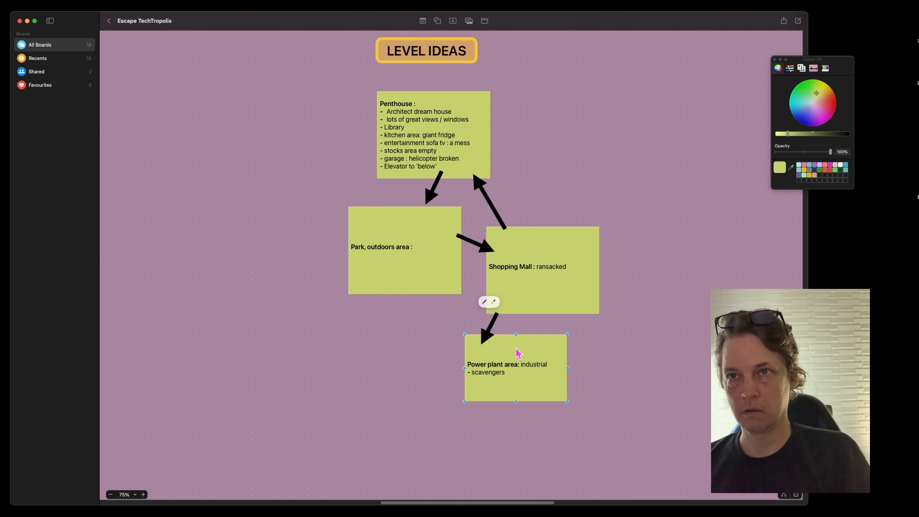
{"action": "left_click_drag", "start_coordinate": [517, 353], "coordinate": [544, 373]}
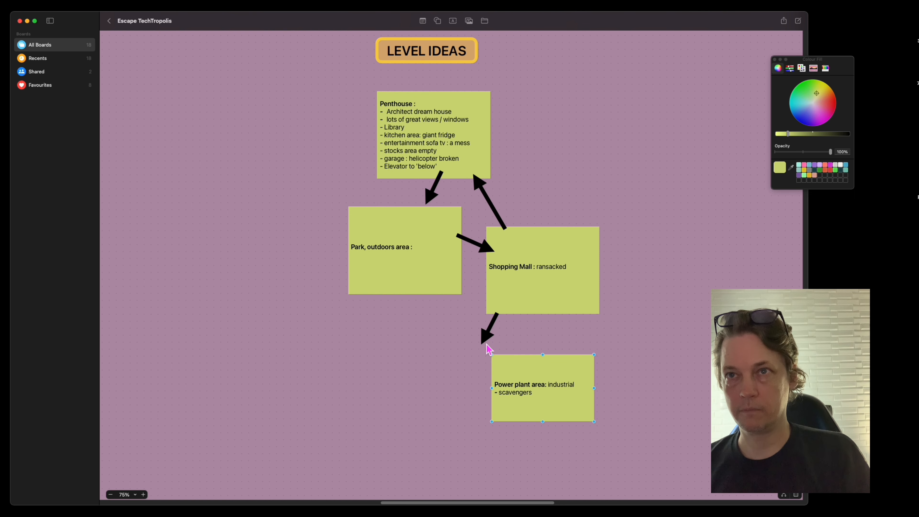
{"action": "left_click", "coordinate": [488, 339]}
{"action": "left_click_drag", "start_coordinate": [481, 343], "coordinate": [507, 367]}
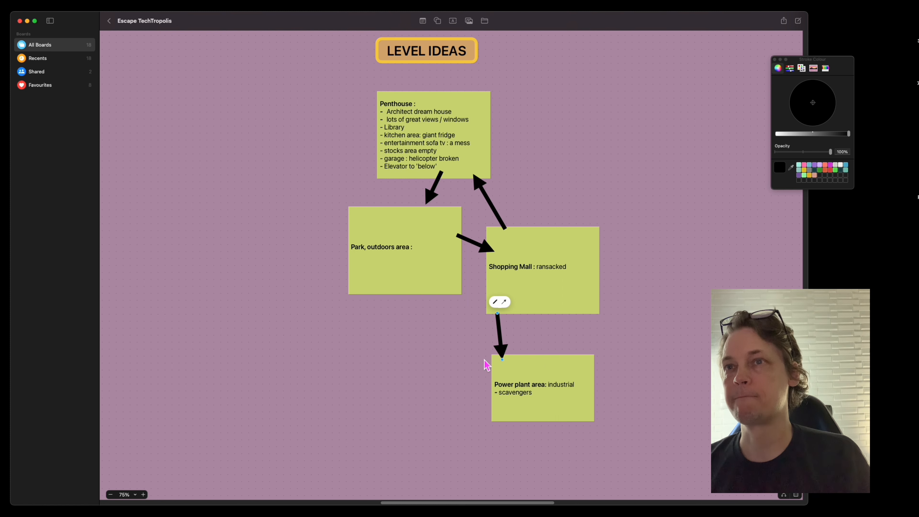
- Duplicate the Power plant box and place the copy to the right of the Shopping Mall box
{"action": "left_click", "coordinate": [552, 395]}
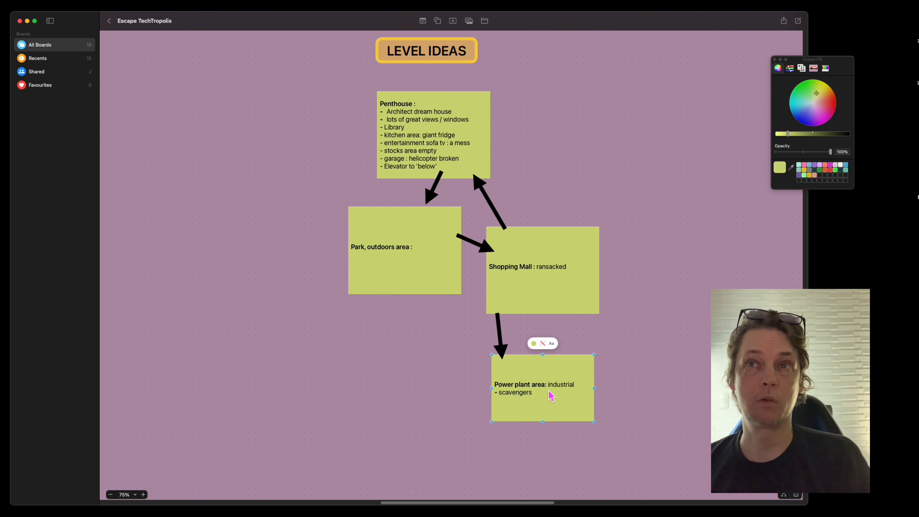
{"action": "left_click", "coordinate": [577, 312]}
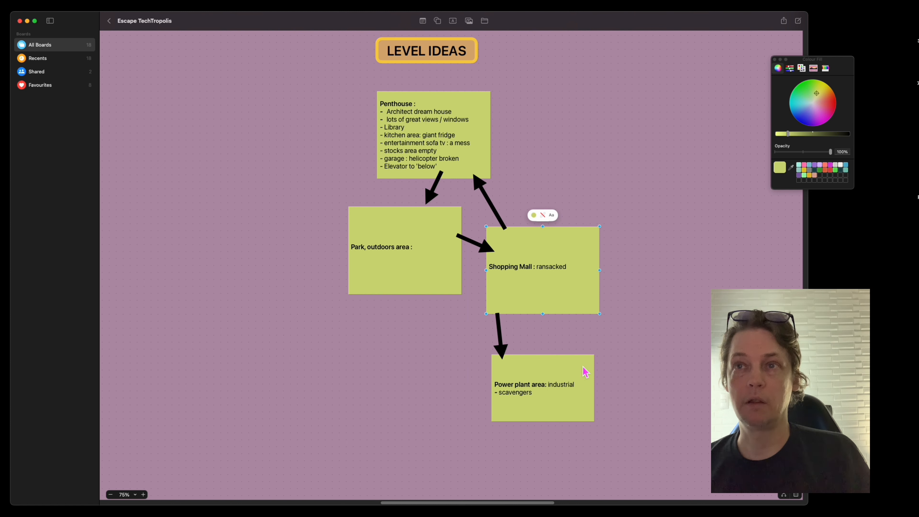
{"action": "left_click", "coordinate": [585, 372]}
{"action": "left_click_drag", "start_coordinate": [586, 372], "coordinate": [729, 244]}
- Replace the copied box's text with the bold heading "stocks warehouse area:" and the regular description "for the mall to keep supplies"
{"action": "double_click", "coordinate": [670, 270]}
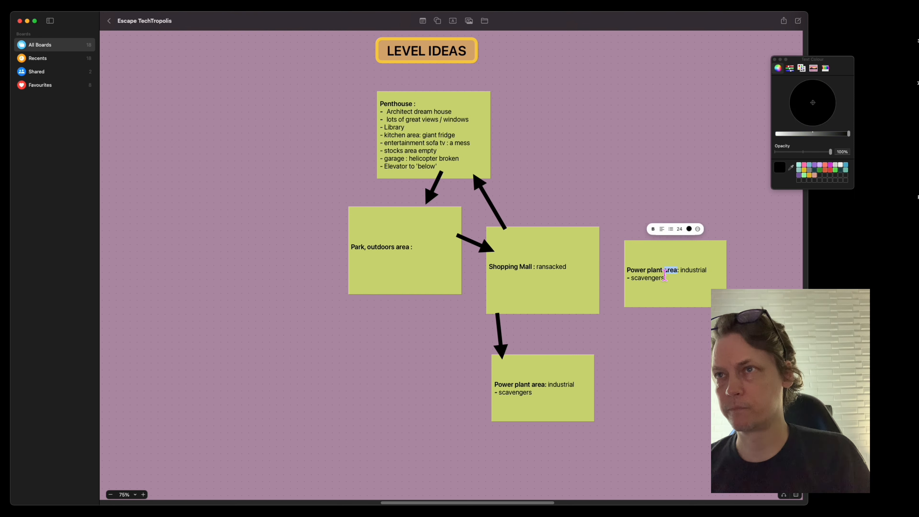
{"action": "left_click", "coordinate": [640, 273]}
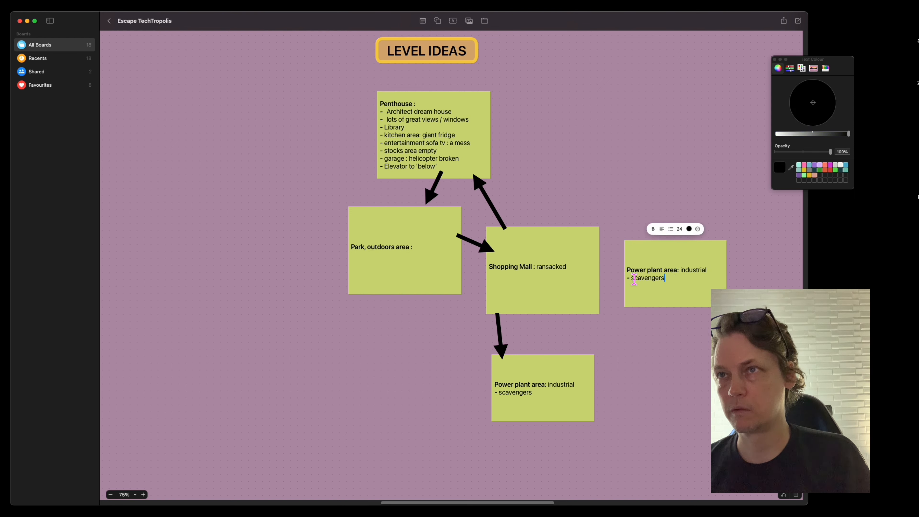
{"action": "left_click_drag", "start_coordinate": [629, 272], "coordinate": [679, 276]}
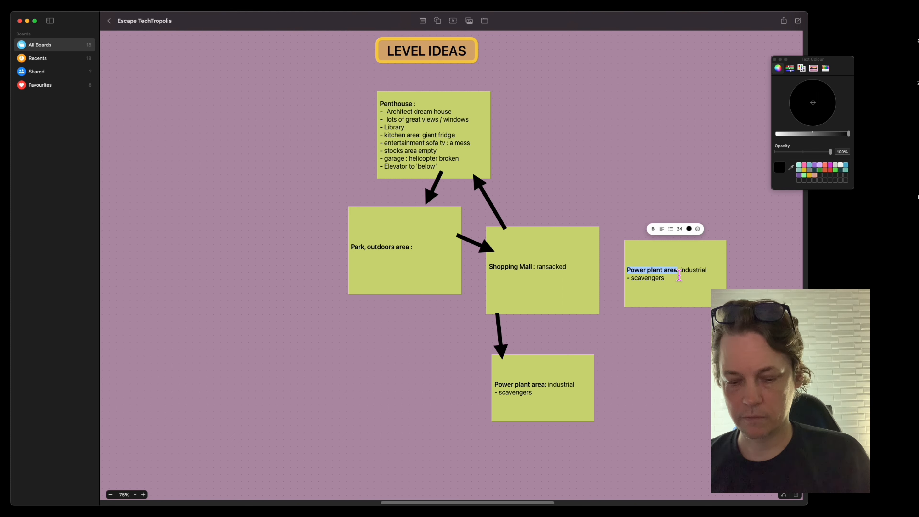
{"action": "type", "text": "stocks"}
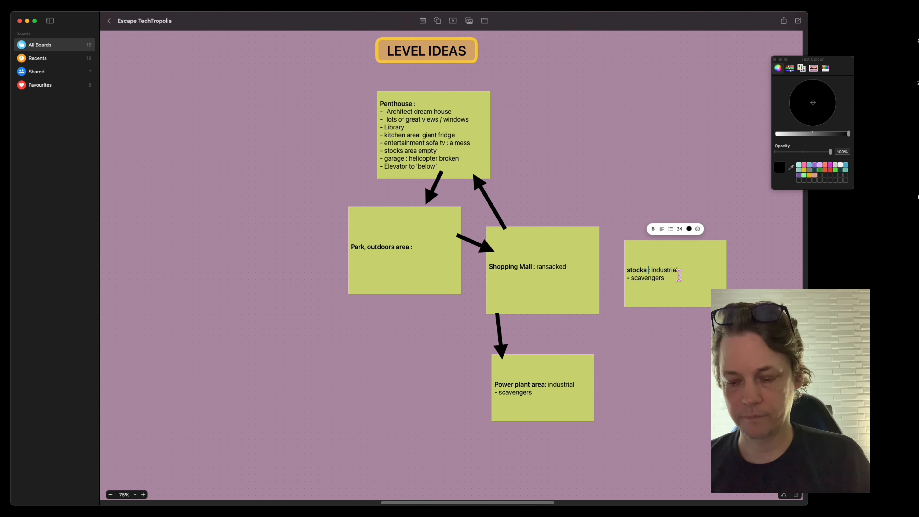
{"action": "type", "text": " warehouse"}
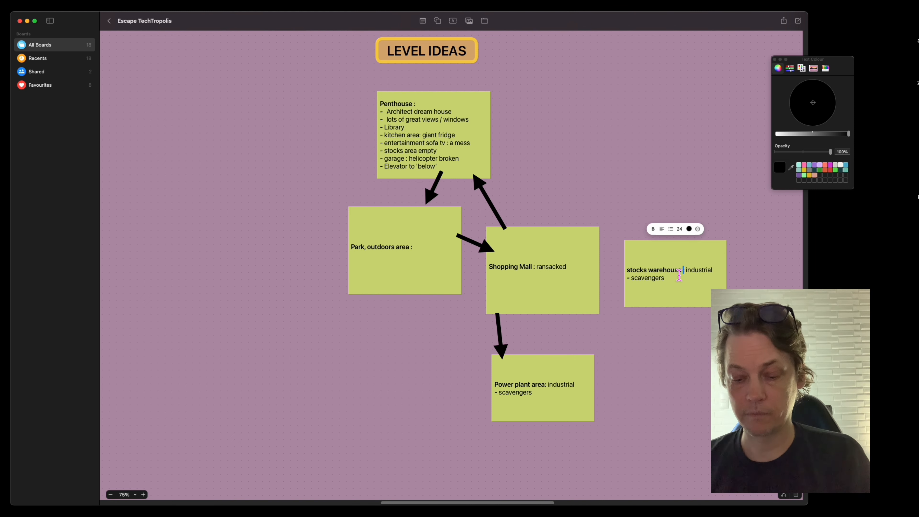
{"action": "type", "text": " area"}
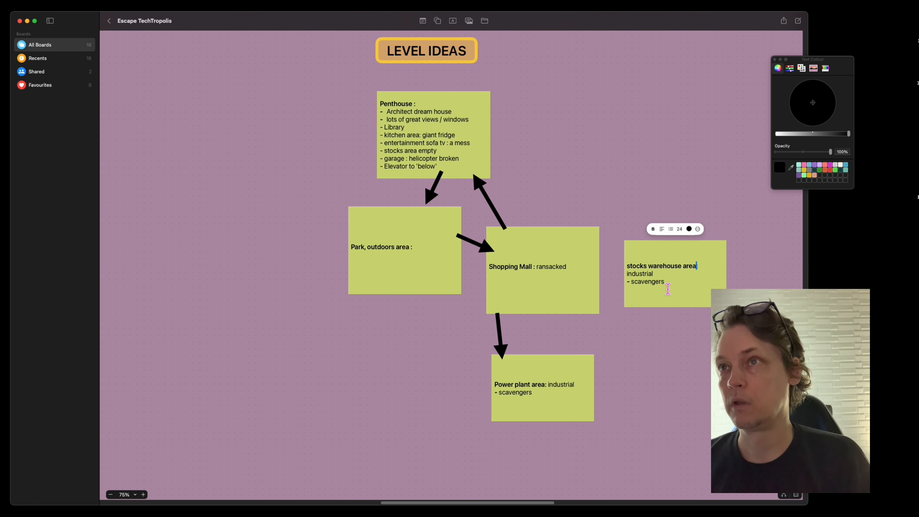
{"action": "left_click_drag", "start_coordinate": [666, 289], "coordinate": [629, 286]}
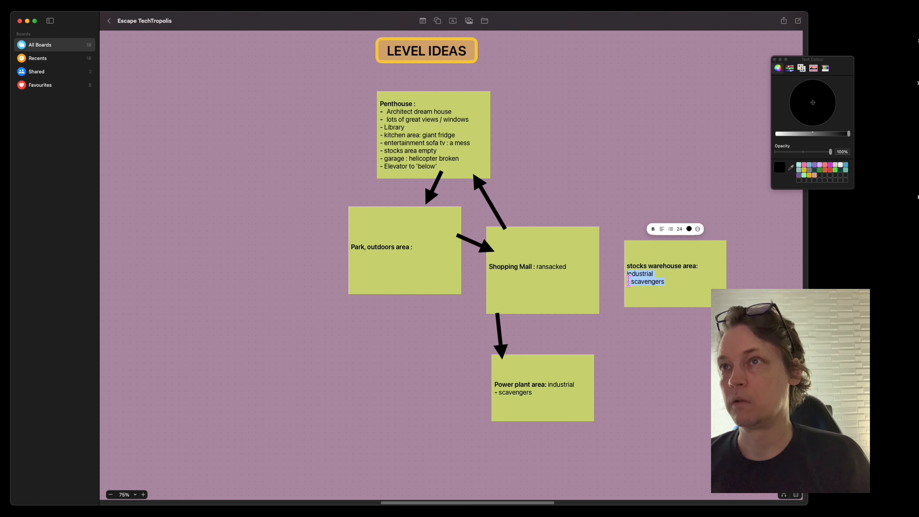
{"action": "type", "text": "for the n"}
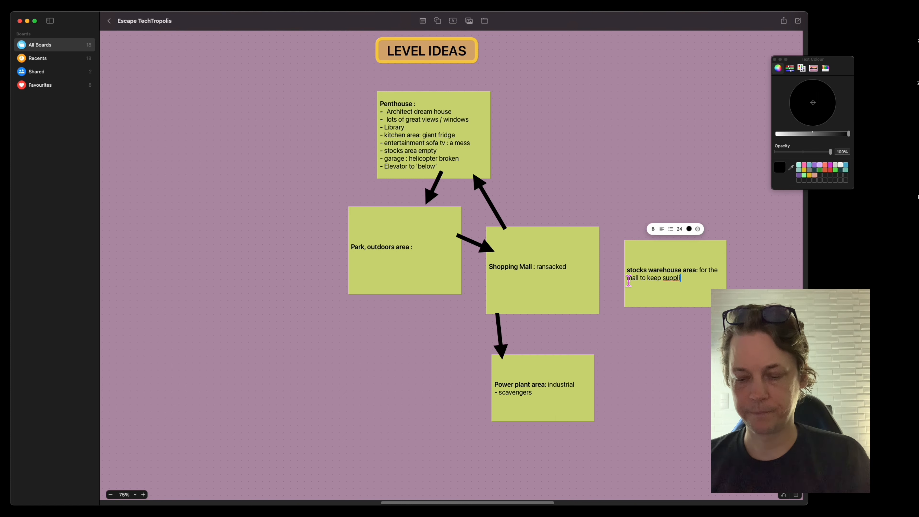
- Duplicate the arrow to link the stocks warehouse to the Power plant and the Shopping Mall to the stocks warehouse
{"action": "left_click", "coordinate": [504, 353]}
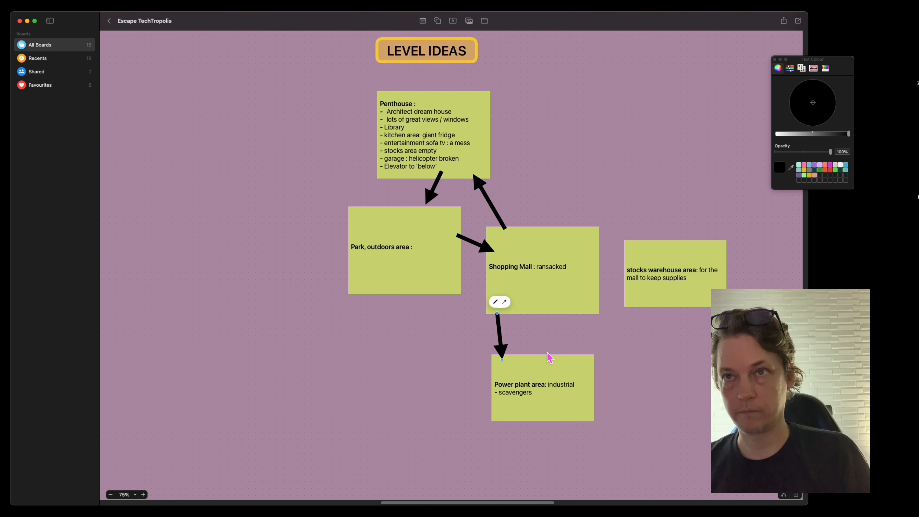
{"action": "left_click_drag", "start_coordinate": [505, 356], "coordinate": [600, 362]}
{"action": "key", "text": "super+d"}
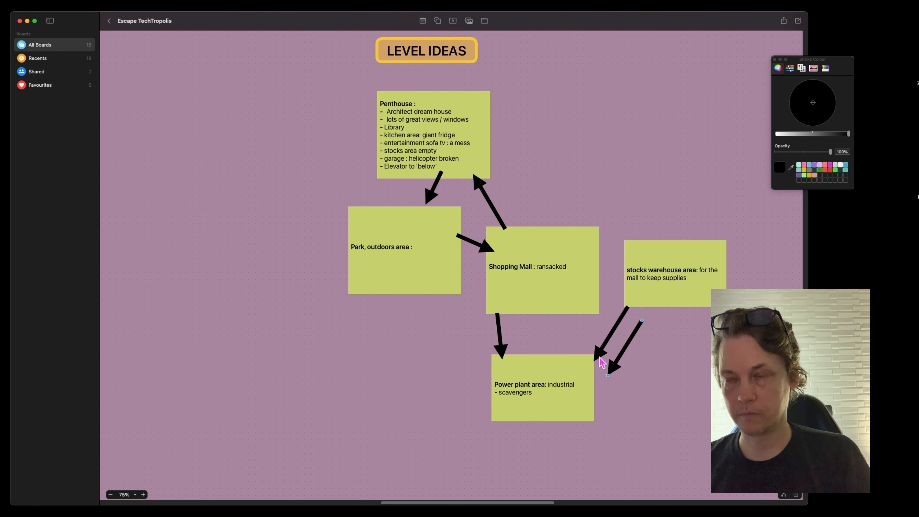
{"action": "left_click_drag", "start_coordinate": [612, 379], "coordinate": [618, 263]}
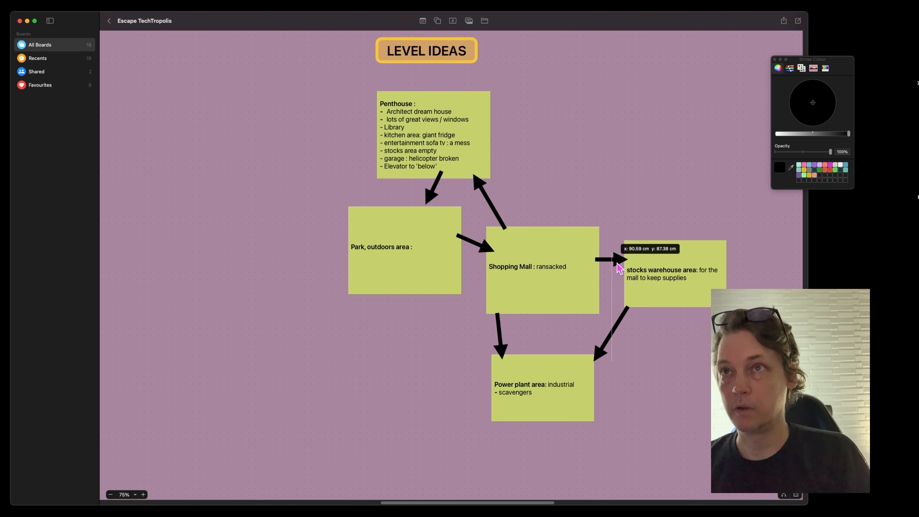
{"action": "left_click", "coordinate": [673, 392]}
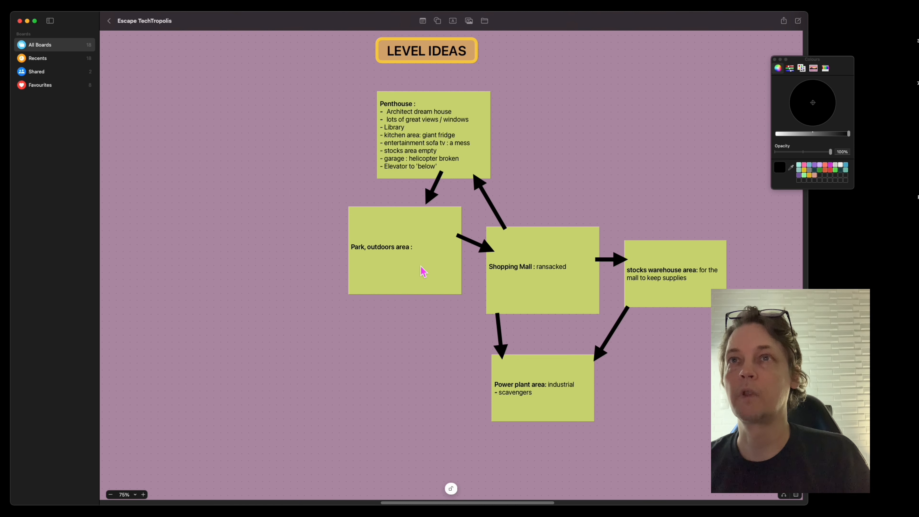
- Move the Shopping Mall and stocks warehouse boxes side by side below Park, with the Power plant box beneath them
{"action": "left_click_drag", "start_coordinate": [543, 295], "coordinate": [326, 383]}
{"action": "left_click_drag", "start_coordinate": [555, 412], "coordinate": [398, 481]}
{"action": "left_click_drag", "start_coordinate": [677, 262], "coordinate": [453, 344]}
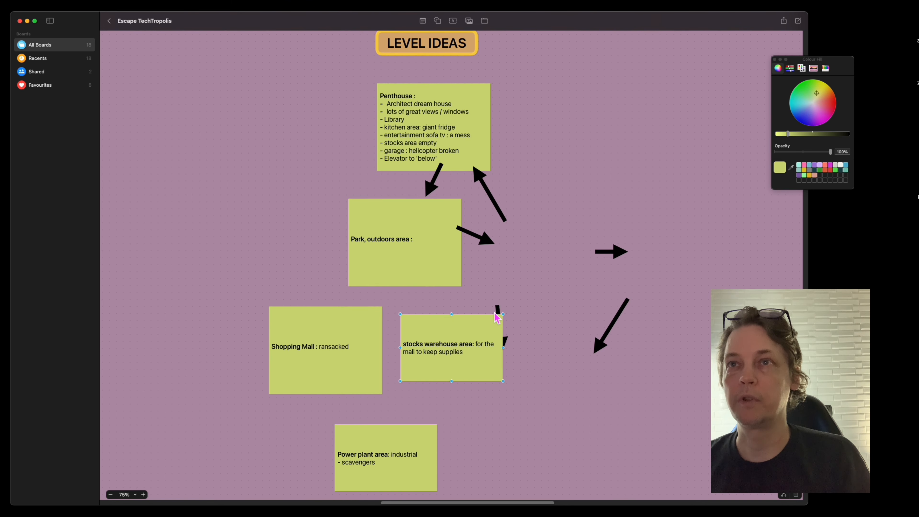